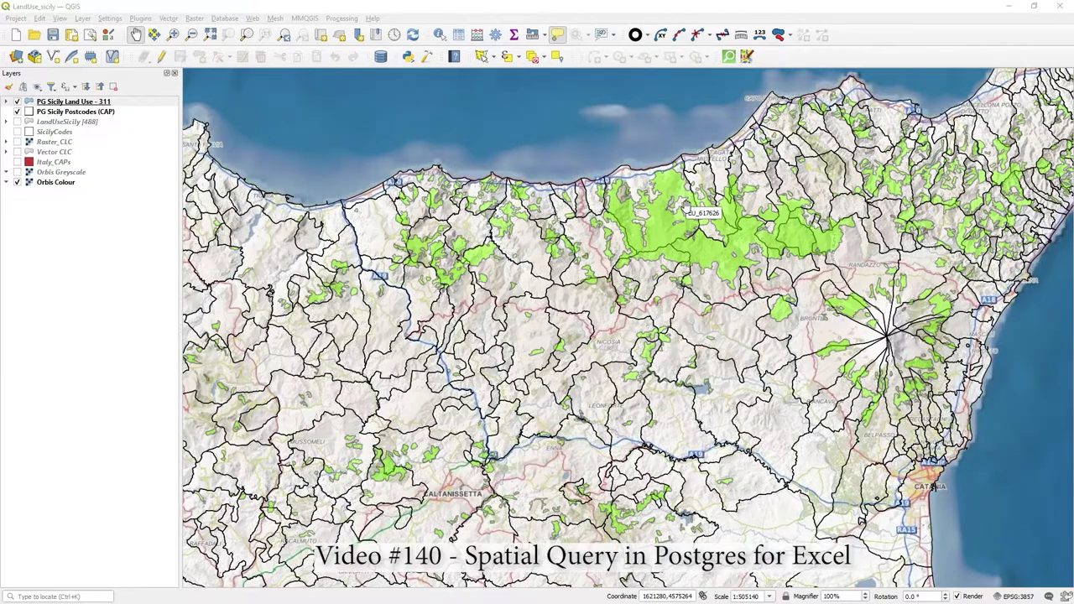
# Examine the land-use polygons along Sicily's north coast and bring up the CORINE Land Cover page in the web browser.
pyautogui.moveTo(671, 237); pyautogui.dragTo(654, 260)
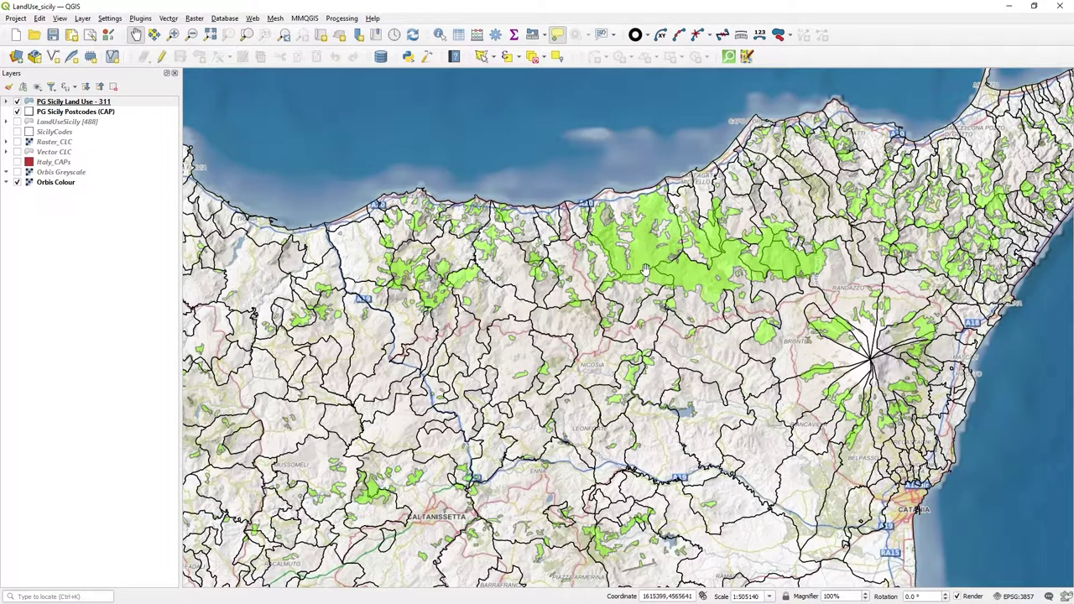
pyautogui.moveTo(644, 268); pyautogui.dragTo(643, 282)
pyautogui.scroll(1, 642, 282)
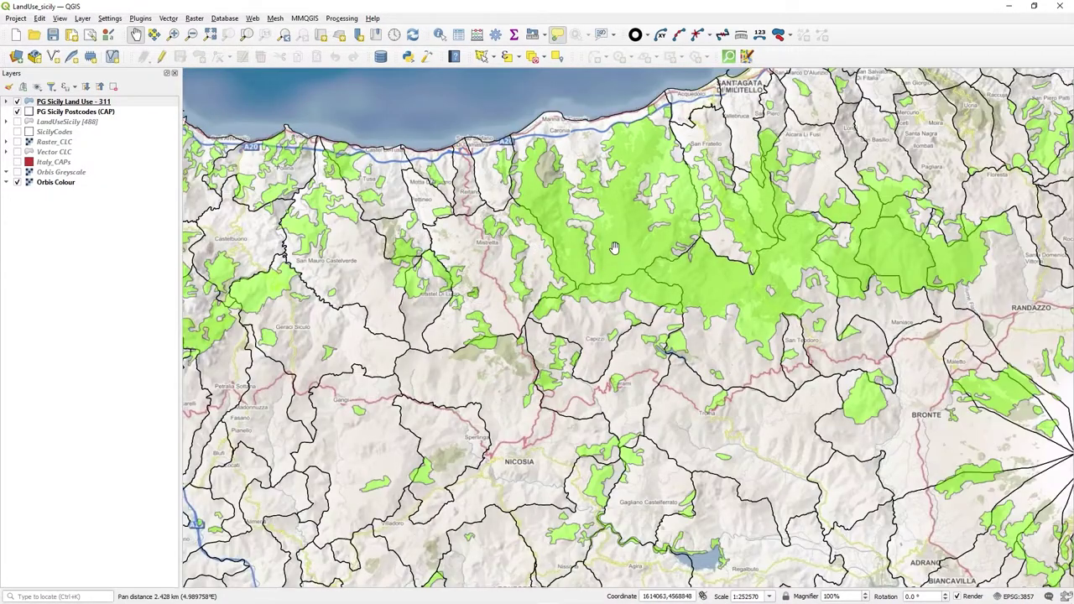
pyautogui.moveTo(615, 248); pyautogui.dragTo(600, 300)
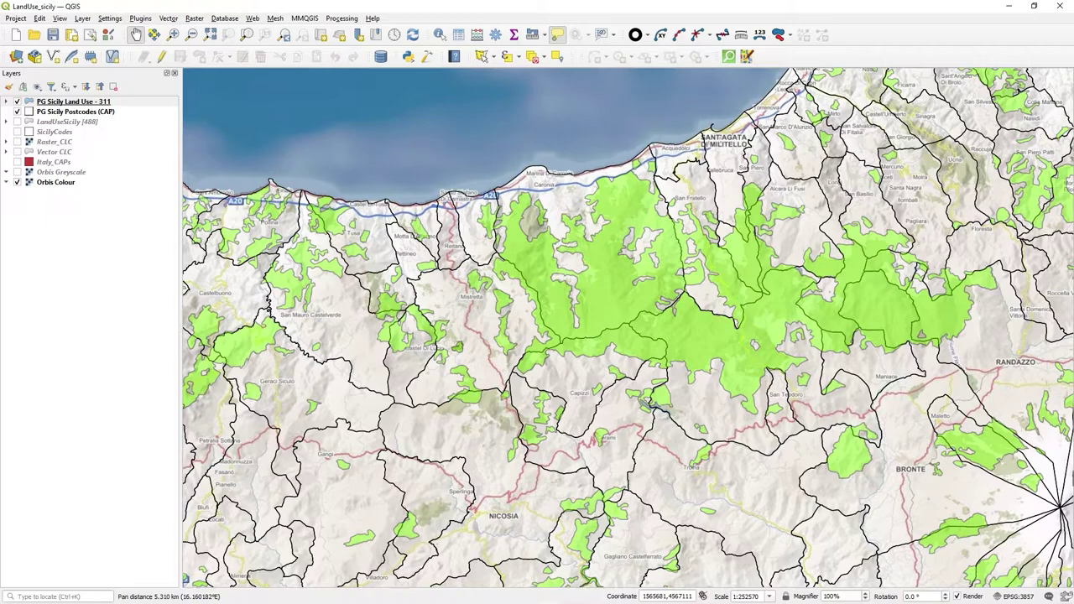
pyautogui.hotkey('alt', 'Tab')
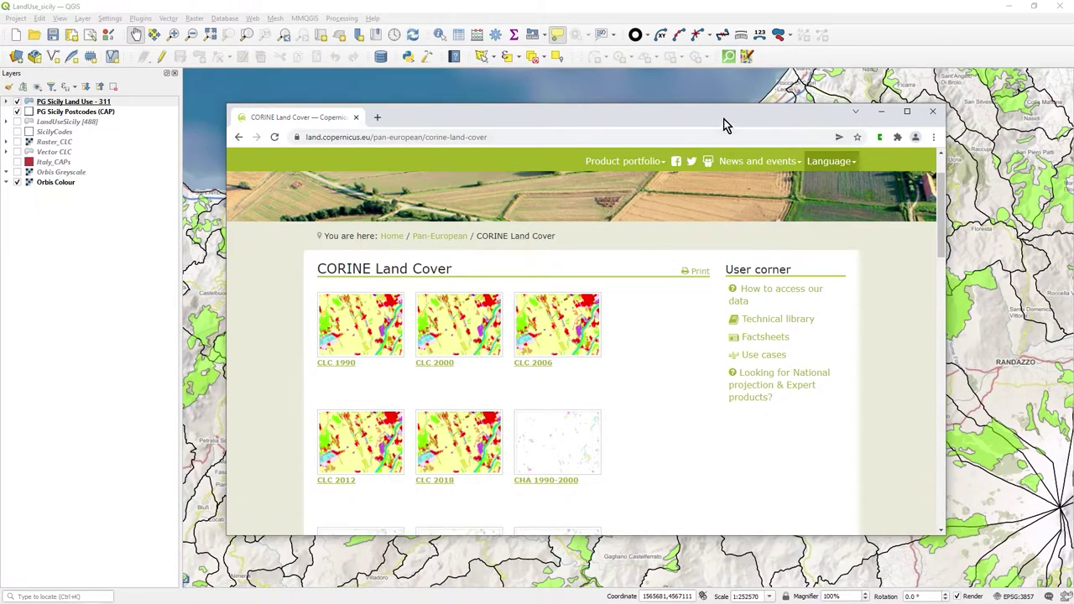
pyautogui.moveTo(726, 124); pyautogui.dragTo(0, 135)
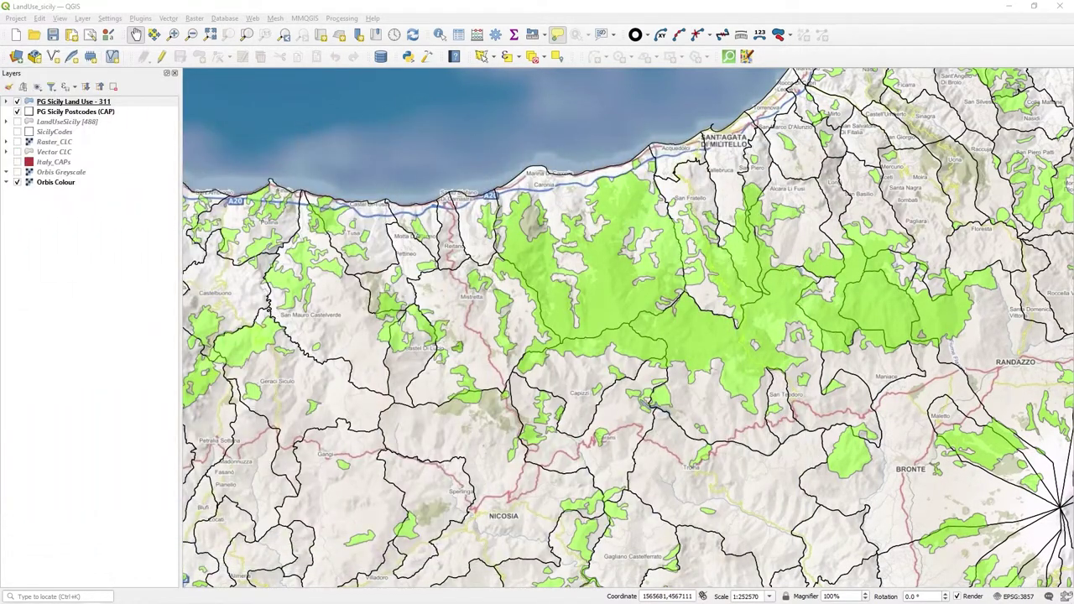
# Examine how the land-use polygons and postcode boundaries cover the whole island of Sicily.
pyautogui.scroll(-1, 707, 332)
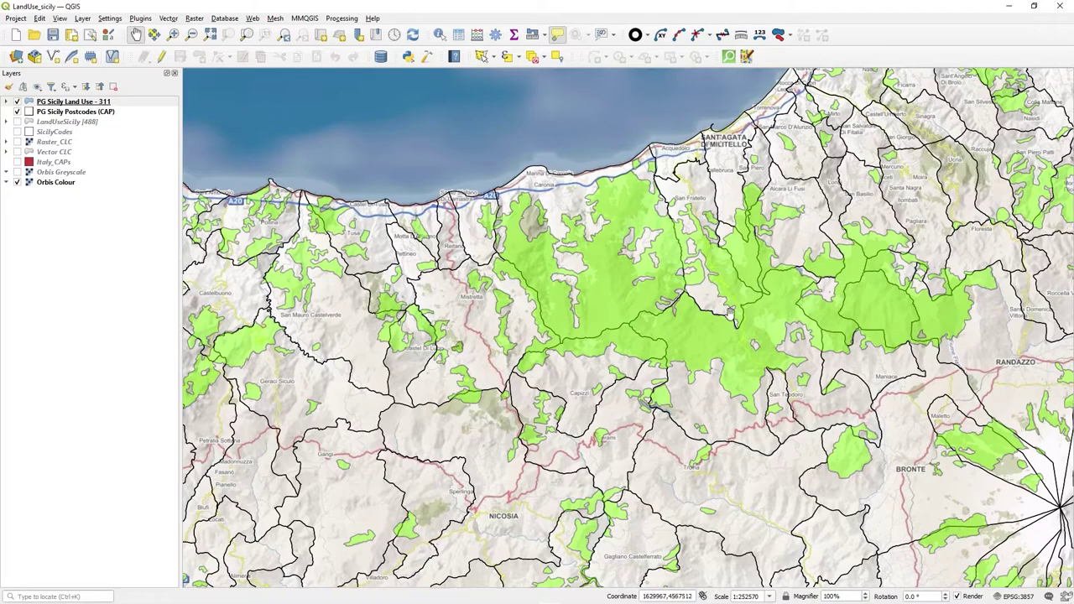
pyautogui.scroll(-1, 707, 332)
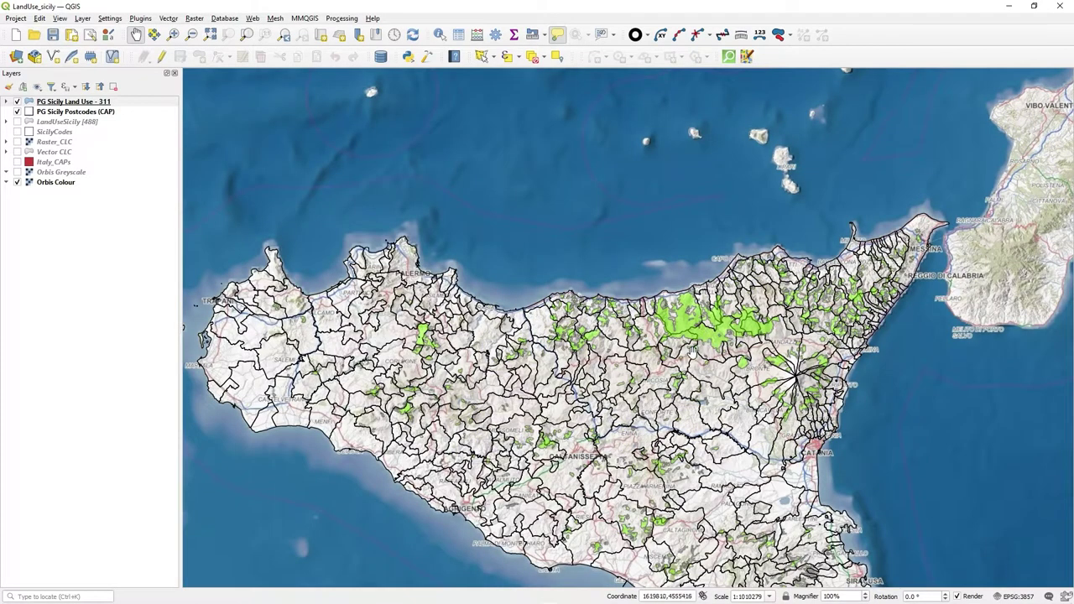
pyautogui.moveTo(692, 353); pyautogui.dragTo(685, 335)
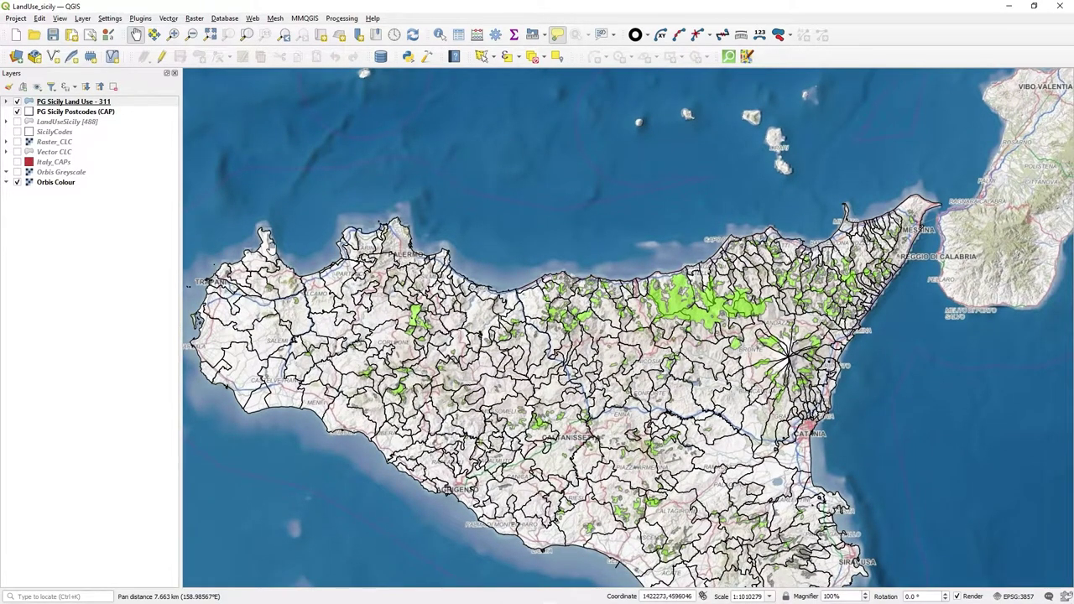
pyautogui.scroll(-1, 665, 389)
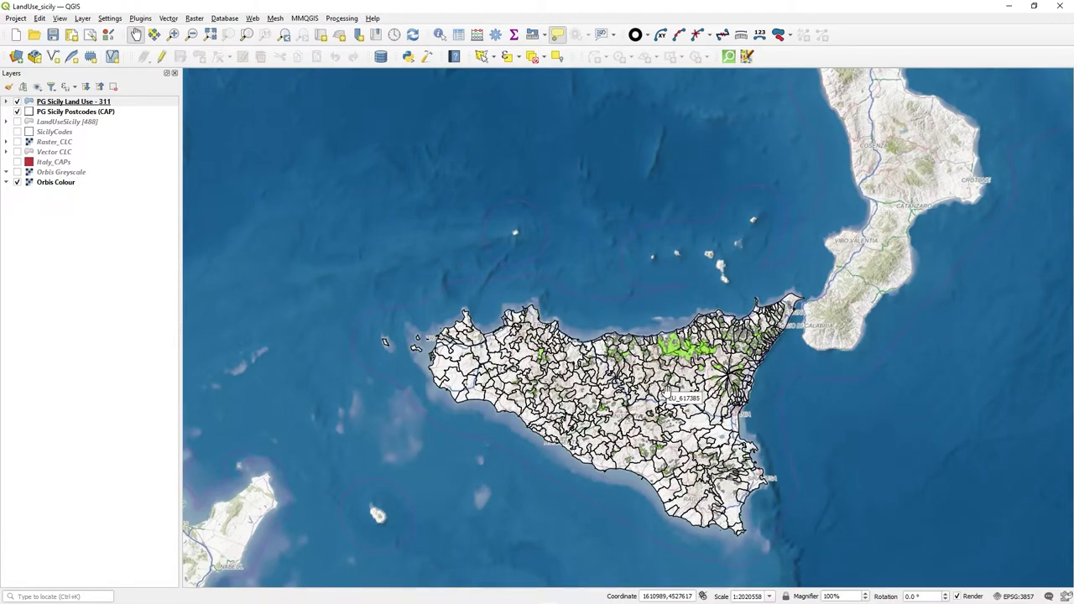
pyautogui.moveTo(666, 389); pyautogui.dragTo(579, 392)
pyautogui.scroll(1, 571, 397)
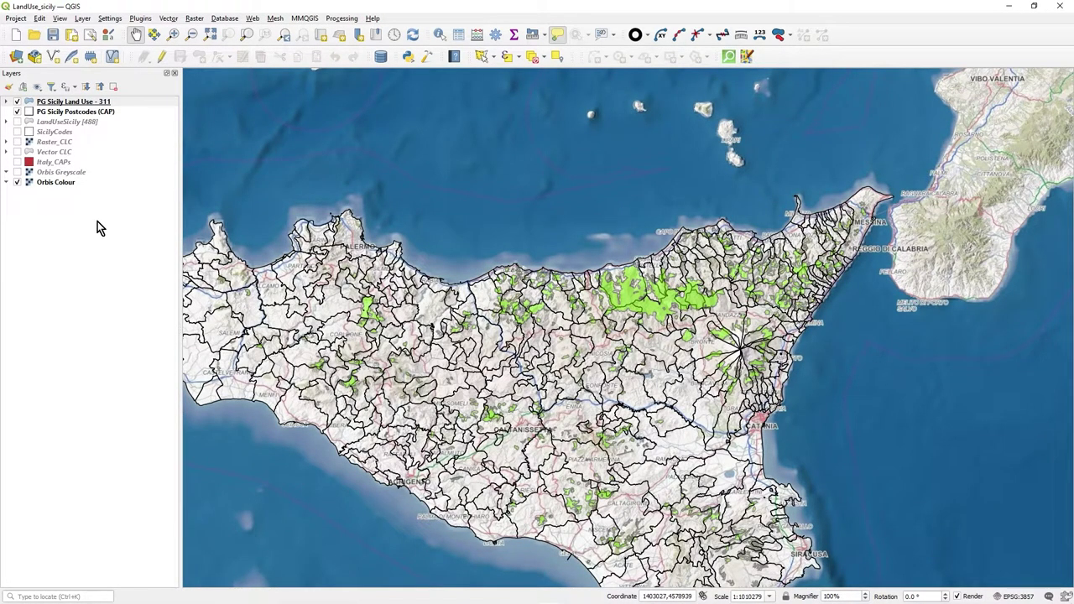
# Expand the legend of the PG Sicily Land Use - 311 layer and review its land-use classes and data source.
pyautogui.click(9, 103)
pyautogui.scroll(-3, 97, 394)
pyautogui.scroll(3, 99, 399)
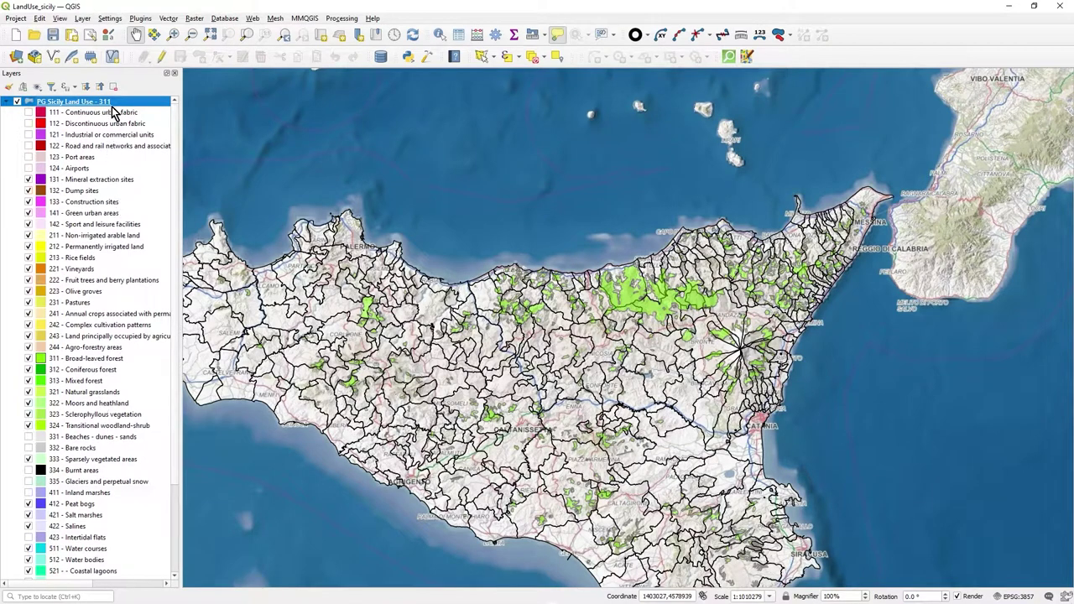
pyautogui.moveTo(113, 112)
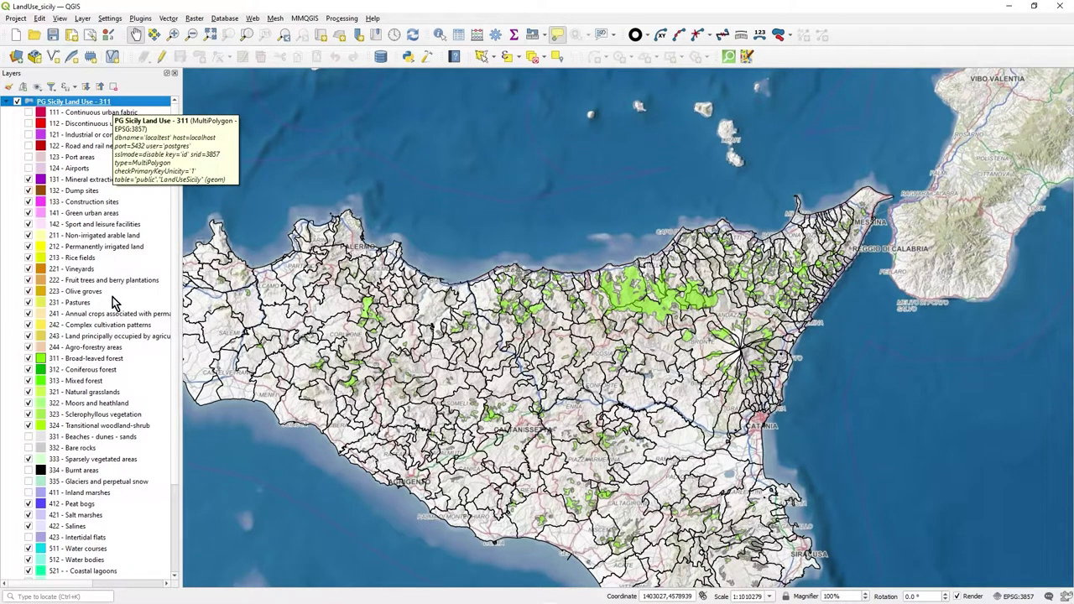
pyautogui.scroll(-1, 115, 474)
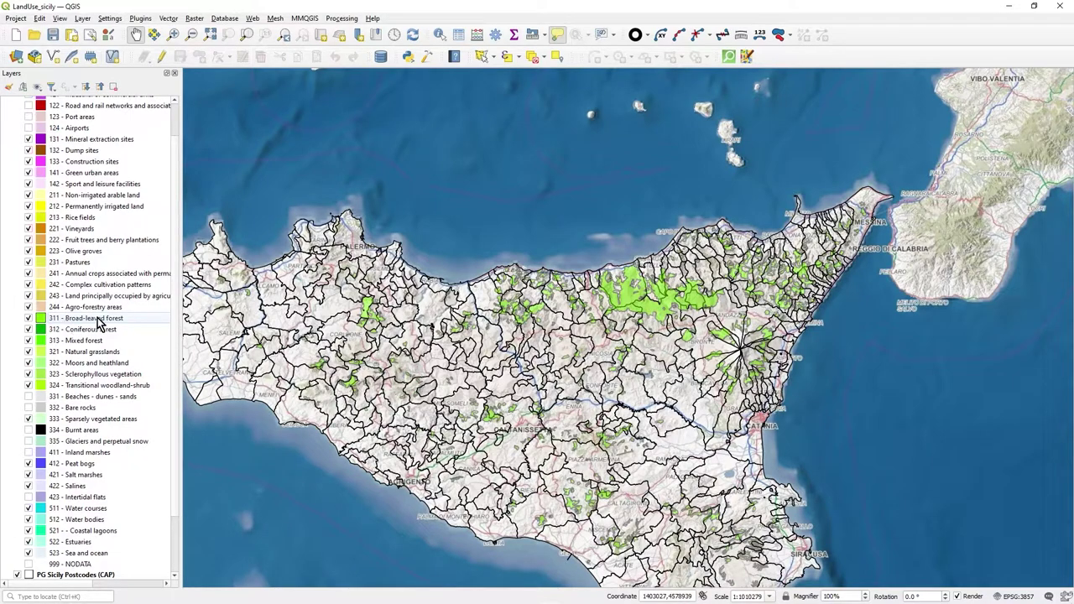
# Toggle the 311 - Broad-leaved forest class off and back on to identify its areas on the map.
pyautogui.click(28, 318)
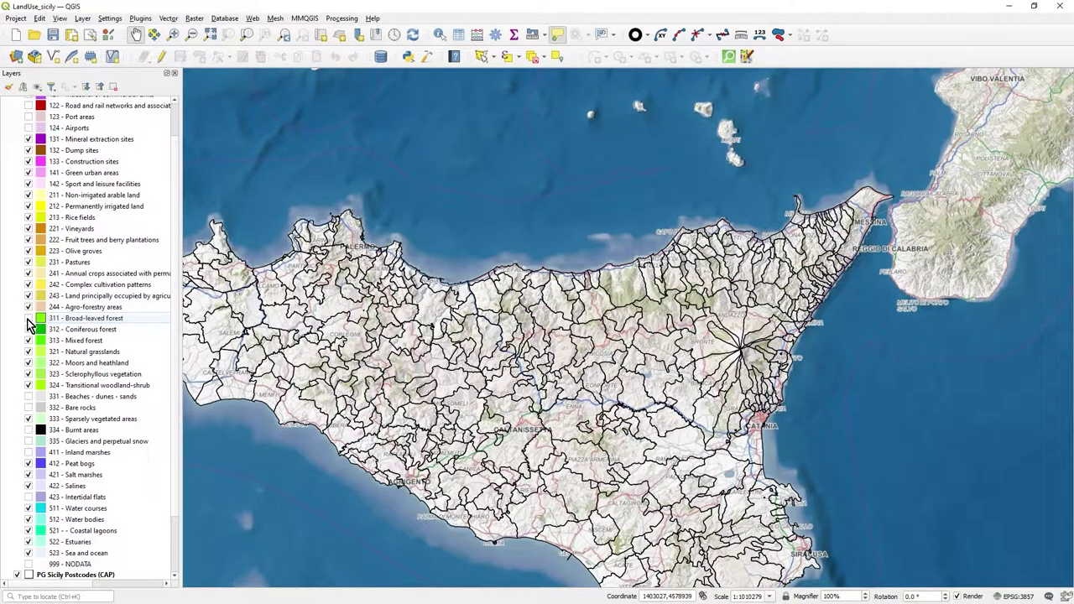
pyautogui.click(29, 318)
pyautogui.click(29, 318)
pyautogui.click(29, 318)
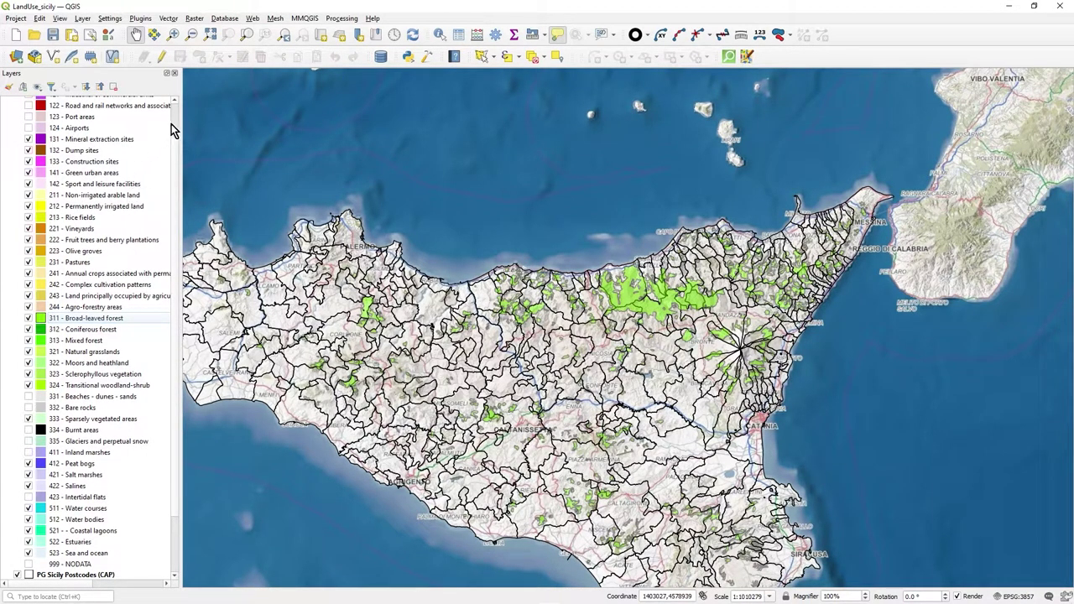
# Open the attribute table of the PG Sicily Land Use - 311 layer and move its window aside.
pyautogui.scroll(2, 176, 121)
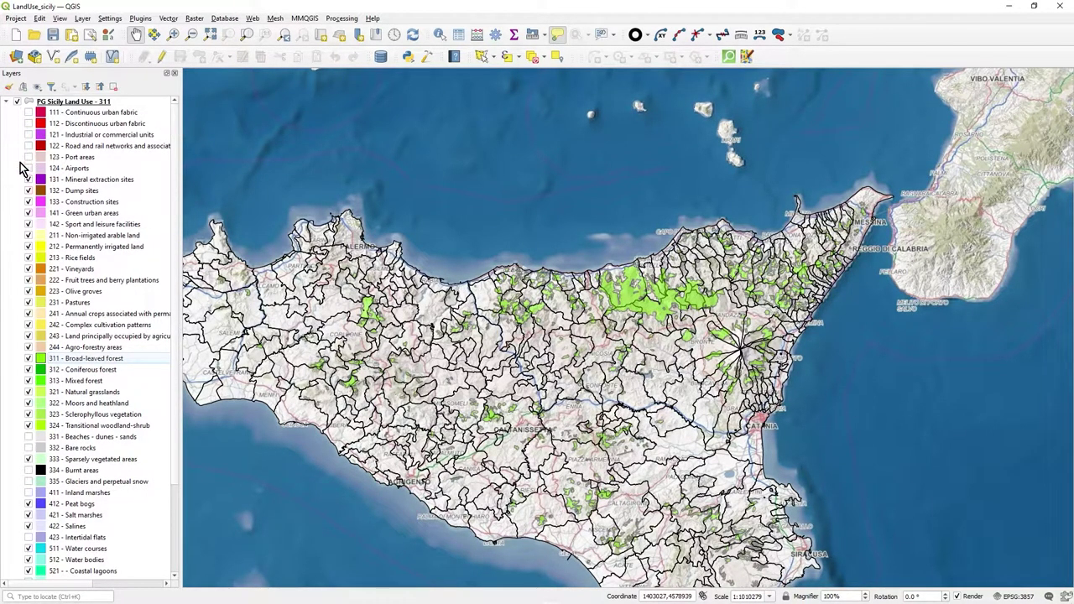
pyautogui.click(7, 102)
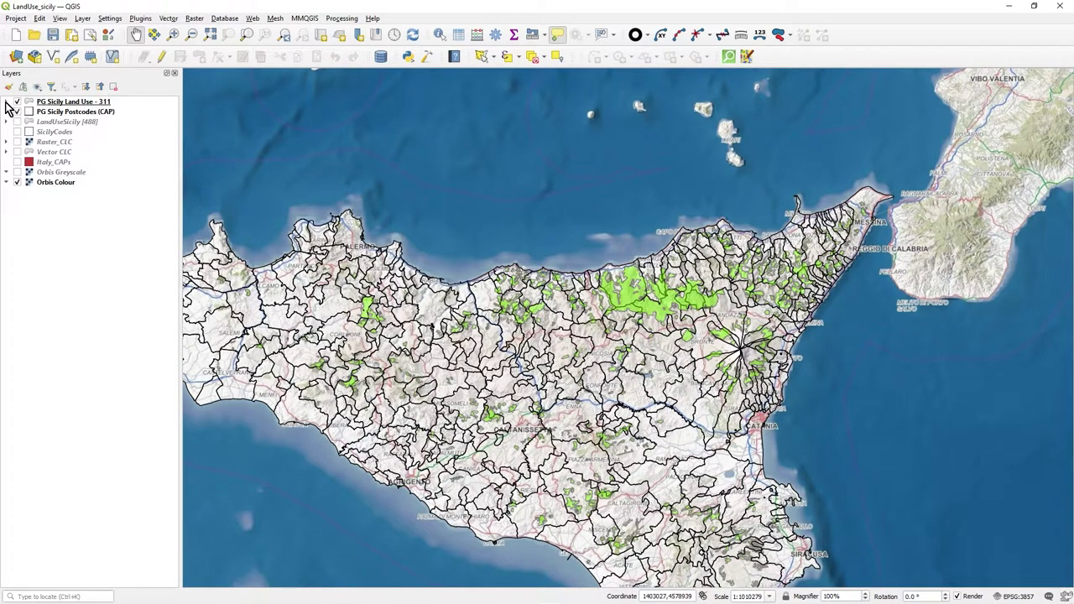
pyautogui.click(7, 103)
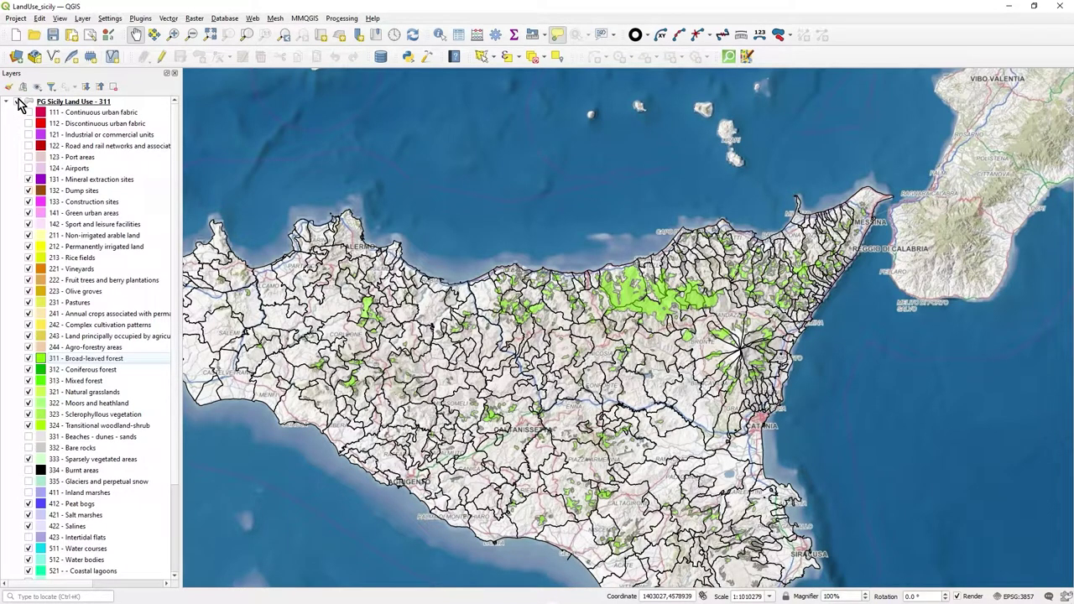
pyautogui.rightClick(74, 102)
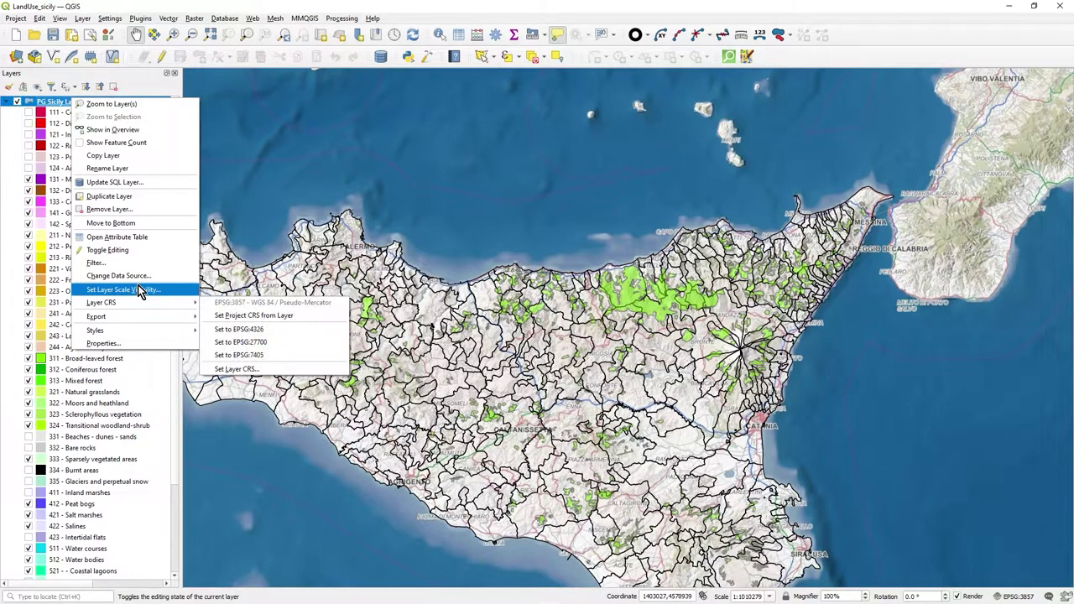
pyautogui.click(141, 239)
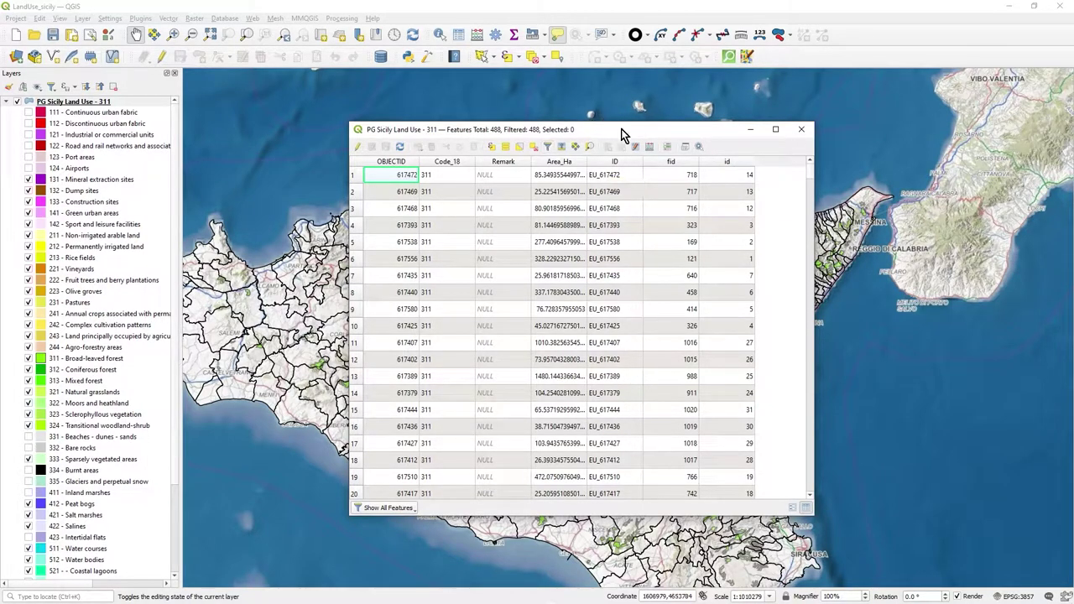
pyautogui.moveTo(622, 132); pyautogui.dragTo(822, 173)
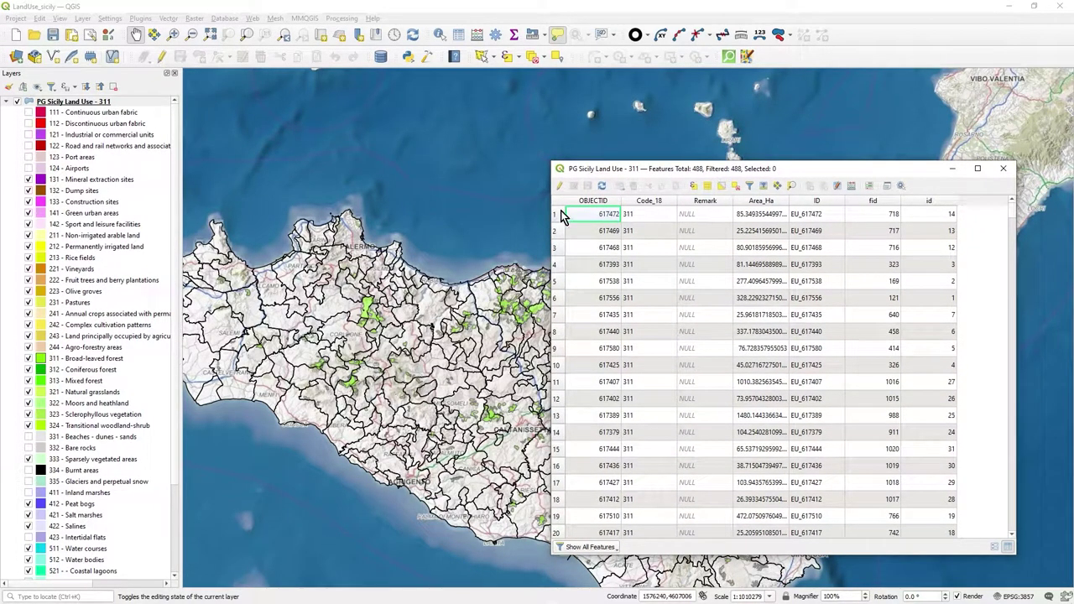
# Select the first record, EU_617472, zoom the map to its polygon and close the attribute table.
pyautogui.click(561, 215)
pyautogui.click(789, 187)
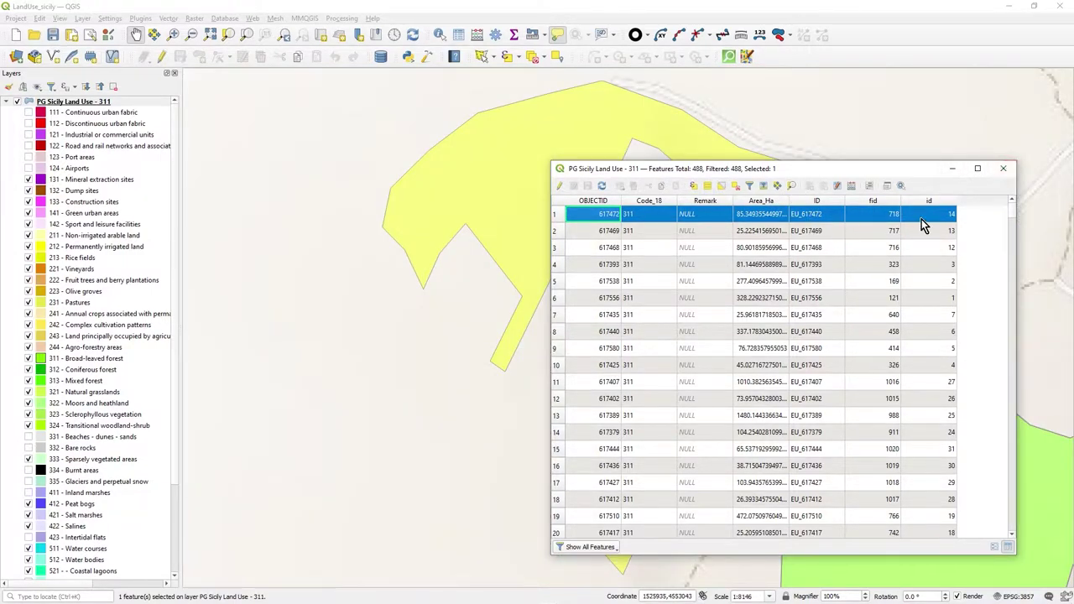
pyautogui.click(1004, 168)
# Examine where the selected polygon lies in relation to the surrounding postcode areas and forest polygons.
pyautogui.scroll(-2, 808, 304)
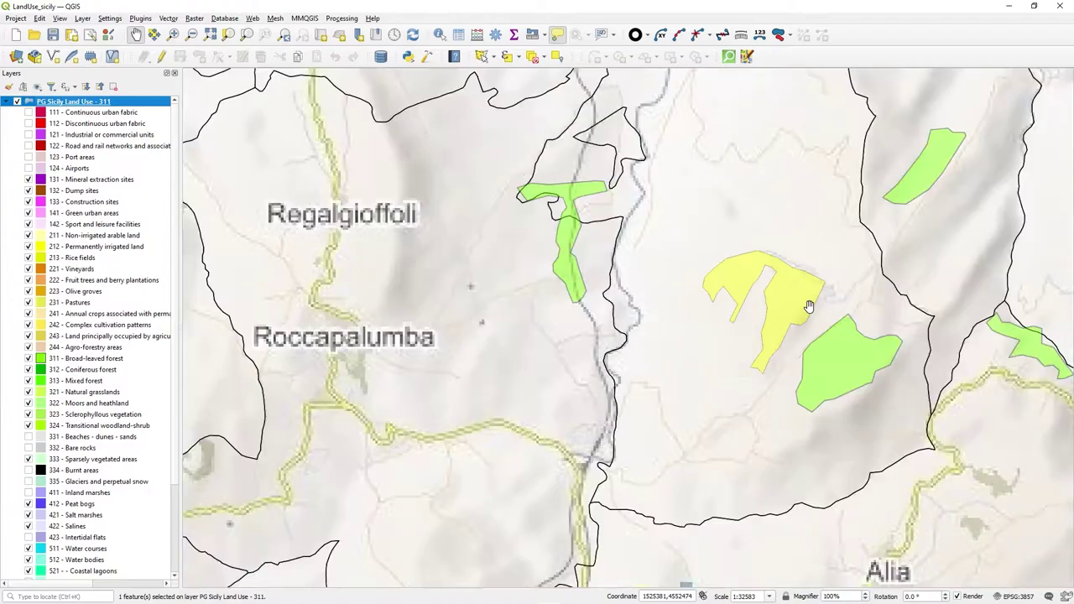
pyautogui.moveTo(808, 305); pyautogui.dragTo(510, 378)
pyautogui.scroll(-1, 743, 314)
pyautogui.scroll(-1, 669, 309)
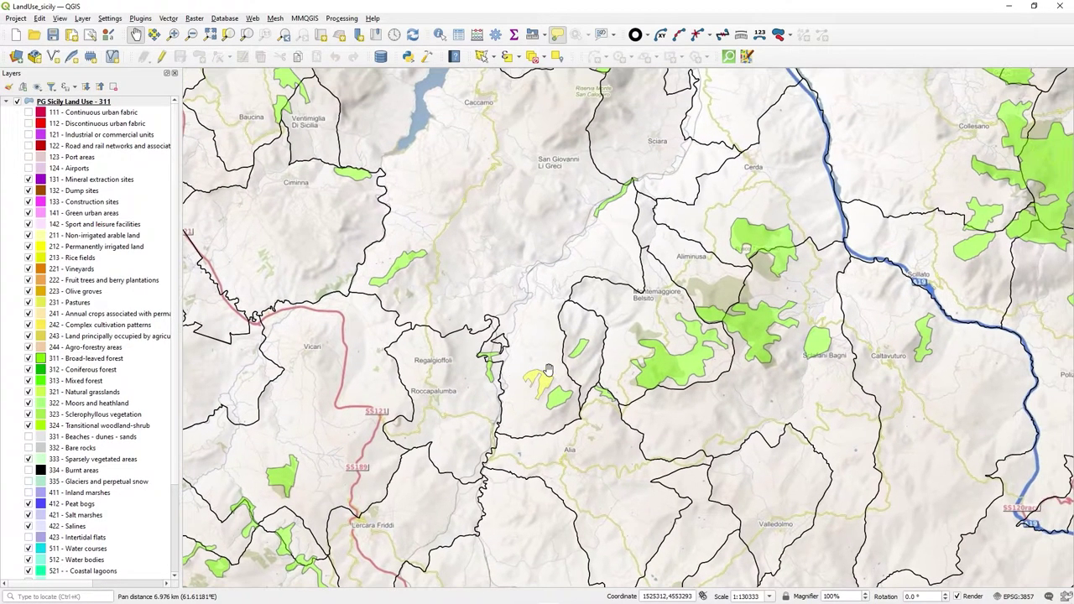
pyautogui.scroll(-1, 547, 370)
pyautogui.moveTo(551, 369)
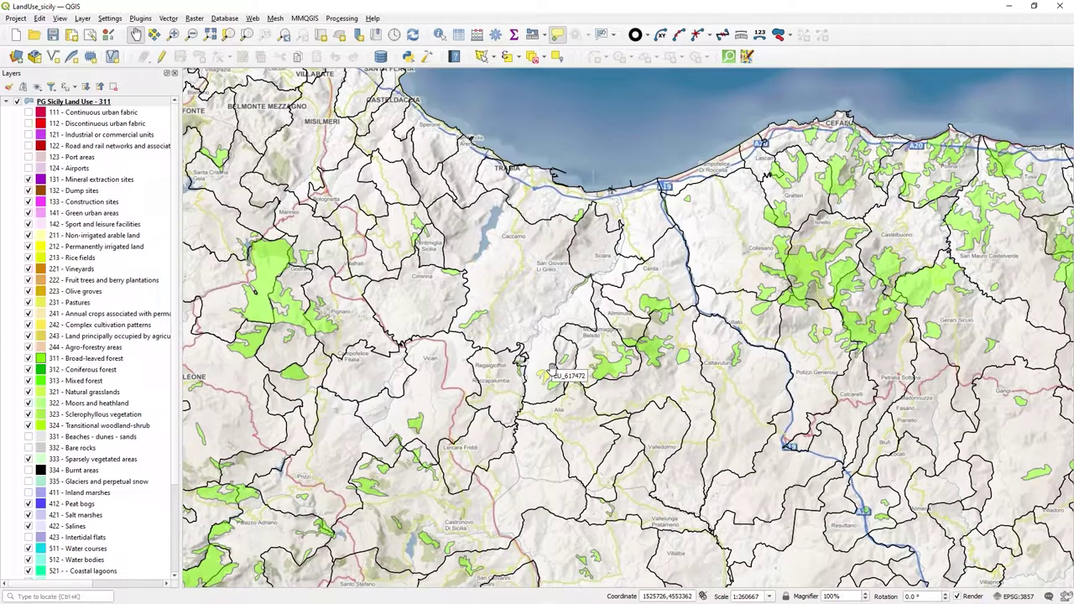
pyautogui.moveTo(542, 357); pyautogui.dragTo(599, 333)
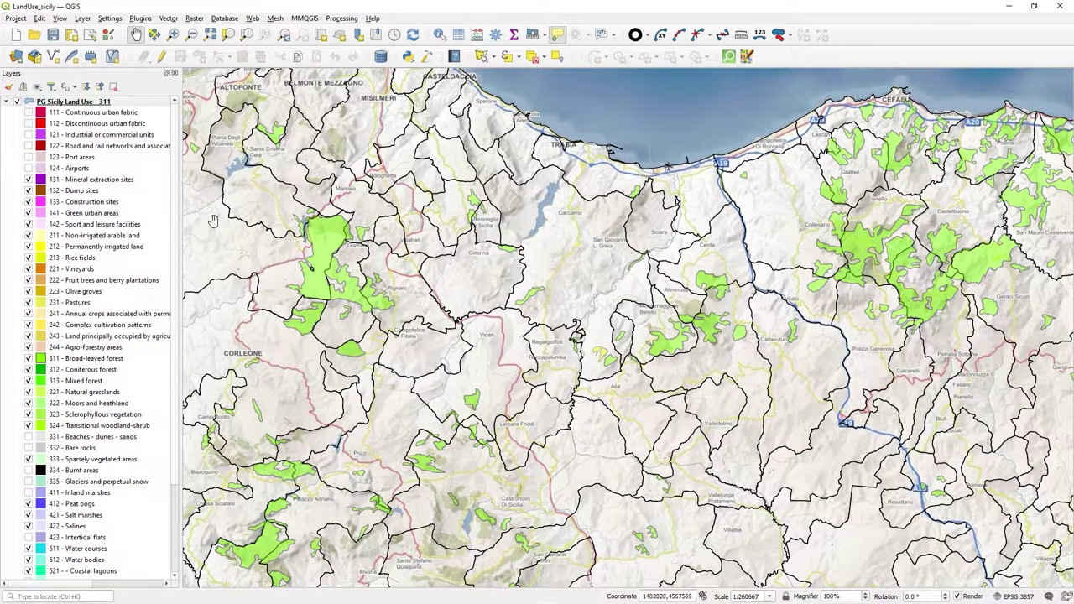
# Clear the feature selection and collapse the legend of the PG Sicily Land Use - 311 layer.
pyautogui.click(532, 57)
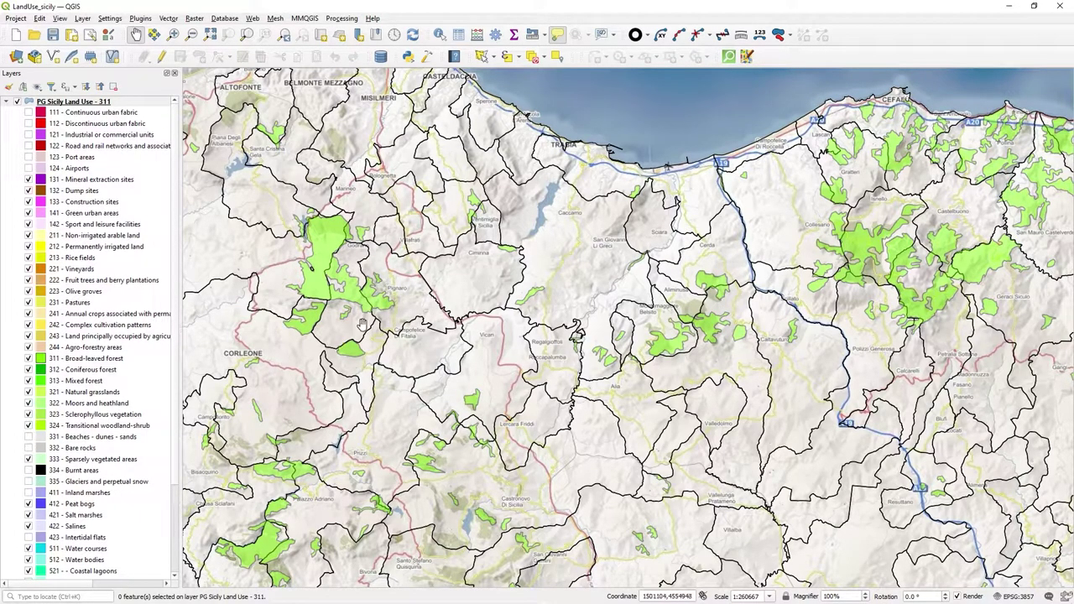
pyautogui.click(8, 102)
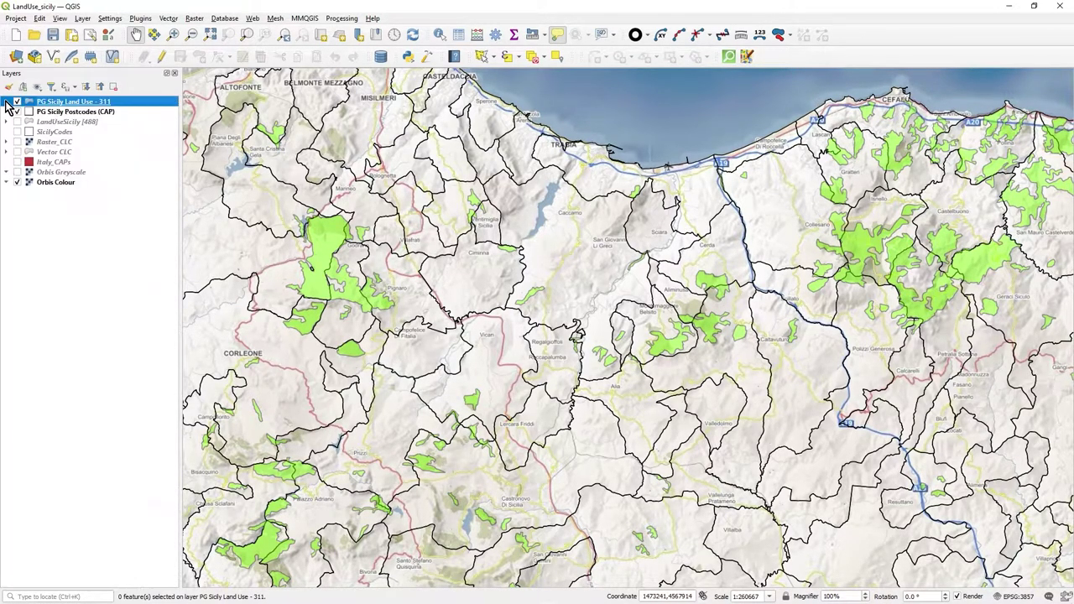
# Review the source, geometry type and coordinate system in the PG Sicily Land Use - 311 layer's properties.
pyautogui.rightClick(60, 102)
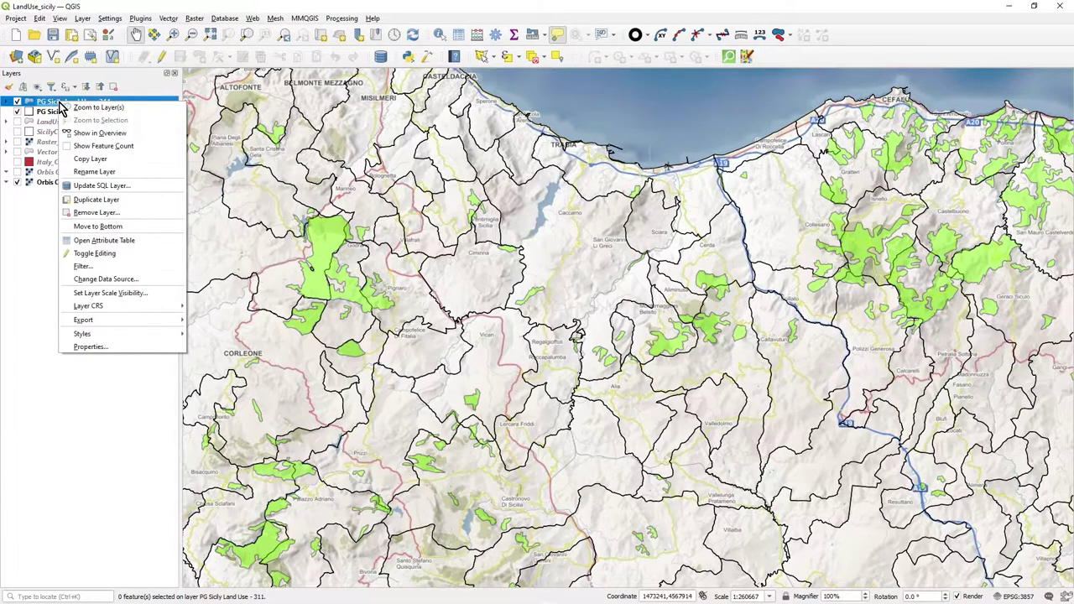
pyautogui.click(102, 348)
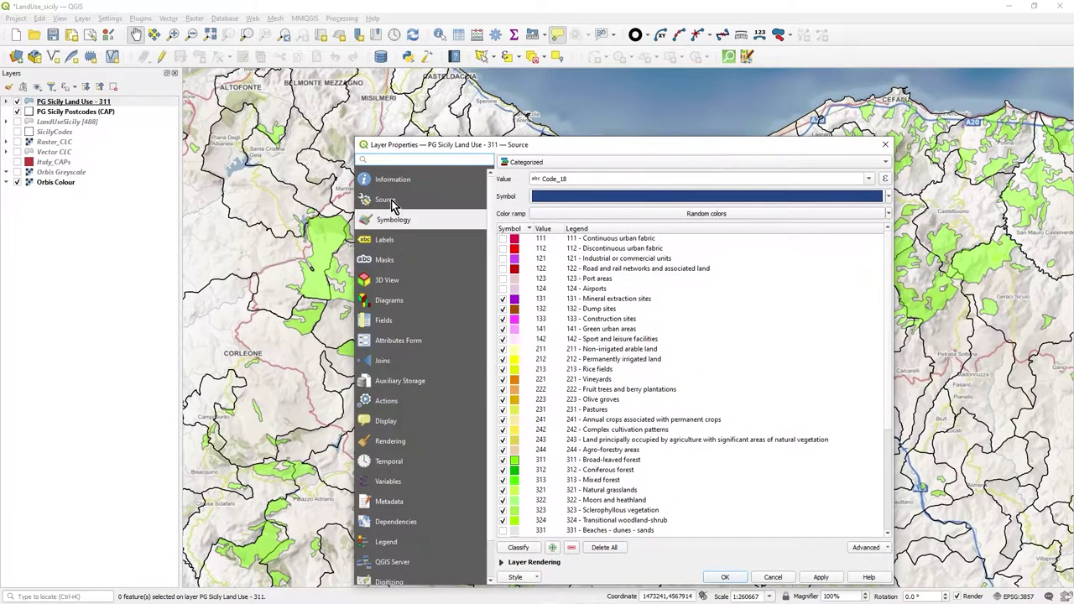
pyautogui.click(387, 202)
pyautogui.click(403, 183)
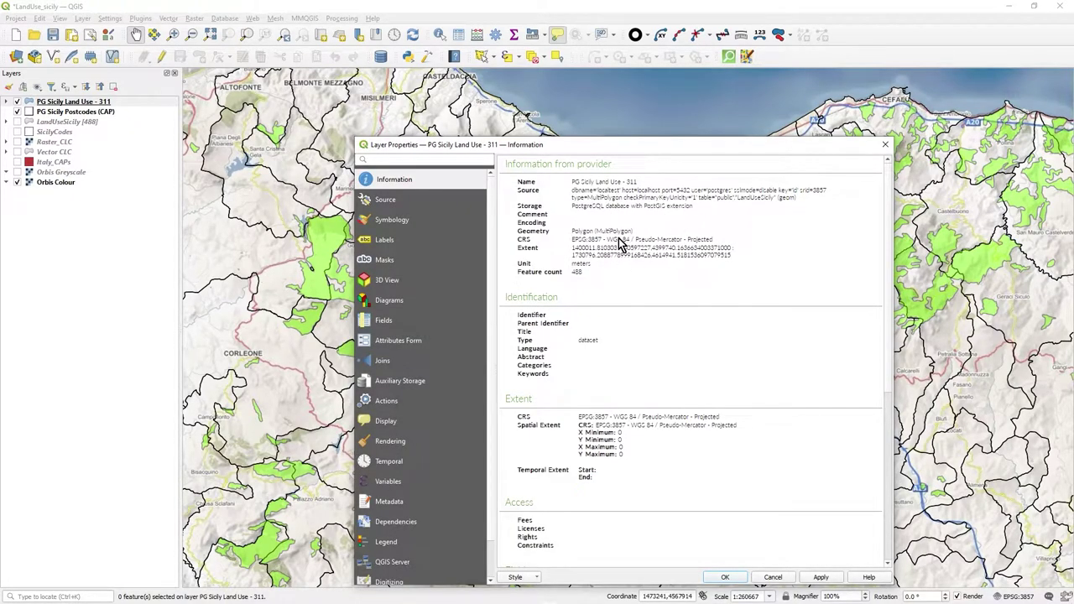
pyautogui.click(782, 580)
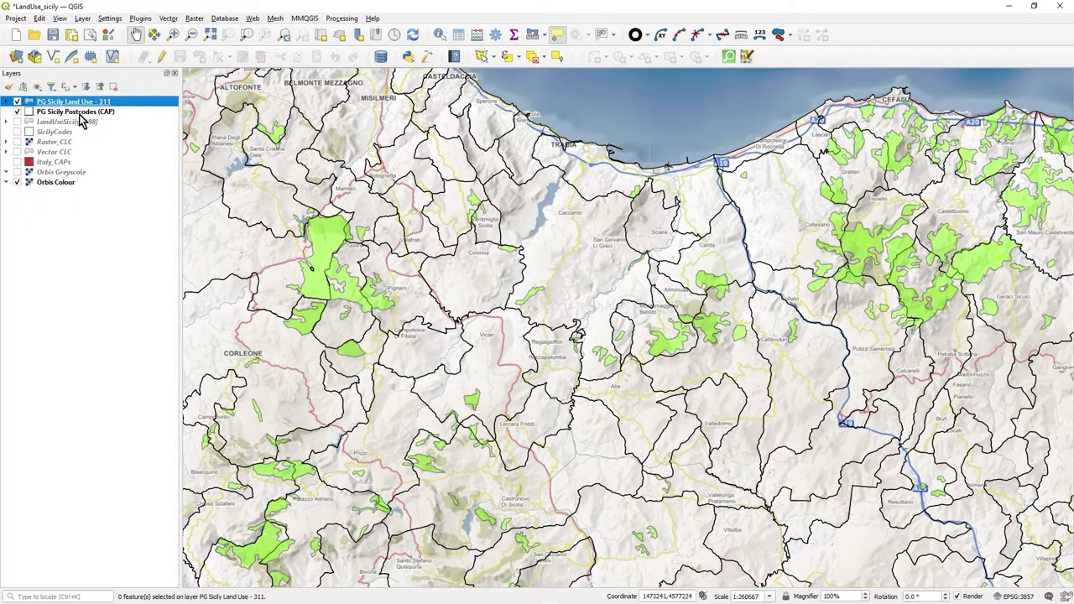
# Toggle the PG Sicily Postcodes (CAP) layer off and back on to identify its boundaries on the map.
pyautogui.click(79, 114)
pyautogui.click(17, 112)
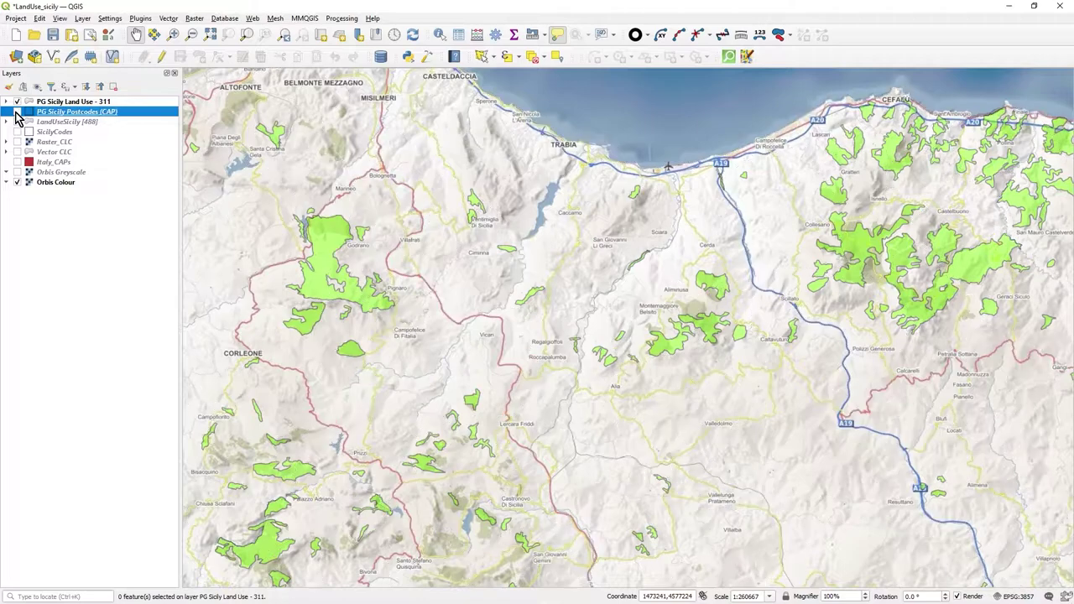
pyautogui.click(17, 112)
# Review the provider information and coordinate system in the PG Sicily Postcodes (CAP) layer's properties.
pyautogui.doubleClick(17, 115)
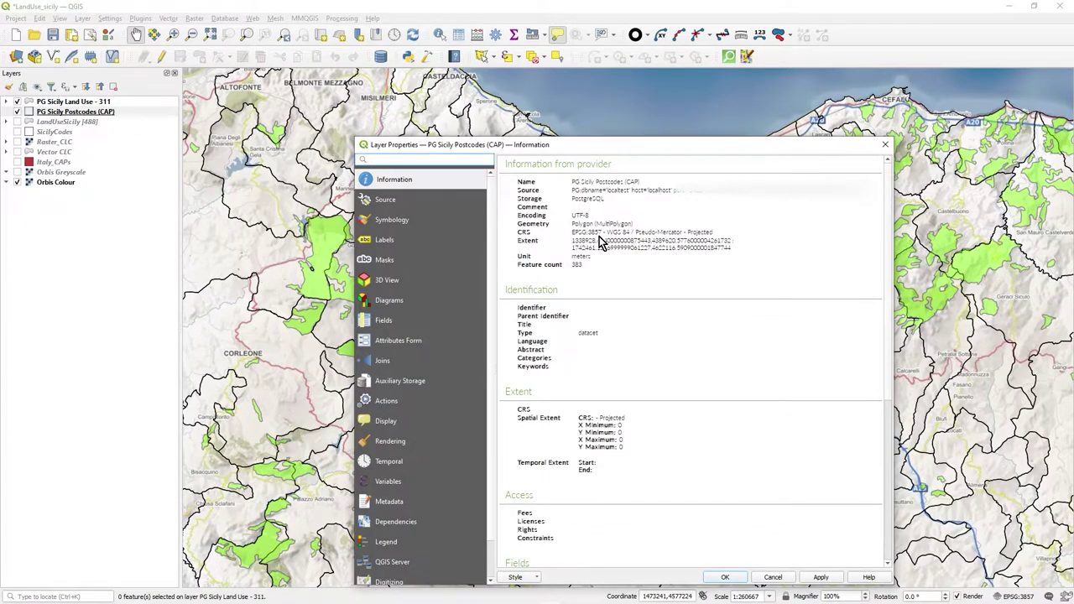
pyautogui.click(773, 576)
pyautogui.moveTo(686, 448)
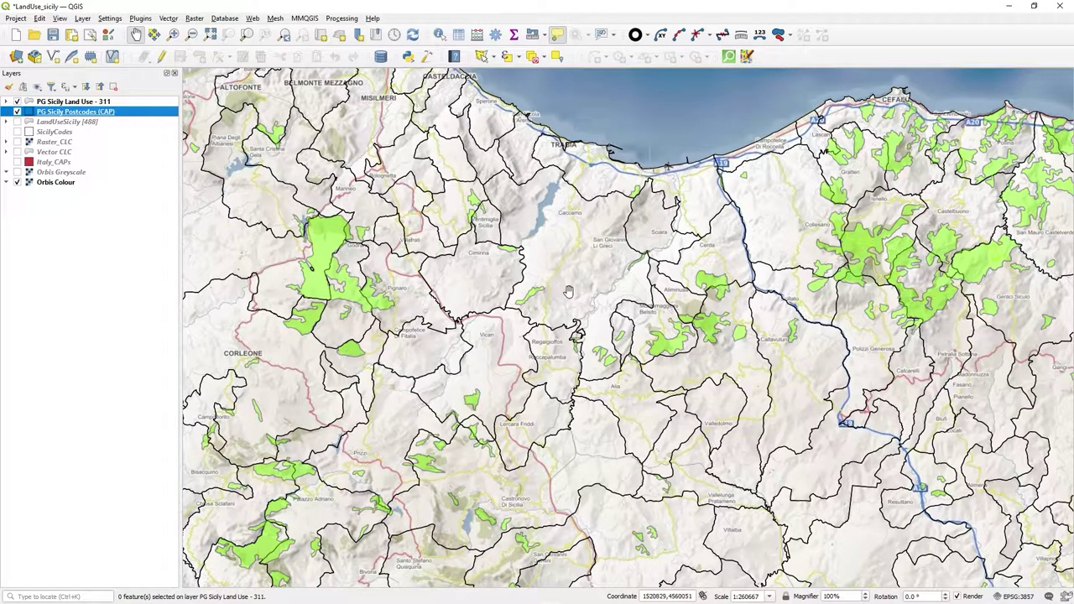
# Examine how the green land-use polygons sit within the postcode boundaries across northern and central Sicily.
pyautogui.click(625, 296)
pyautogui.scroll(-1, 625, 296)
pyautogui.moveTo(625, 296); pyautogui.dragTo(621, 304)
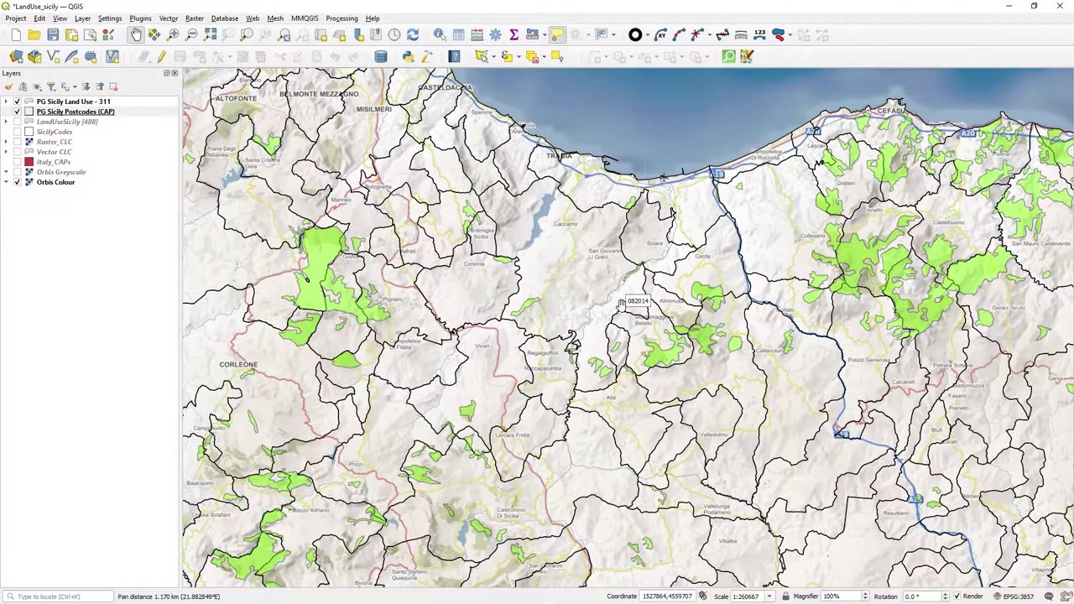
pyautogui.scroll(1, 621, 304)
pyautogui.scroll(-1, 621, 305)
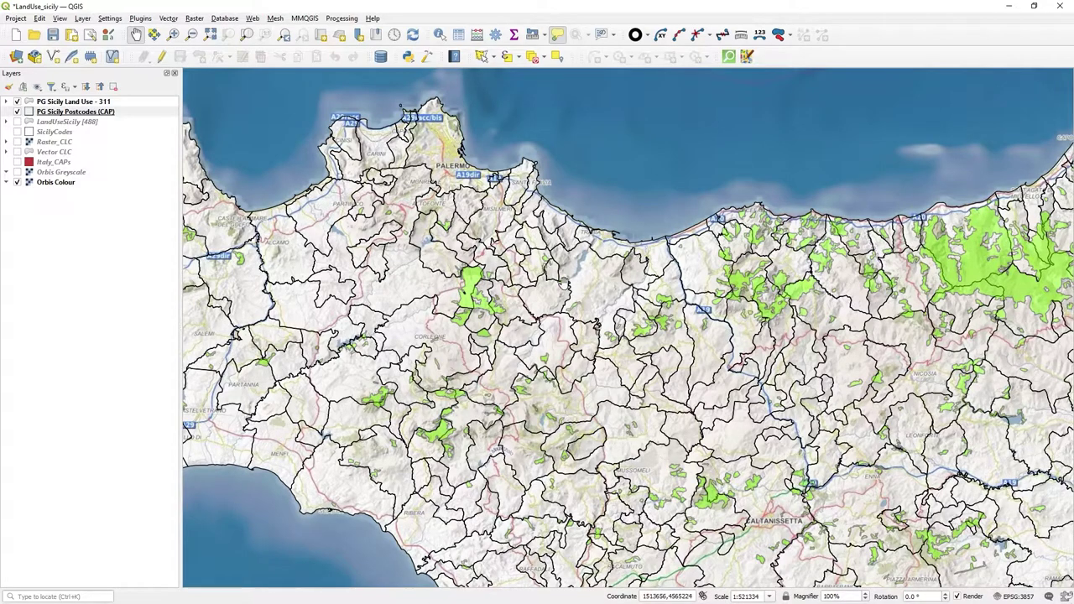
pyautogui.scroll(1, 636, 304)
pyautogui.moveTo(722, 284); pyautogui.dragTo(497, 356)
pyautogui.moveTo(730, 325); pyautogui.dragTo(424, 356)
pyautogui.moveTo(704, 355); pyautogui.dragTo(696, 230)
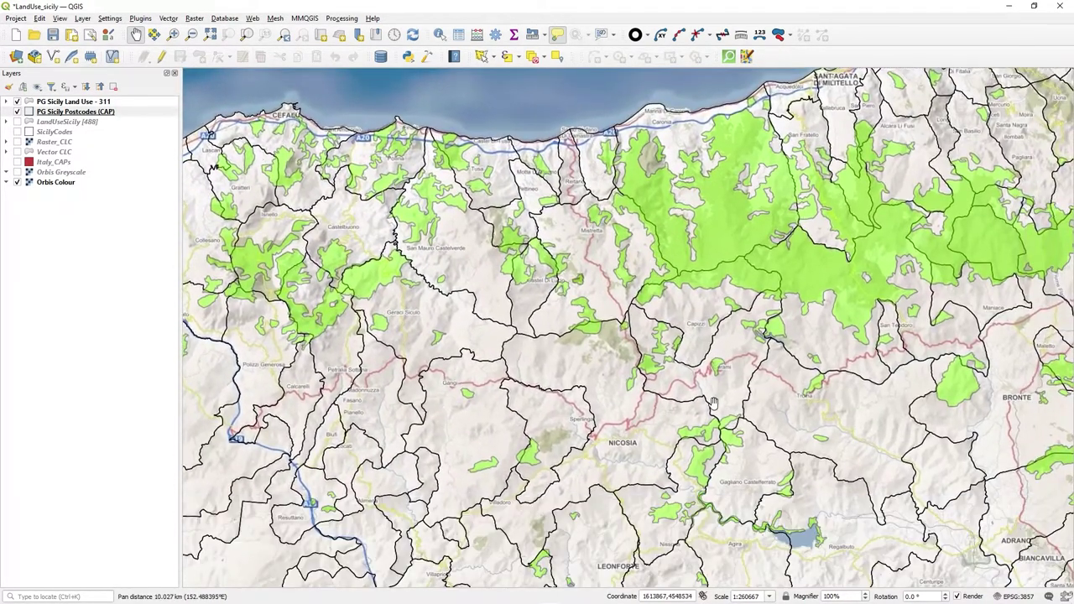
pyautogui.moveTo(512, 344); pyautogui.dragTo(511, 229)
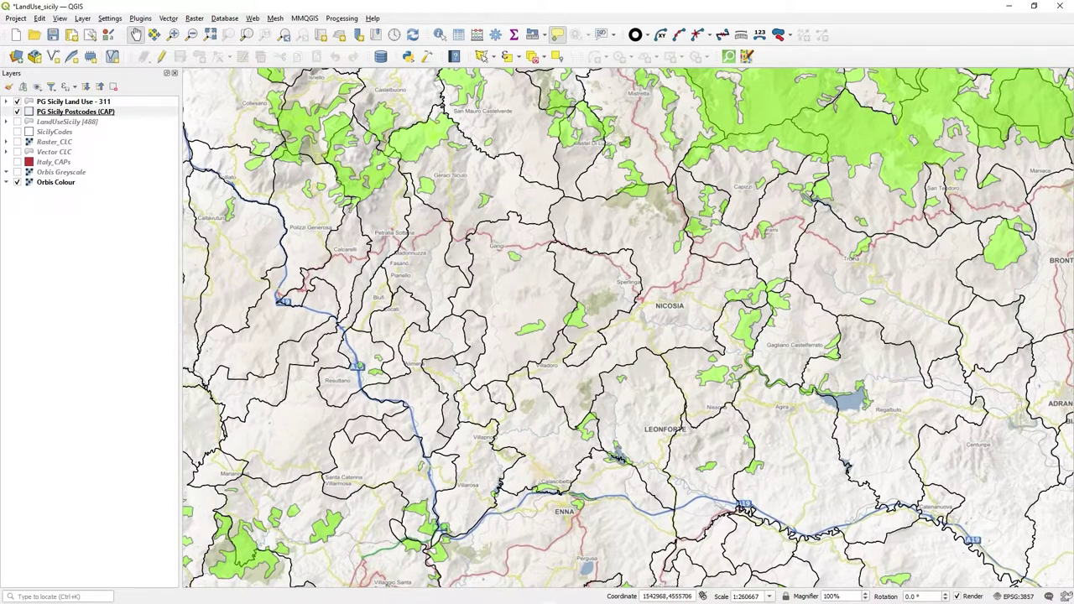
# Expand the legend of the PG Sicily Land Use - 311 layer and examine broad-leaved forest against postcode boundaries across Sicily.
pyautogui.click(17, 112)
pyautogui.click(5, 103)
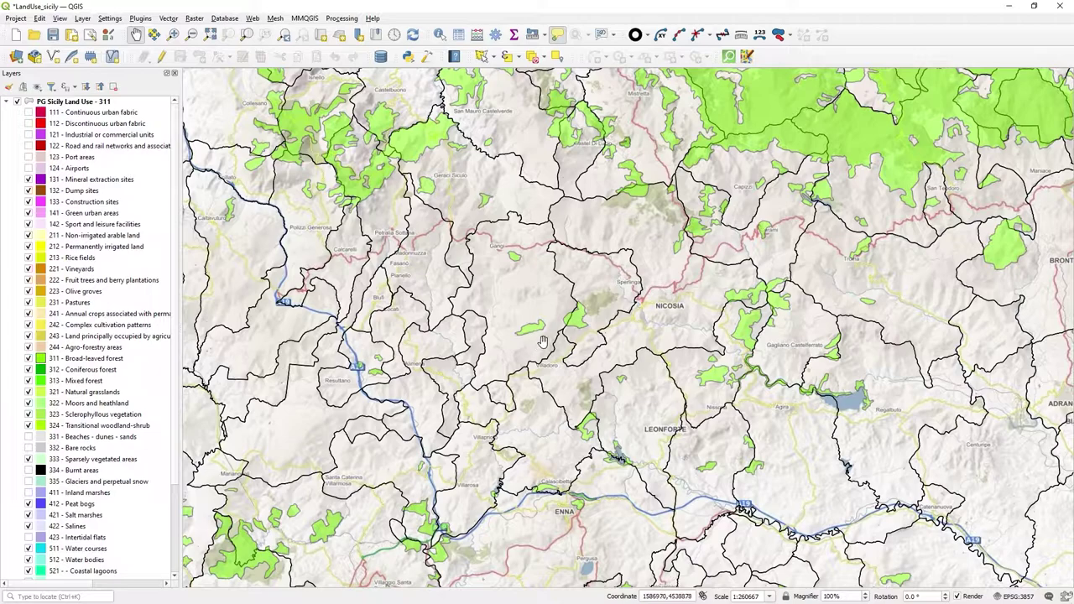
pyautogui.moveTo(554, 316)
pyautogui.moveTo(421, 305)
pyautogui.moveTo(735, 355)
pyautogui.scroll(-1, 642, 343)
pyautogui.scroll(1, 654, 321)
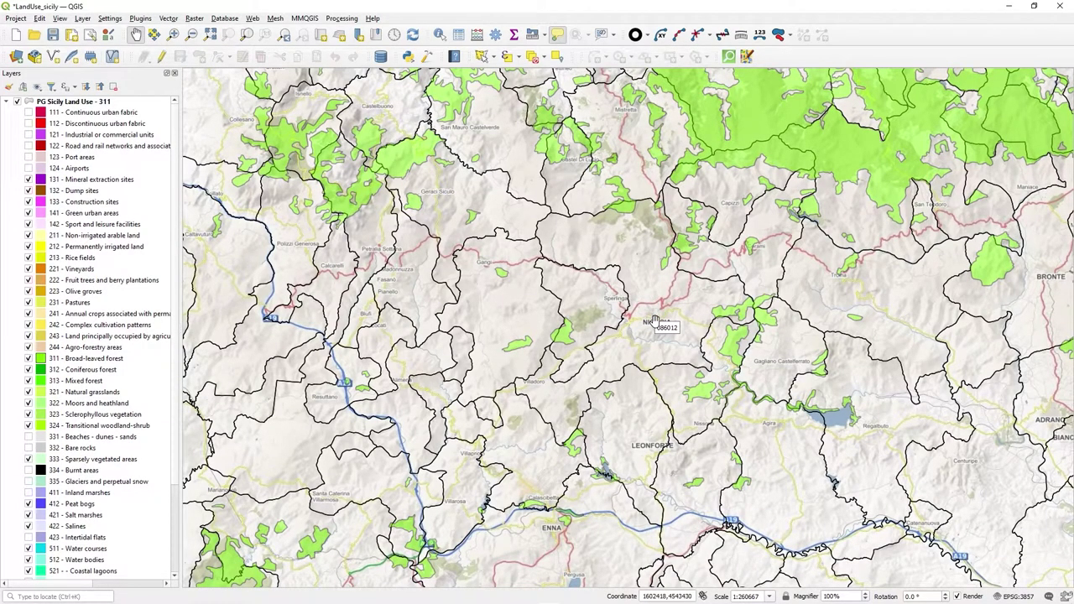
pyautogui.scroll(-1, 651, 329)
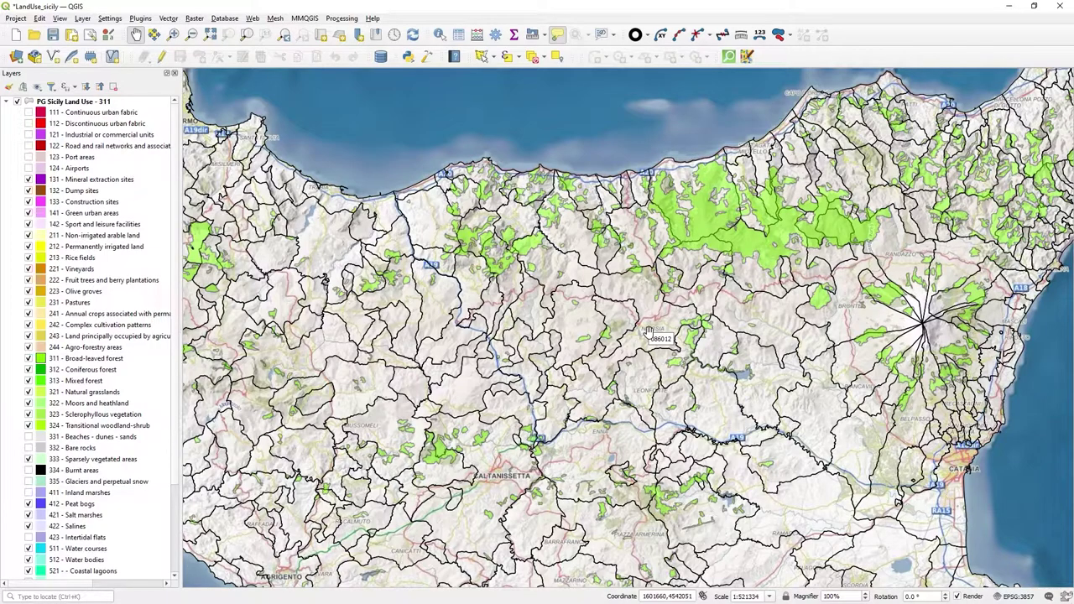
pyautogui.moveTo(604, 283); pyautogui.dragTo(565, 280)
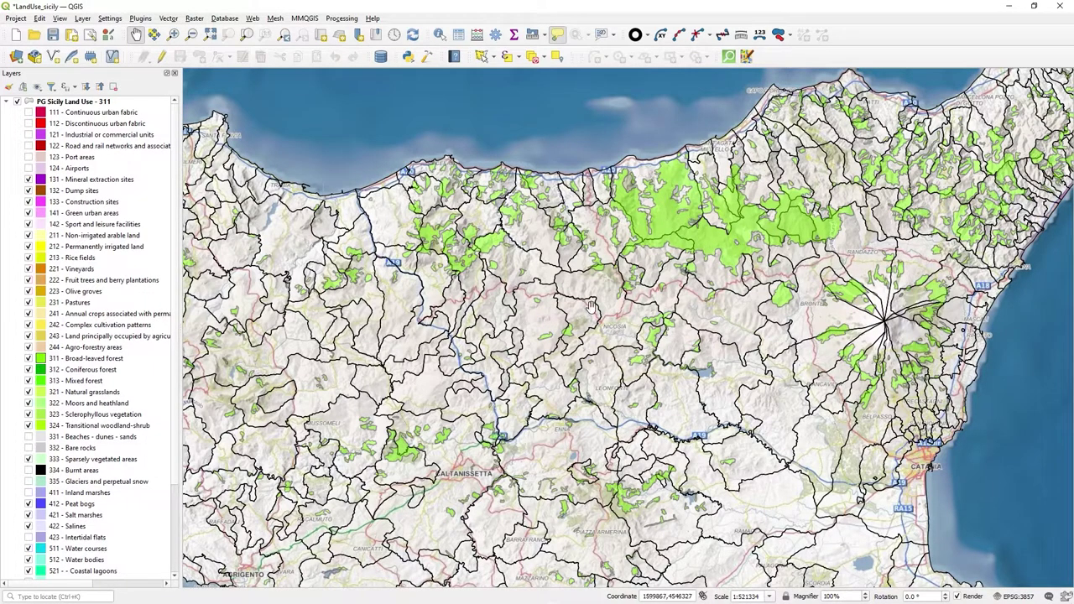
pyautogui.moveTo(606, 319); pyautogui.dragTo(626, 329)
pyautogui.scroll(-1, 625, 329)
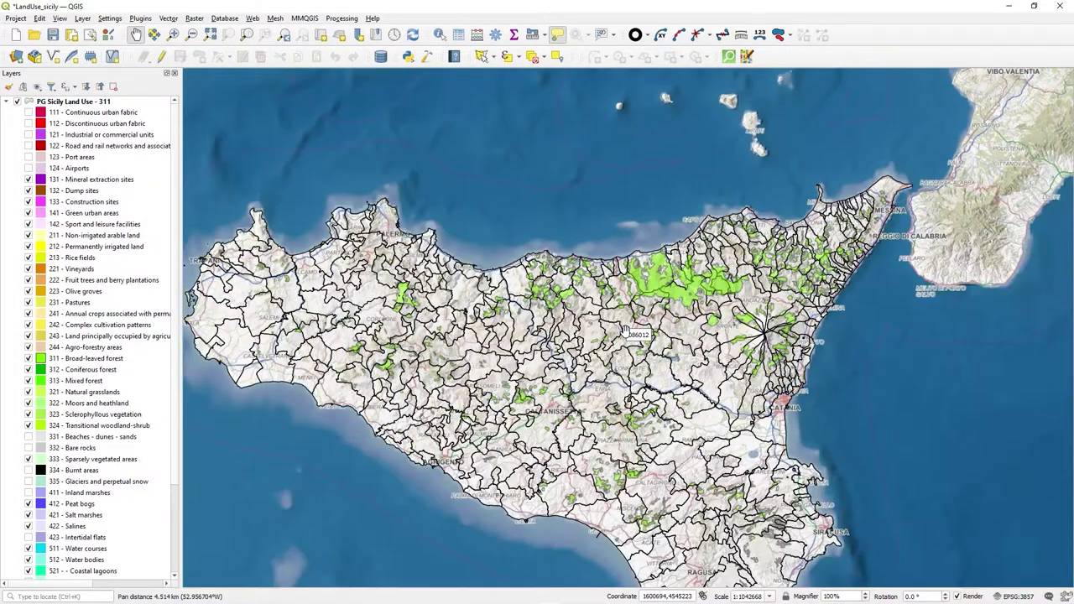
# Switch to a maximized pgAdmin 4 window and run the count query on the LandUseSicily table.
pyautogui.moveTo(0, 42); pyautogui.dragTo(689, 39)
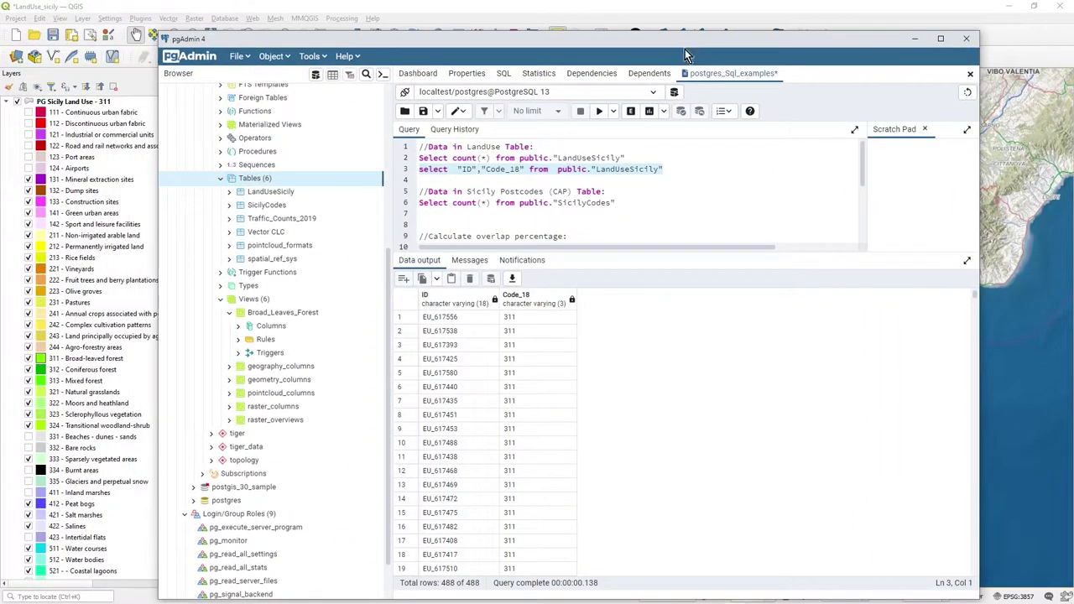
pyautogui.click(940, 40)
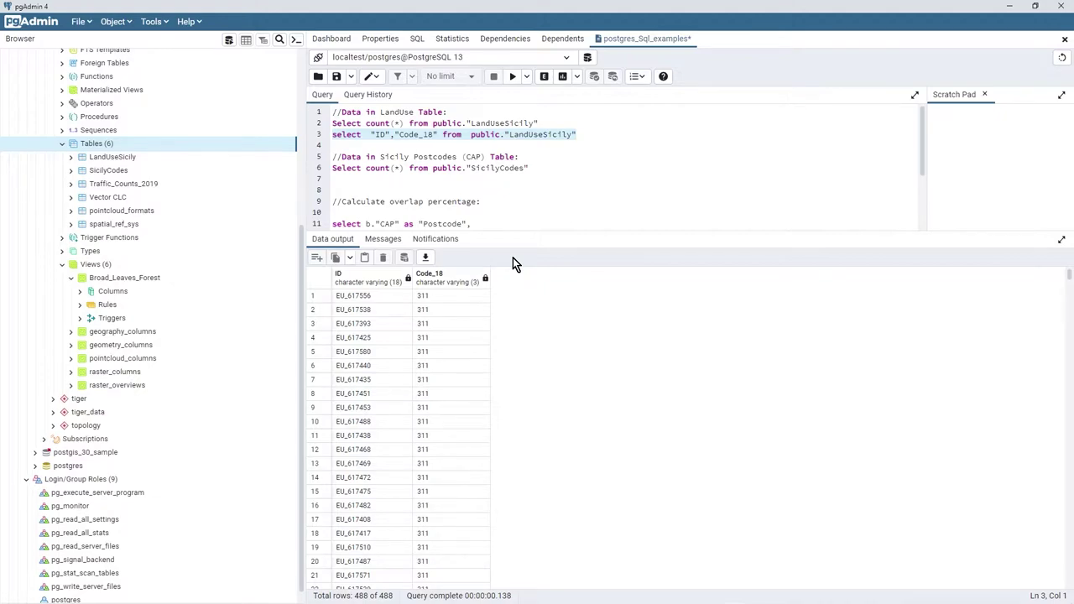
pyautogui.click(369, 179)
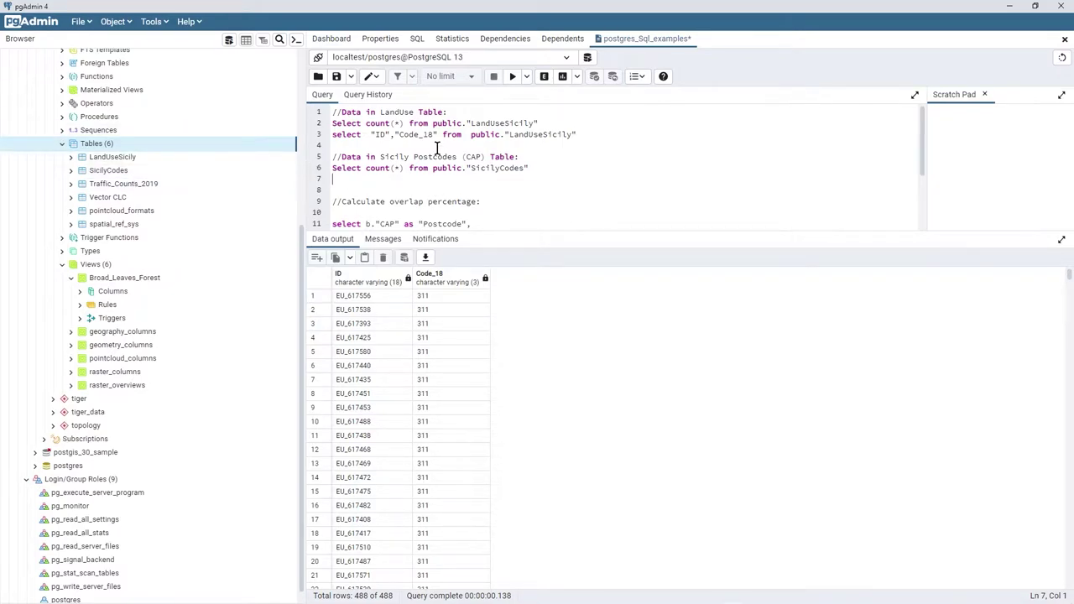
pyautogui.moveTo(553, 123); pyautogui.dragTo(319, 117)
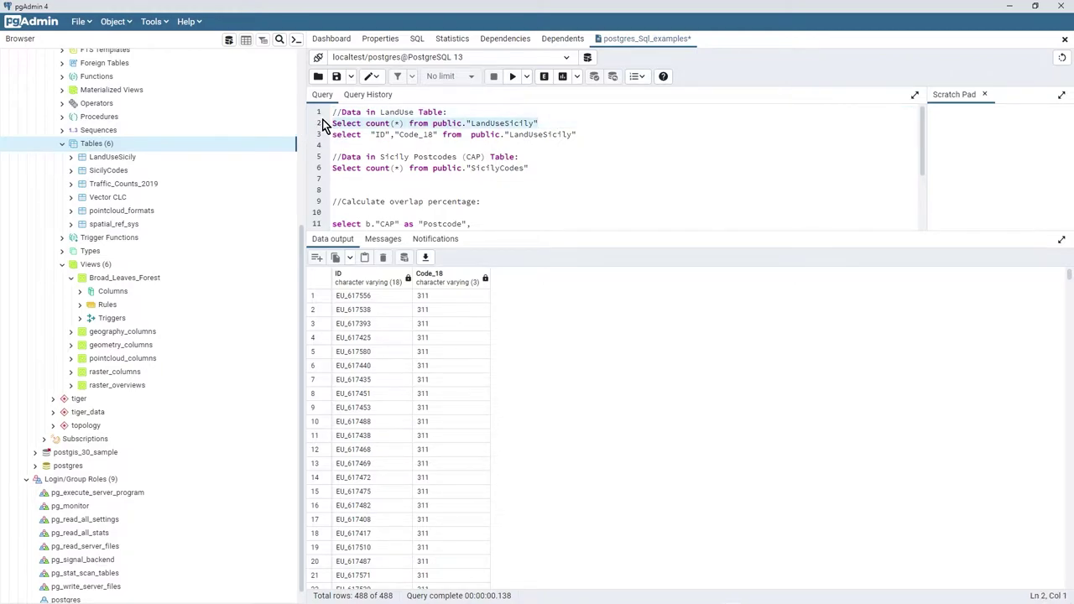
pyautogui.click(513, 76)
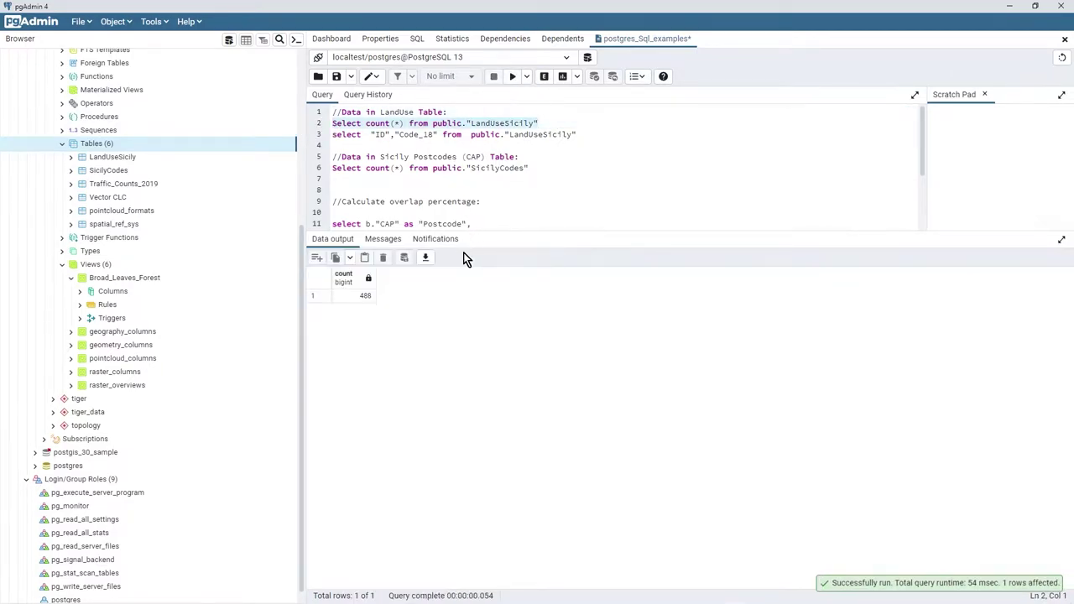
# Run only the query that selects "ID" and "Code_18" from public."LandUseSicily".
pyautogui.click(574, 135)
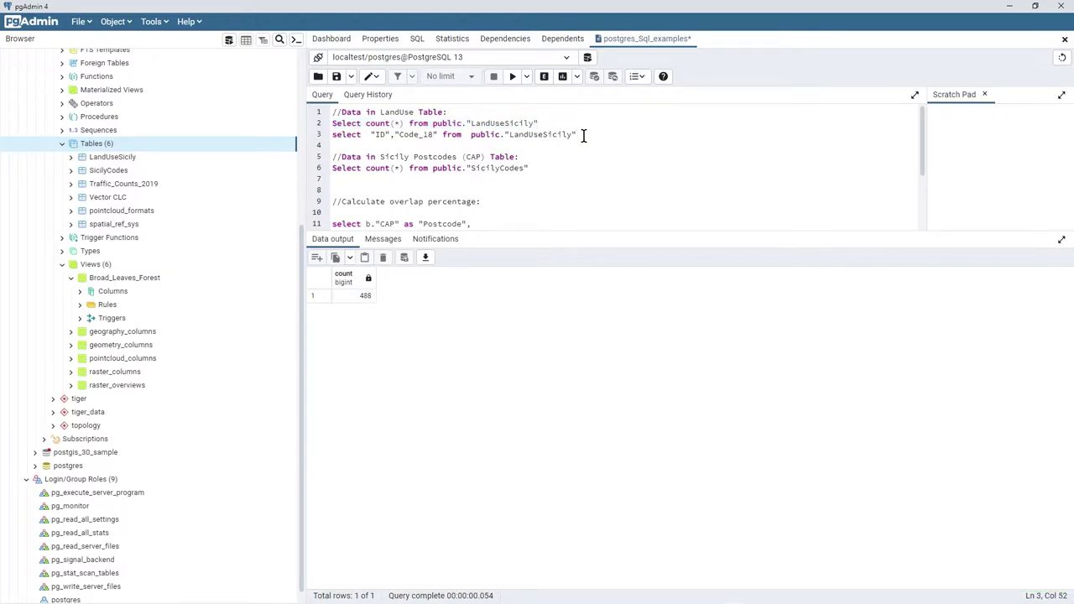
pyautogui.moveTo(584, 134); pyautogui.dragTo(329, 140)
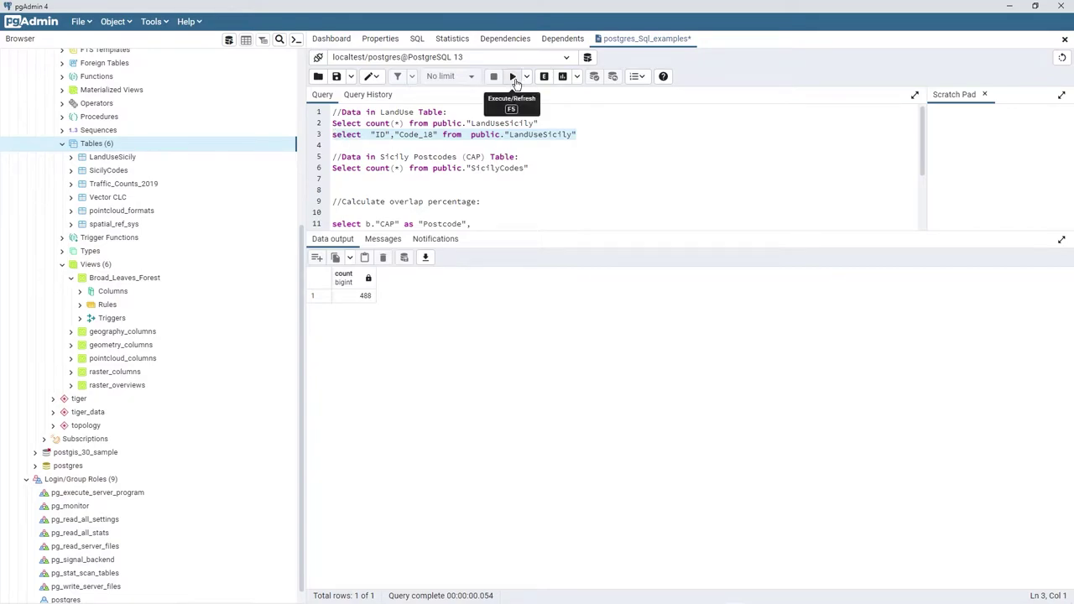
pyautogui.click(512, 76)
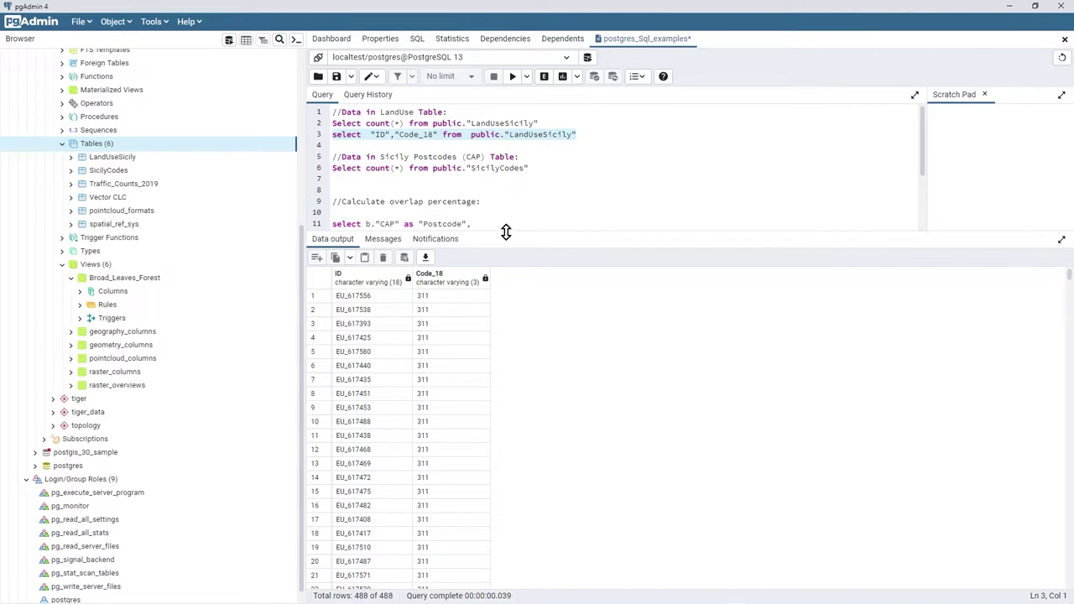
# Enlarge the query editor area to bring the overlap percentage query into view.
pyautogui.moveTo(506, 232); pyautogui.dragTo(511, 268)
pyautogui.scroll(-3, 594, 213)
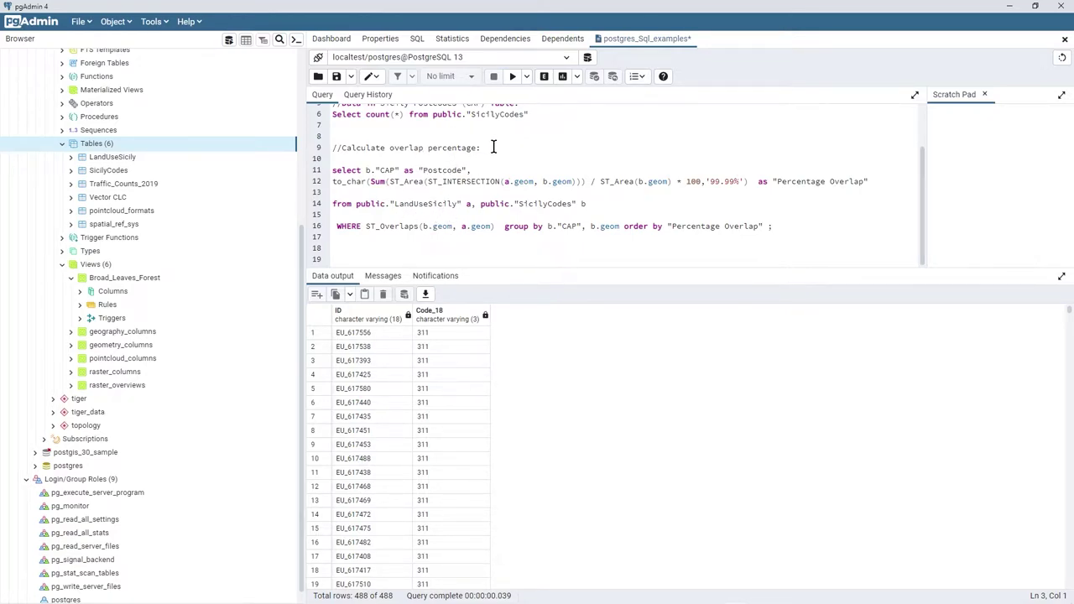
pyautogui.scroll(1, 520, 151)
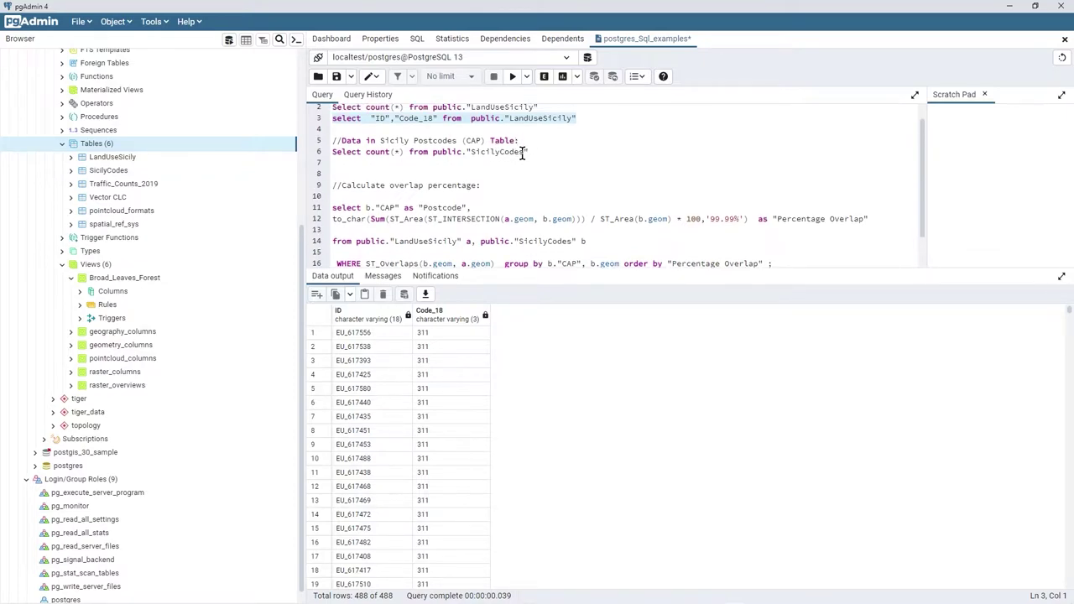
# Change the SicilyCodes count query to Select * from public."SicilyCodes".
pyautogui.click(395, 152)
pyautogui.hotkey('shift', 'Left')
pyautogui.hotkey('shift', 'Left')
pyautogui.hotkey('shift', 'Left')
pyautogui.hotkey('shift', 'Left')
pyautogui.hotkey('shift', 'Left')
pyautogui.hotkey('shift', 'Left')
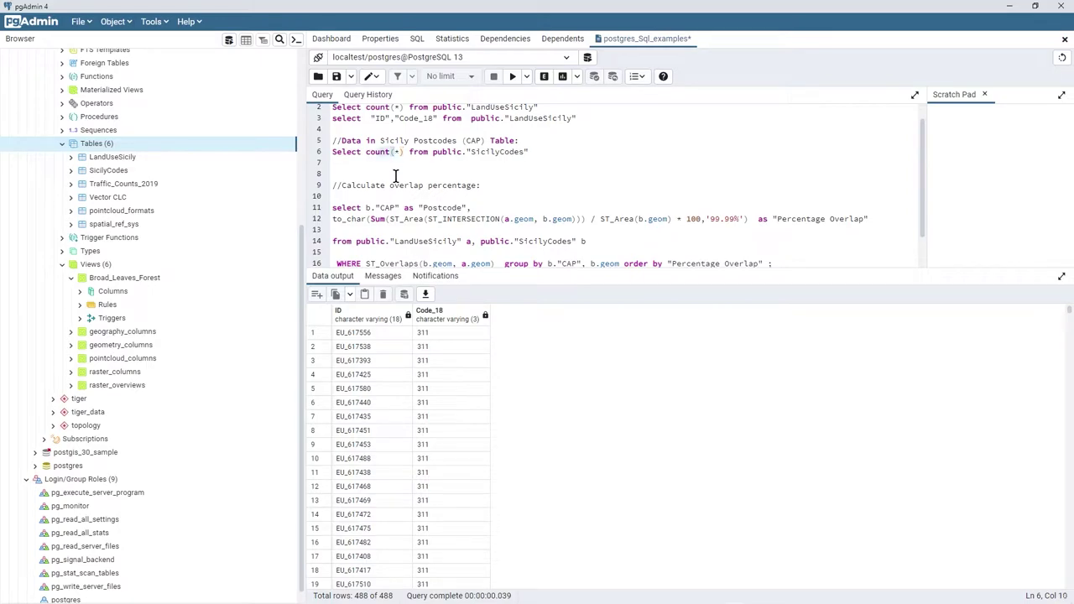
pyautogui.press('BackSpace')
pyautogui.press('Right')
pyautogui.press('Right')
pyautogui.press('BackSpace')
# Run the edited SicilyCodes query on its own and browse the returned postcode records.
pyautogui.press('Home')
pyautogui.hotkey('shift', 'End')
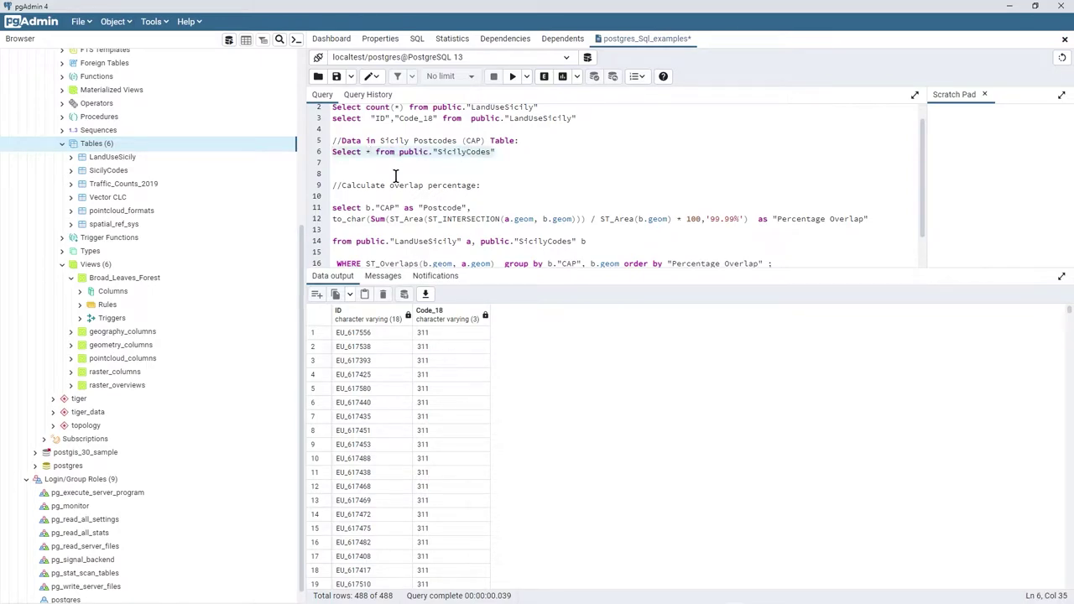
pyautogui.click(513, 76)
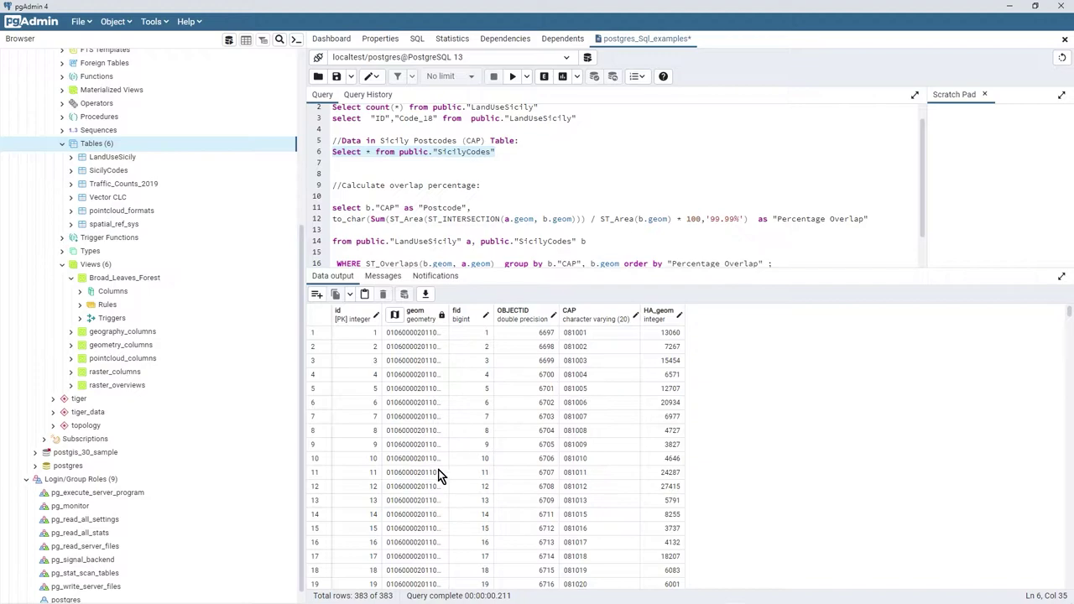
pyautogui.scroll(-4, 585, 453)
pyautogui.scroll(-2, 584, 453)
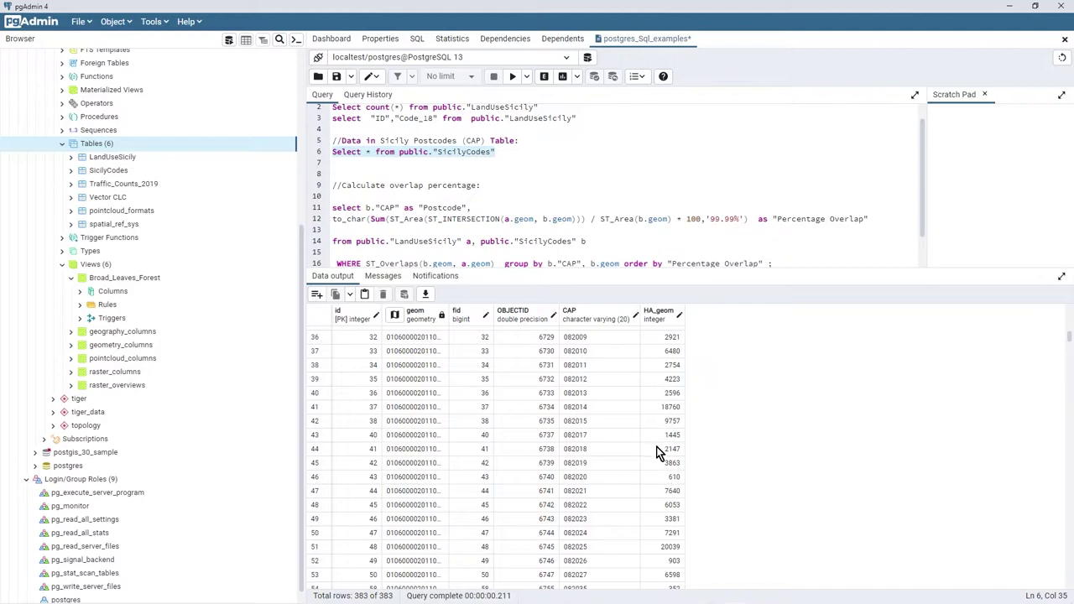
pyautogui.scroll(-2, 587, 454)
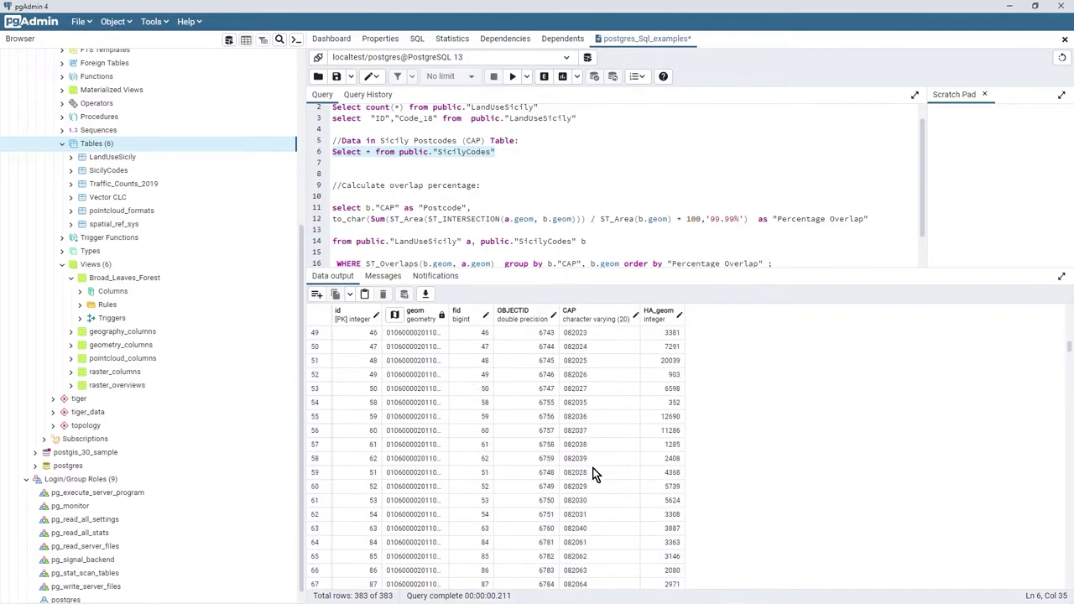
pyautogui.scroll(6, 595, 436)
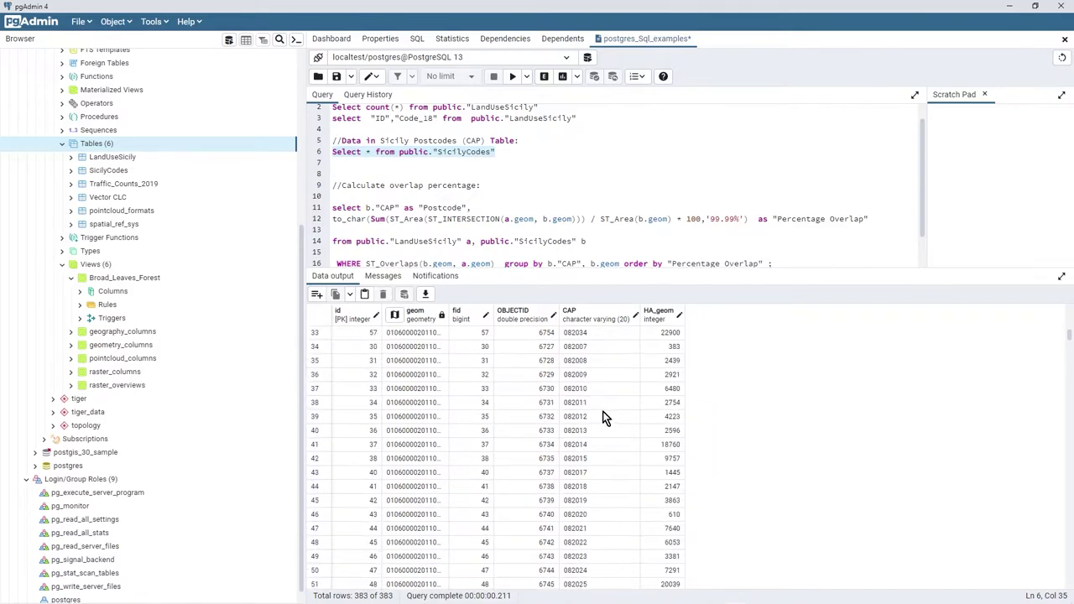
pyautogui.scroll(2, 606, 417)
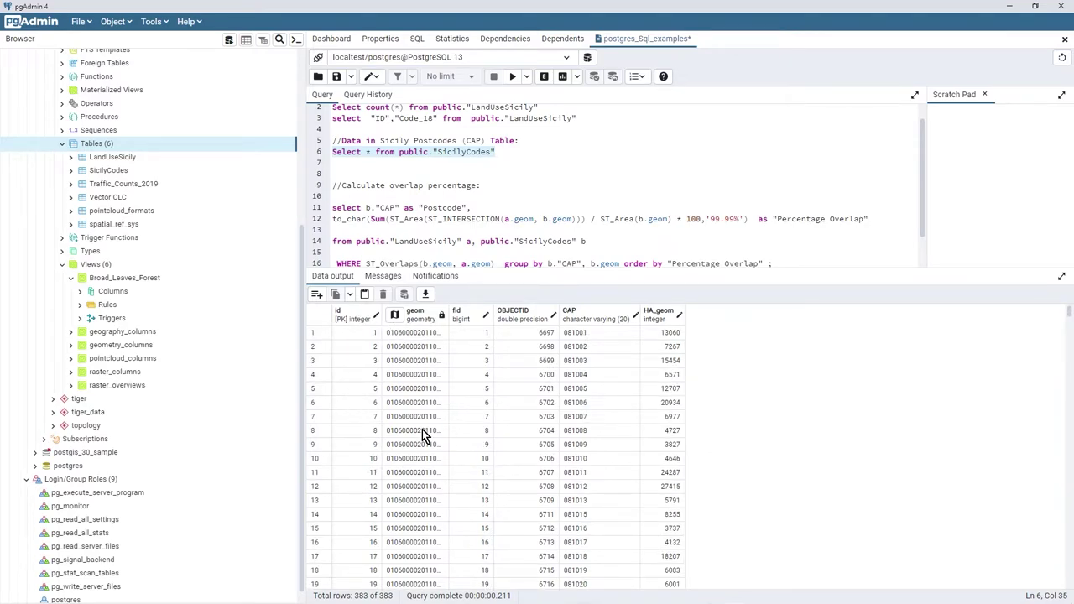
# Highlight the select b."CAP" as "Postcode" line of the overlap percentage query to review it.
pyautogui.click(489, 210)
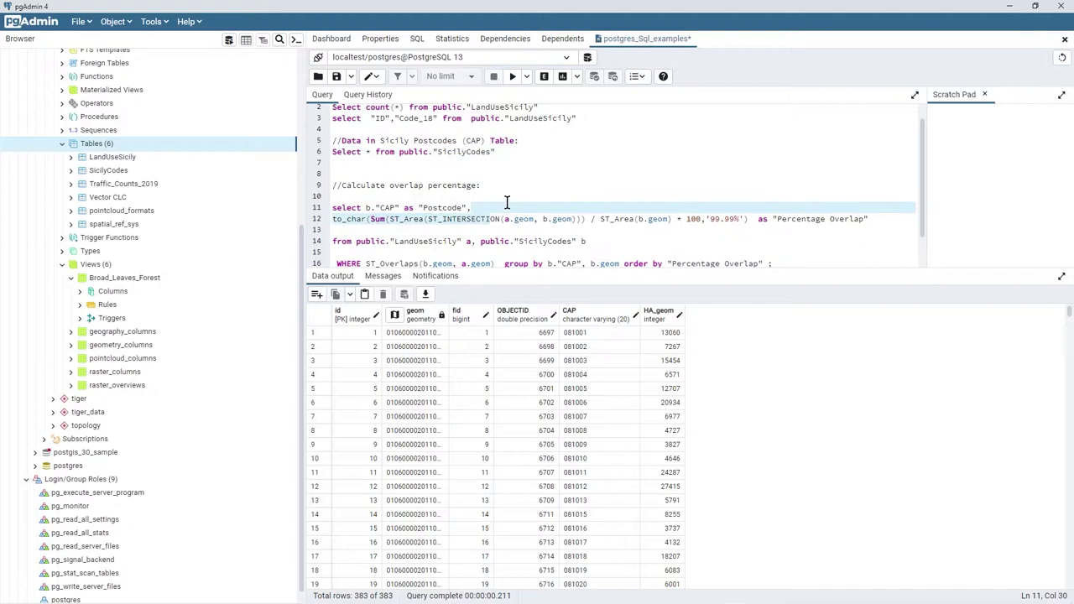
pyautogui.scroll(-1, 507, 203)
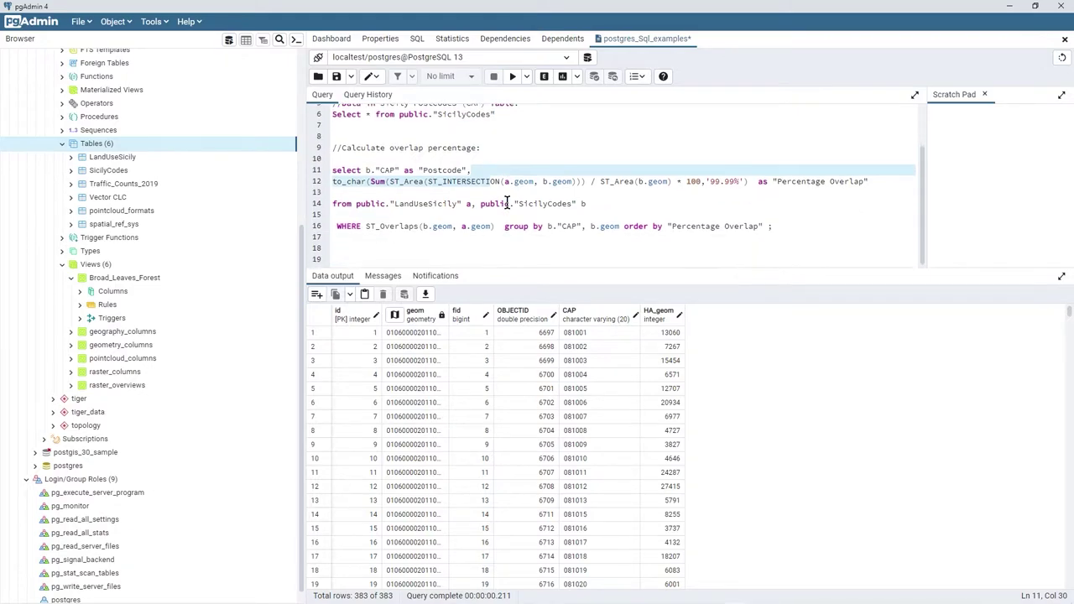
pyautogui.click(391, 170)
pyautogui.moveTo(332, 172); pyautogui.dragTo(496, 172)
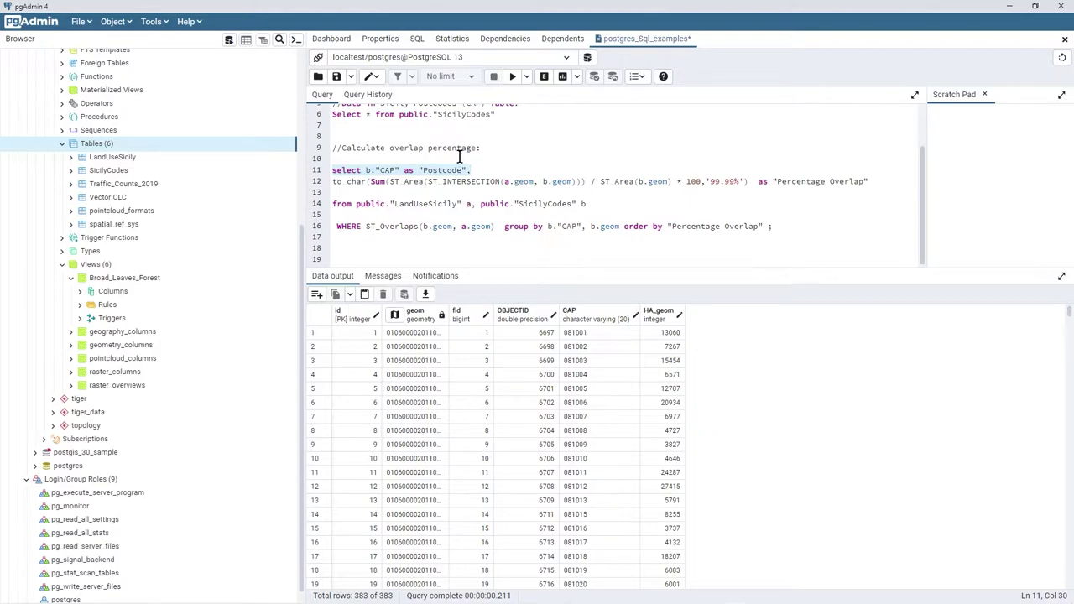
pyautogui.click(467, 171)
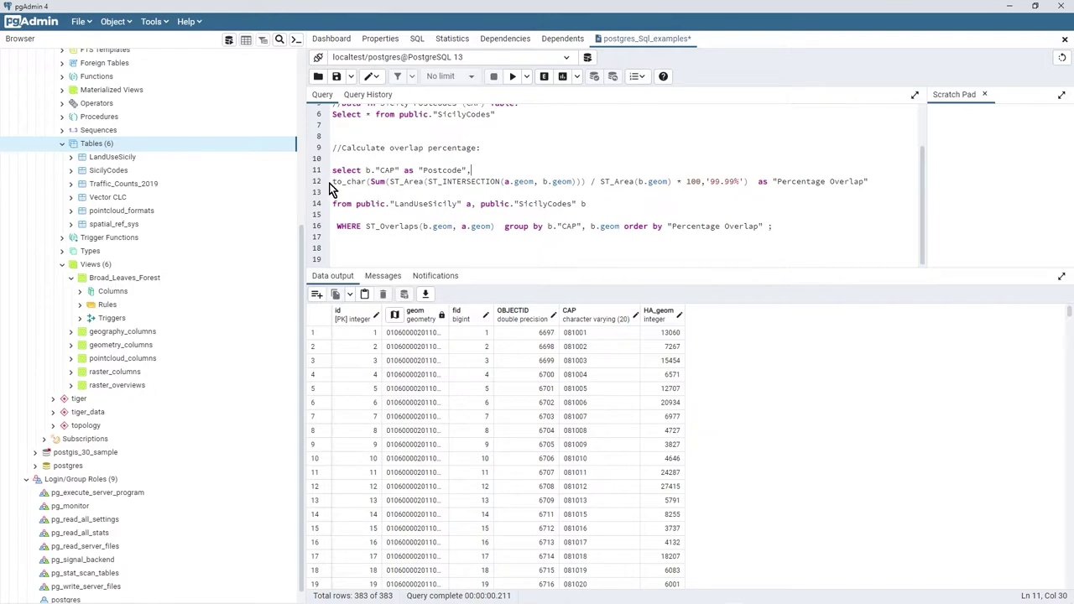
# Highlight the to_char calculation line and its "Percentage Overlap" alias to review the second output column.
pyautogui.moveTo(332, 182); pyautogui.dragTo(871, 183)
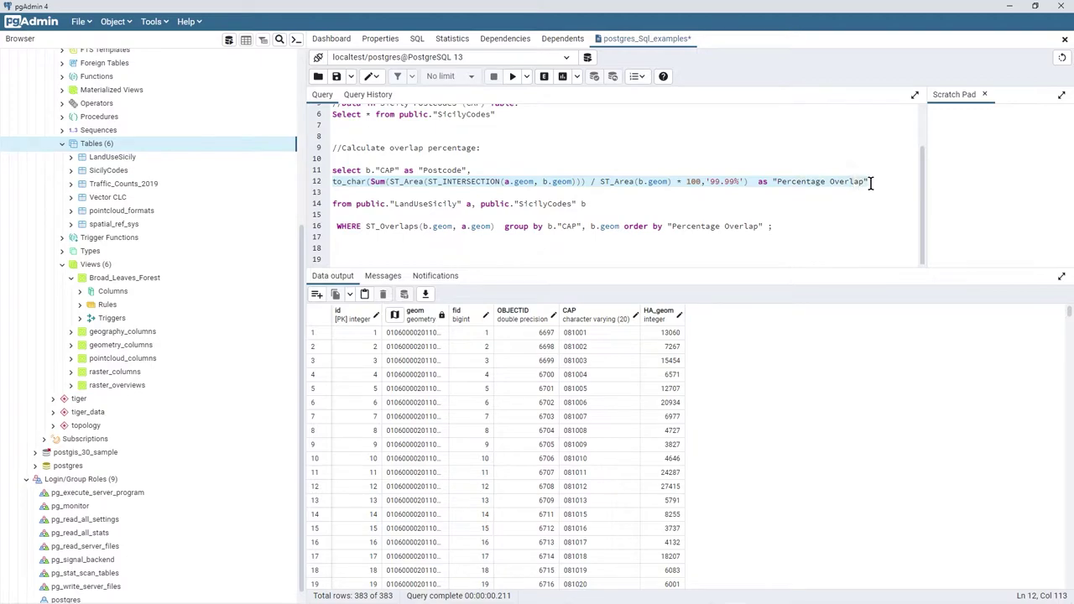
pyautogui.click(801, 174)
pyautogui.doubleClick(765, 182)
pyautogui.moveTo(772, 182); pyautogui.dragTo(869, 182)
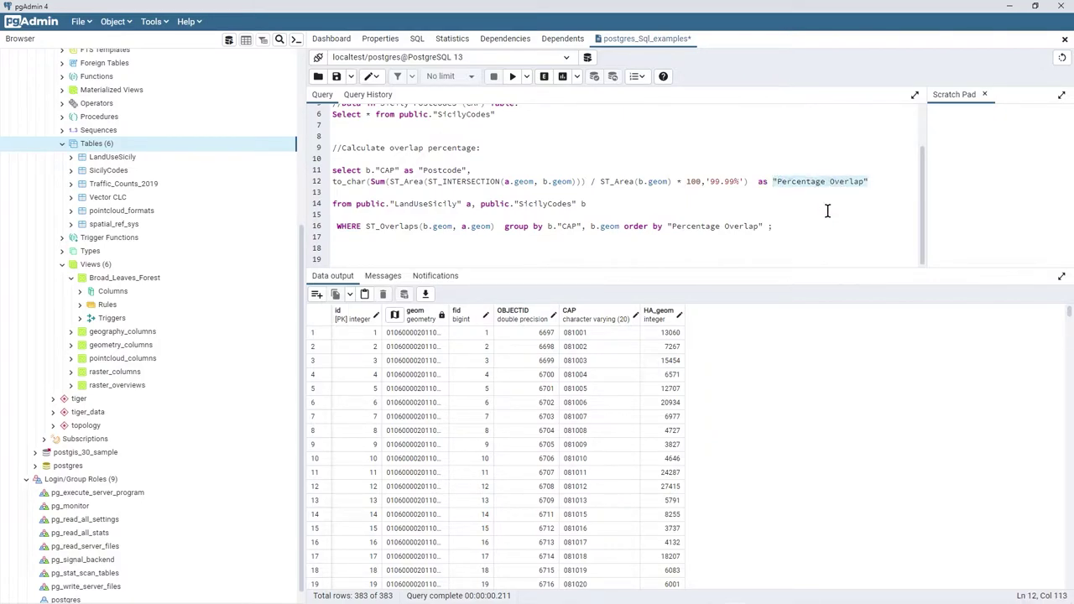
pyautogui.click(849, 187)
# Highlight the ST_INTERSECTION and ST_Area functions in the overlap calculation to examine how the area is derived.
pyautogui.moveTo(752, 182); pyautogui.dragTo(332, 179)
pyautogui.click(456, 181)
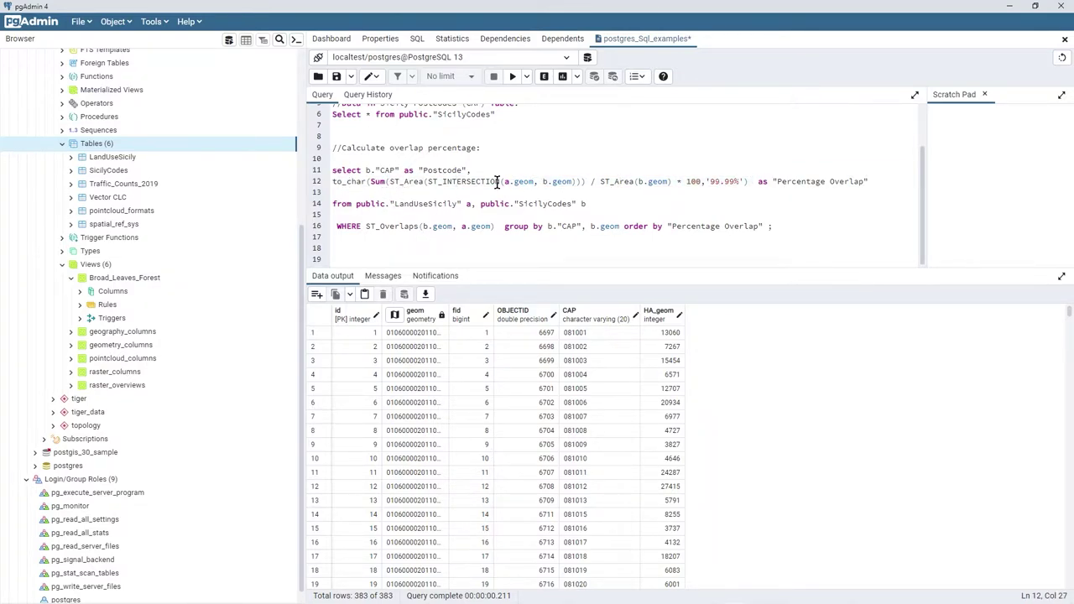
pyautogui.doubleClick(457, 180)
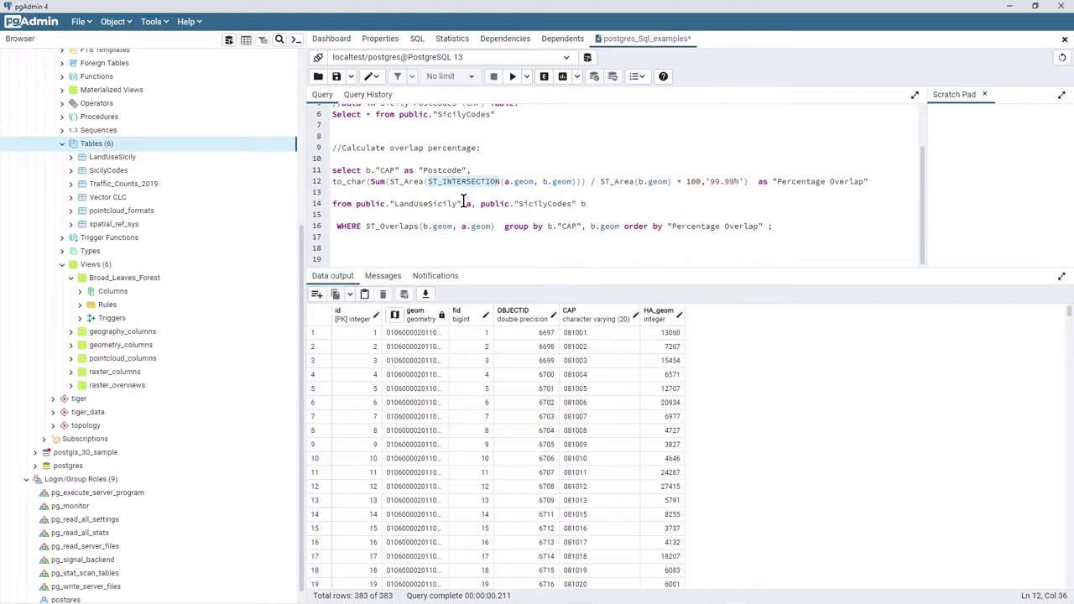
pyautogui.click(388, 182)
pyautogui.doubleClick(416, 182)
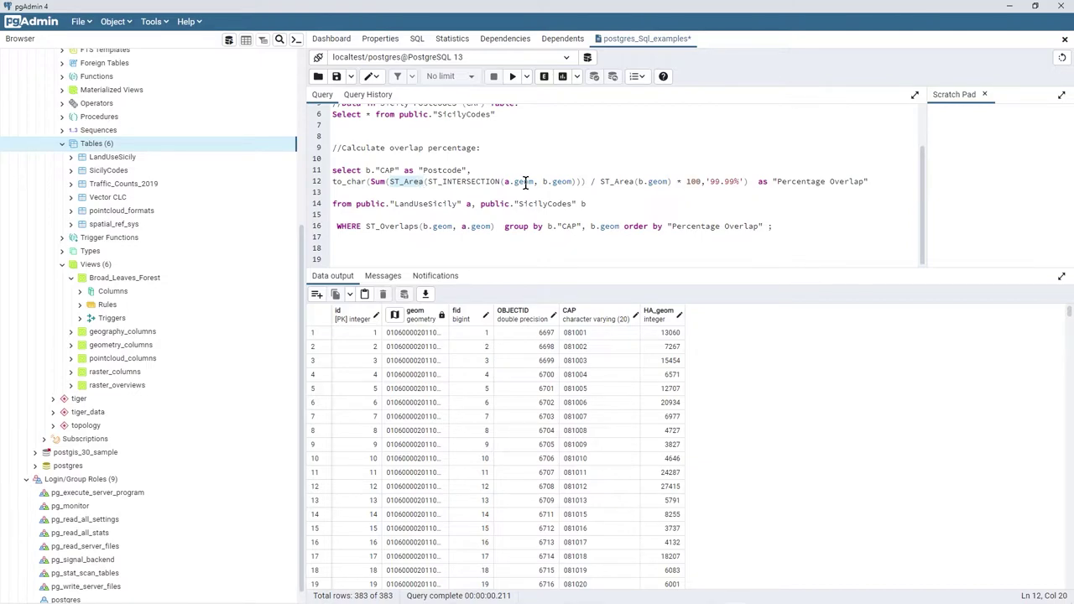
# Highlight the a.geom and b.geom arguments of ST_INTERSECTION to review which geometries are intersected.
pyautogui.click(477, 181)
pyautogui.moveTo(504, 182); pyautogui.dragTo(568, 183)
pyautogui.click(574, 182)
pyautogui.click(543, 182)
# Highlight the from line and its "SicilyCodes" table to review the a and b aliases of the two source tables.
pyautogui.moveTo(333, 204); pyautogui.dragTo(403, 204)
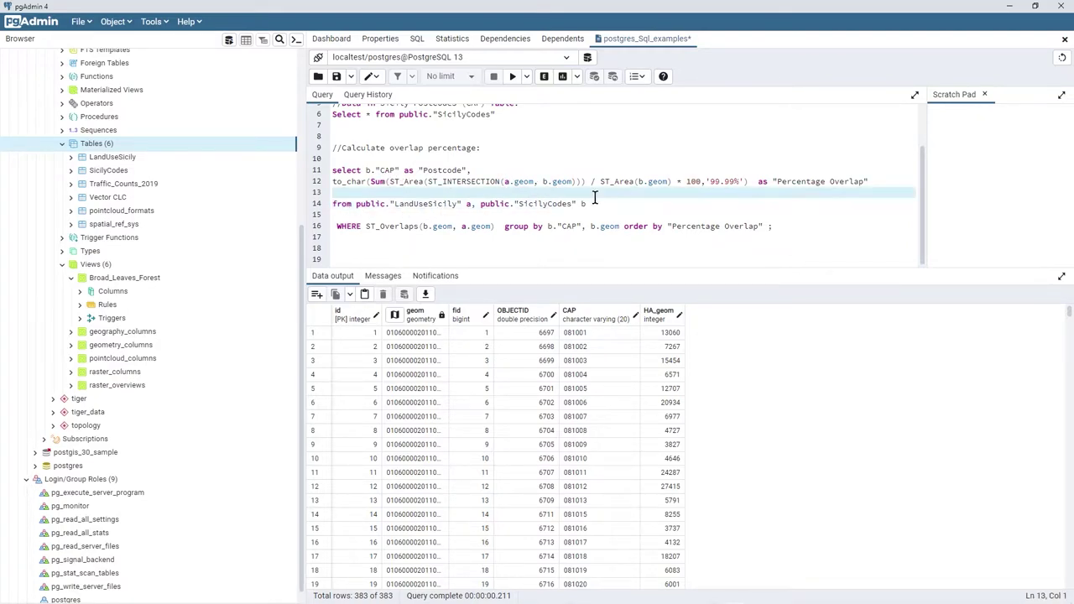
pyautogui.hotkey('shift', 'End')
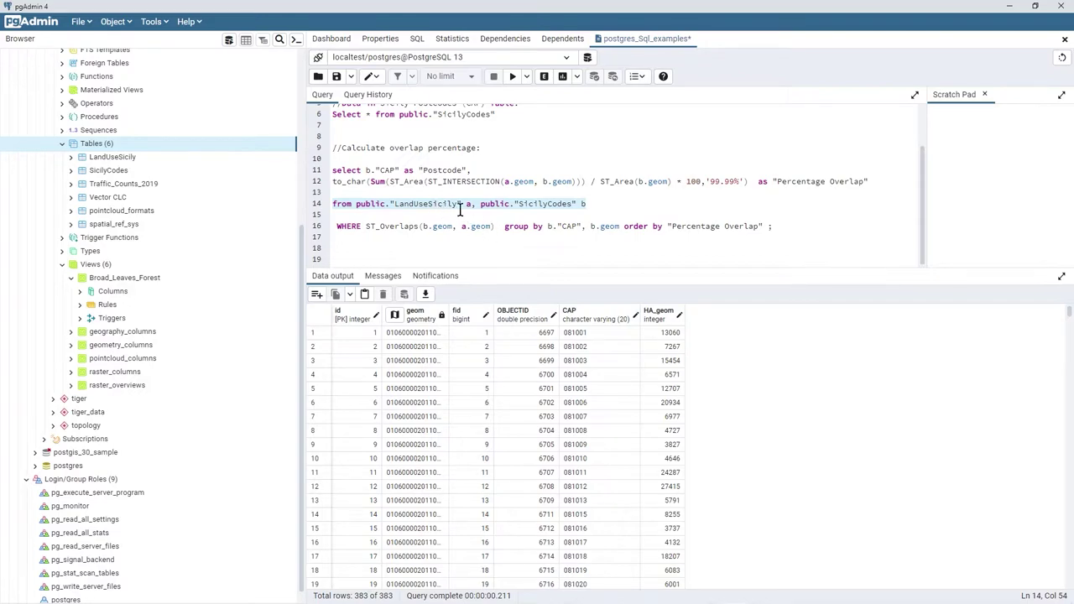
pyautogui.doubleClick(552, 206)
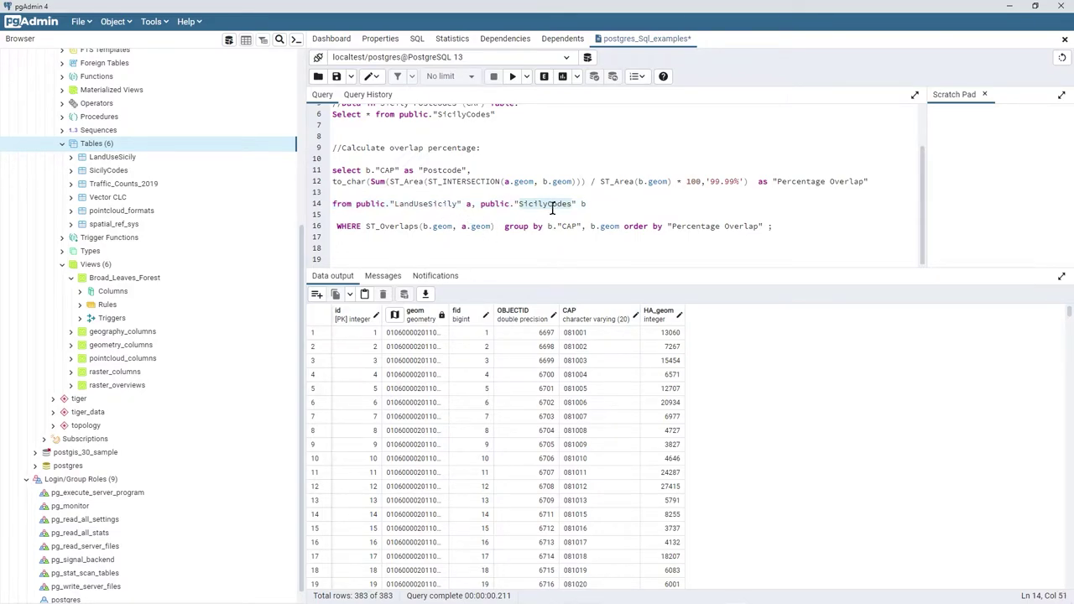
pyautogui.press('End')
pyautogui.click(469, 204)
pyautogui.click(594, 207)
# Highlight the intersection area, its ST_Area(b.geom) divisor and the * 100 factor to review the percentage calculation.
pyautogui.moveTo(390, 182); pyautogui.dragTo(578, 179)
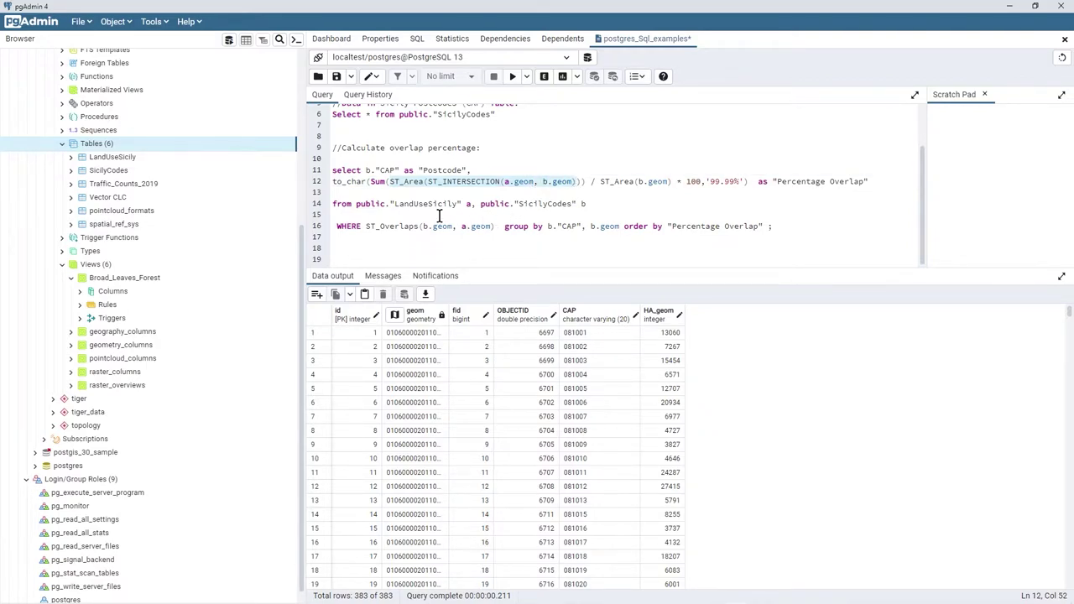
pyautogui.click(576, 181)
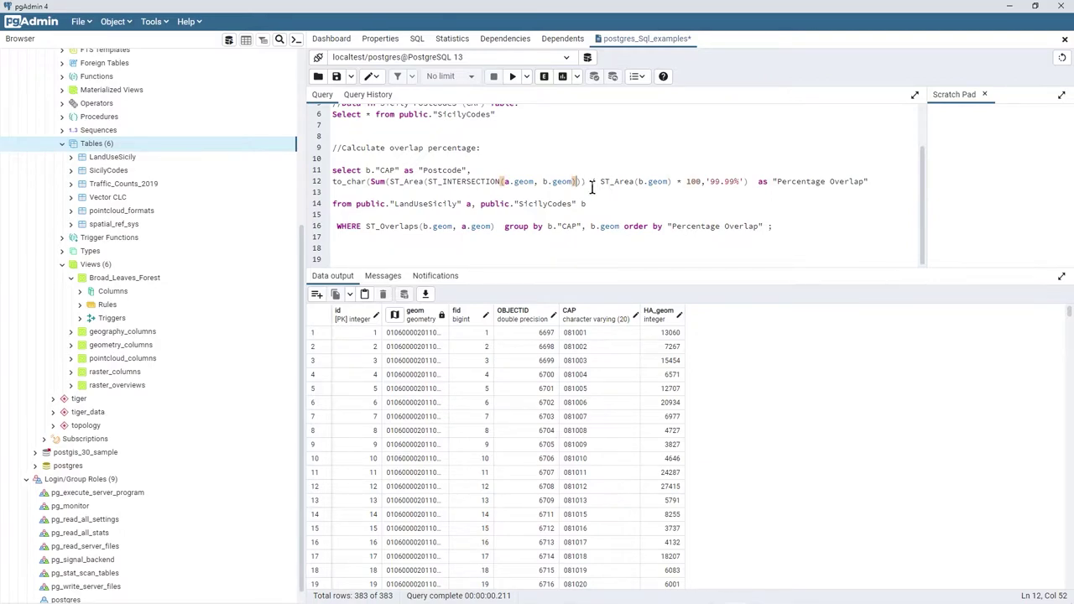
pyautogui.moveTo(600, 183); pyautogui.dragTo(674, 183)
pyautogui.click(570, 182)
pyautogui.click(566, 194)
pyautogui.doubleClick(556, 203)
pyautogui.click(590, 213)
pyautogui.moveTo(675, 181); pyautogui.dragTo(703, 184)
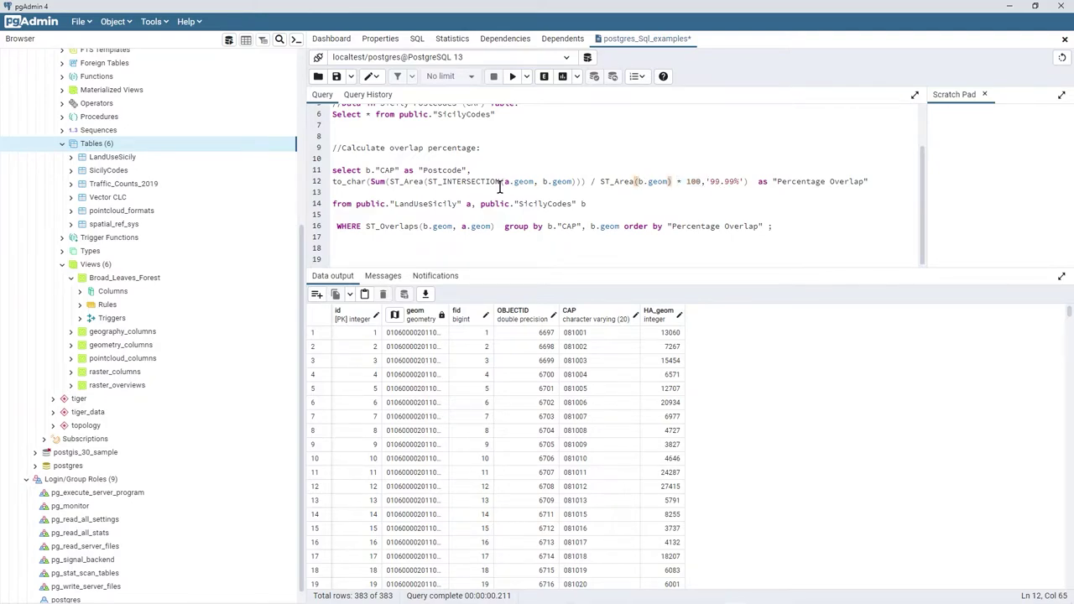
# Highlight the to_char function and its '99.99%' format string to review how the percentage is formatted.
pyautogui.moveTo(333, 181); pyautogui.dragTo(372, 181)
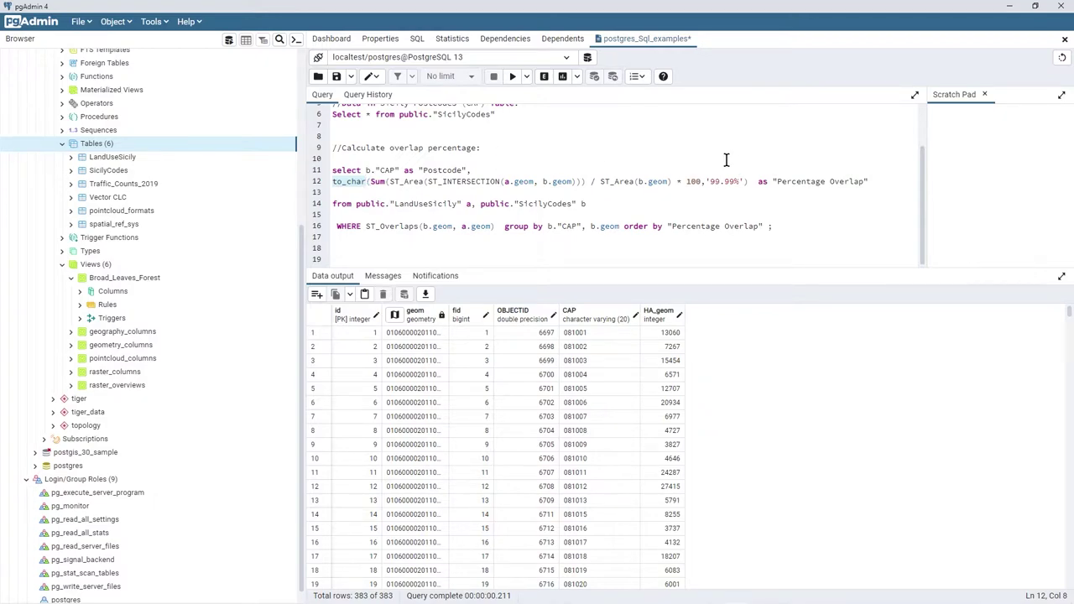
pyautogui.moveTo(708, 181); pyautogui.dragTo(739, 181)
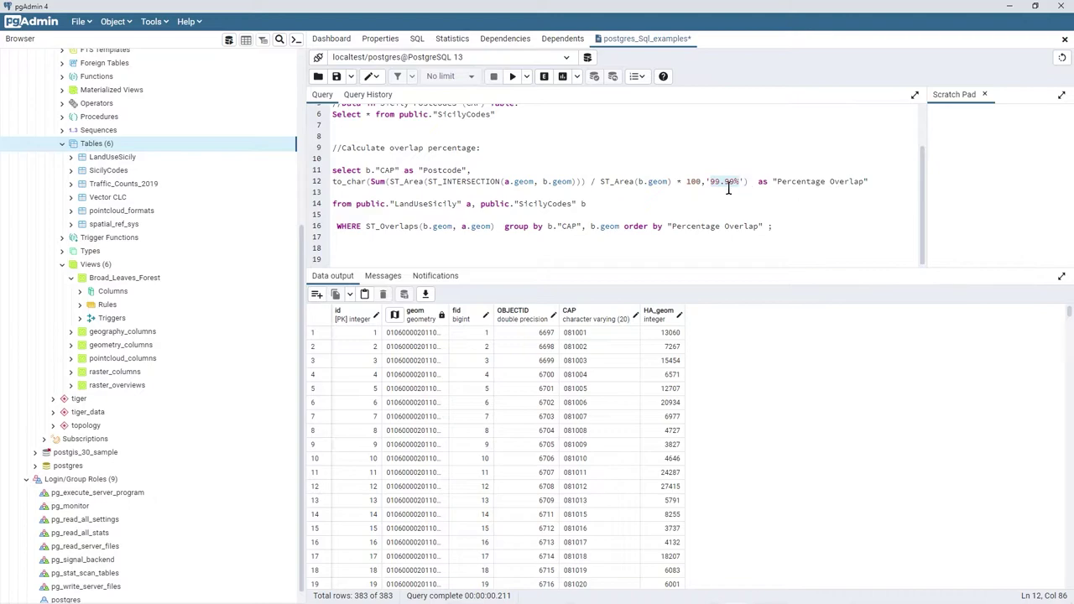
pyautogui.click(743, 181)
pyautogui.write(')')
# Highlight the ST_Overlaps(b.geom, a.geom) condition and compare it with the ST_INTERSECTION function in the calculation.
pyautogui.moveTo(495, 226); pyautogui.dragTo(363, 224)
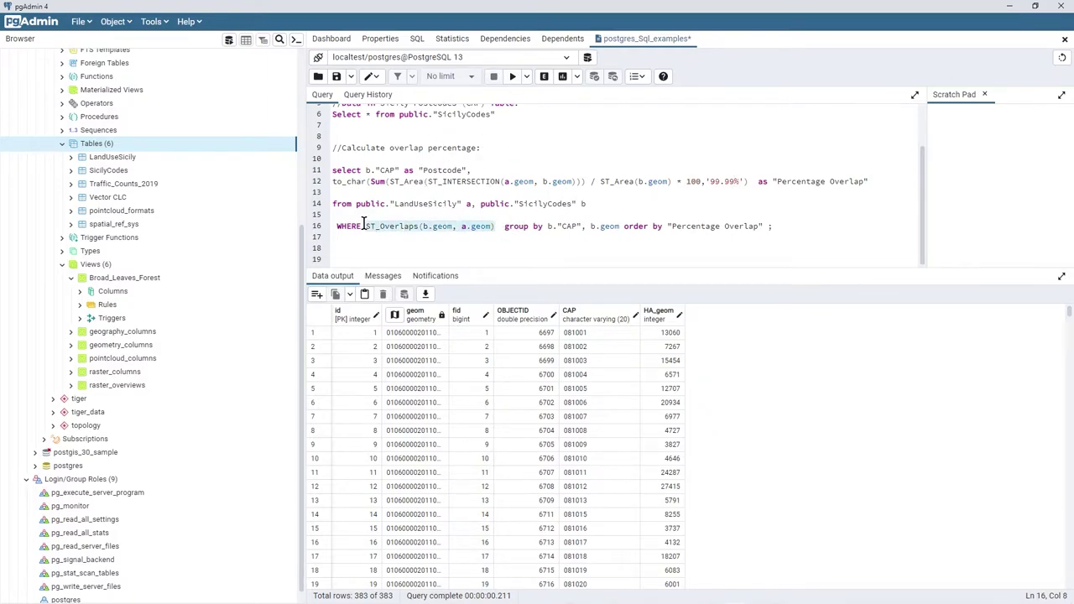
pyautogui.click(407, 225)
pyautogui.moveTo(438, 184); pyautogui.dragTo(509, 181)
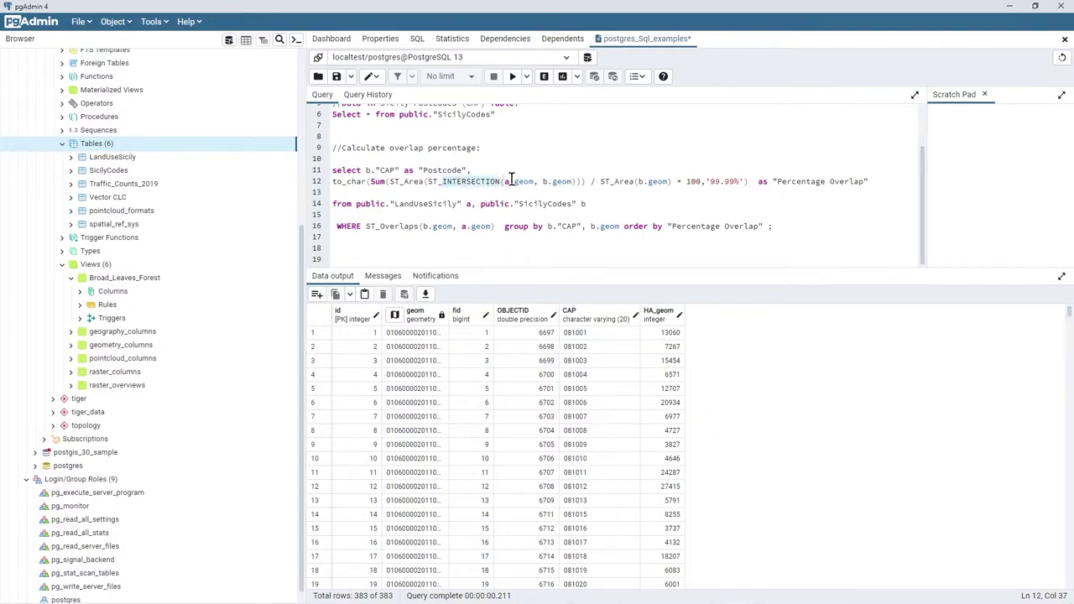
pyautogui.click(562, 183)
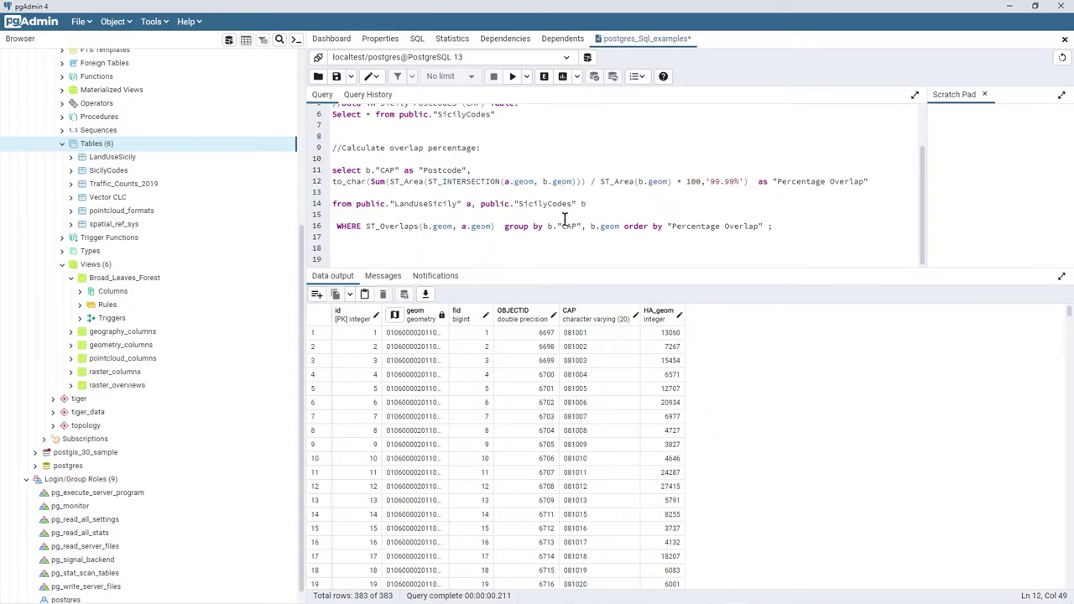
# Highlight the group by b."CAP" clause to review how the overlap results are grouped.
pyautogui.moveTo(583, 228); pyautogui.dragTo(503, 227)
pyautogui.click(577, 232)
pyautogui.moveTo(621, 220)
pyautogui.mouseDown()
pyautogui.moveTo(502, 220)
pyautogui.moveTo(620, 222)
pyautogui.mouseUp()
# Run the complete overlap percentage query on its own and browse the returned postcodes and percentages.
pyautogui.moveTo(622, 225); pyautogui.dragTo(335, 166)
pyautogui.click(744, 227)
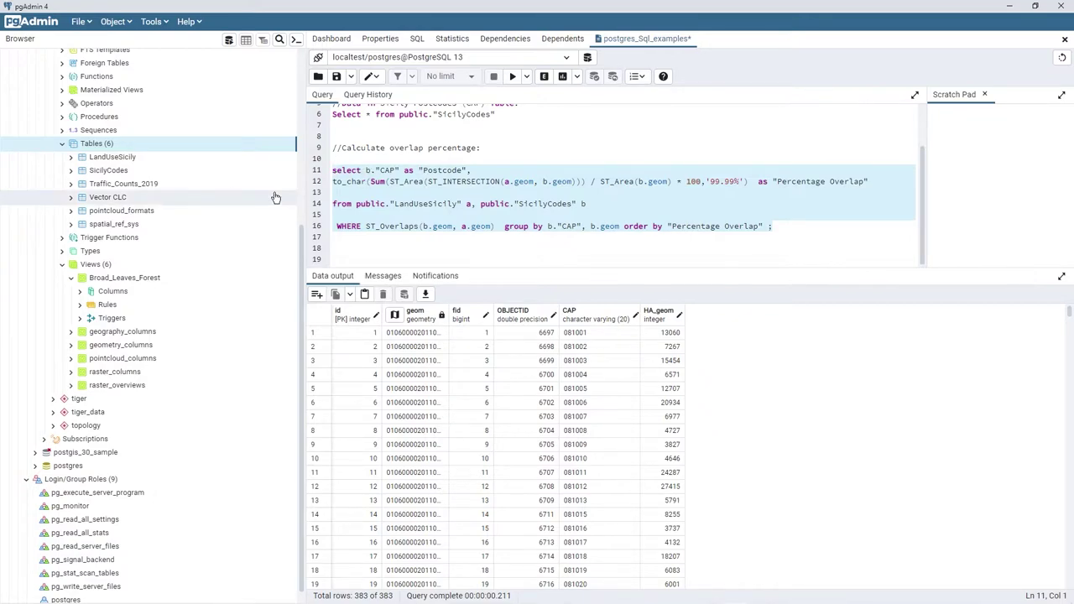
pyautogui.press('F5')
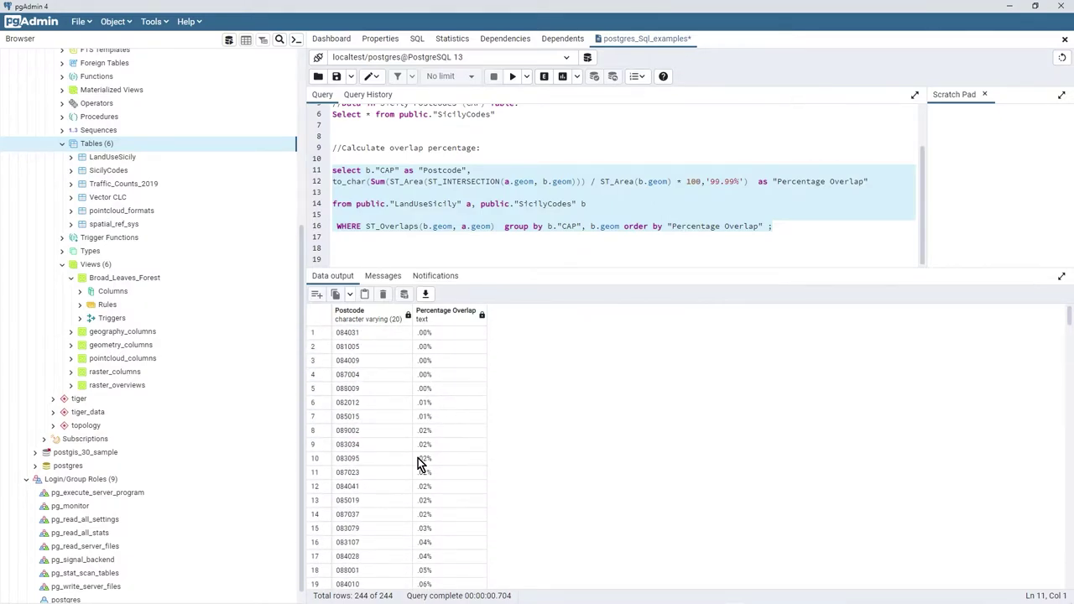
pyautogui.scroll(-5, 426, 473)
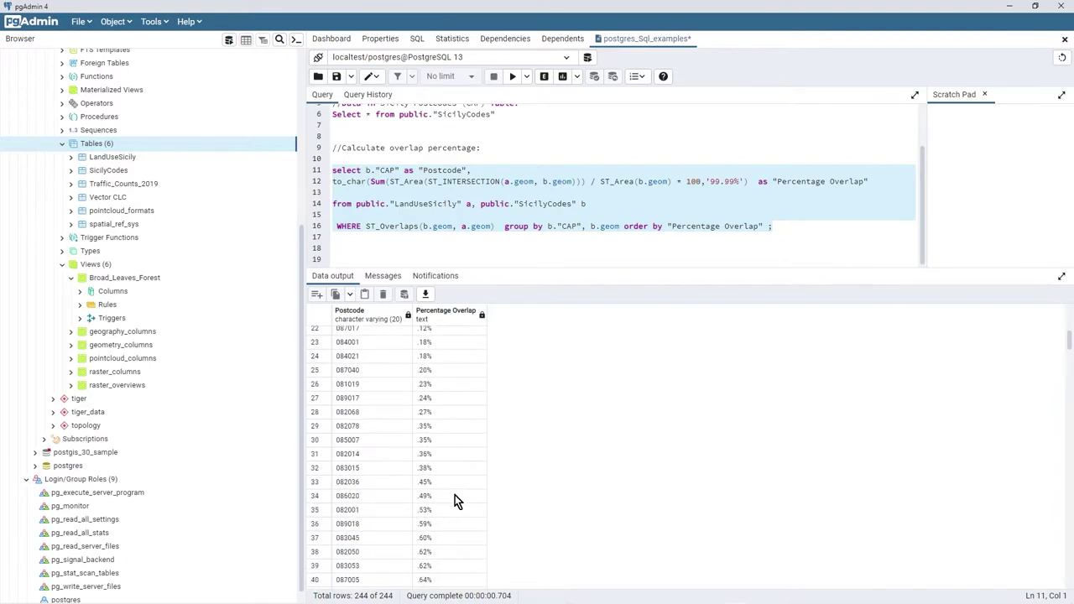
pyautogui.scroll(5, 445, 499)
pyautogui.scroll(-3, 443, 501)
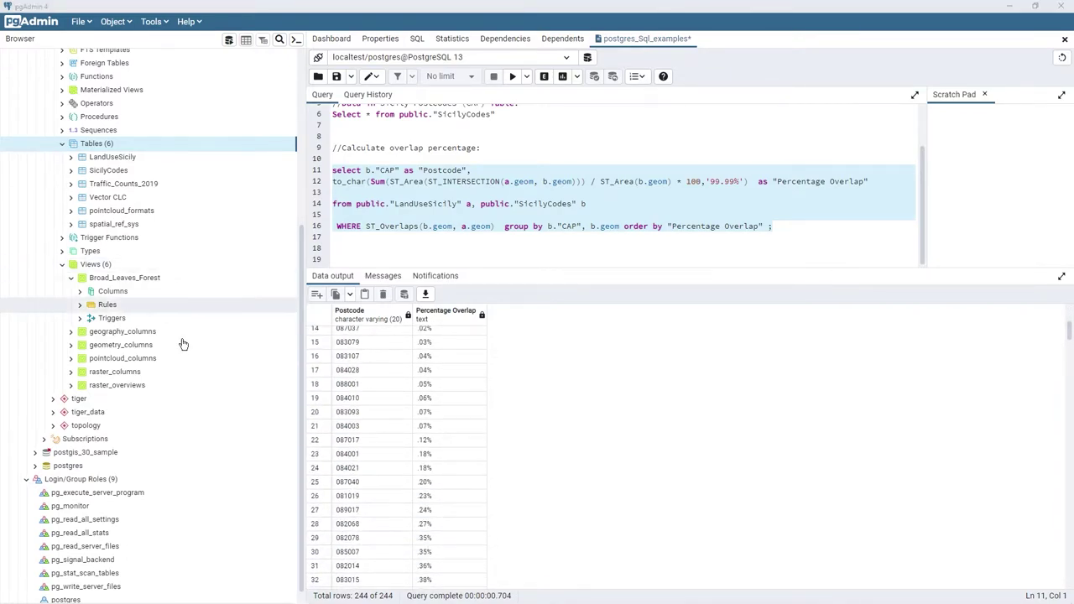
pyautogui.scroll(1, 375, 361)
pyautogui.scroll(2, 379, 360)
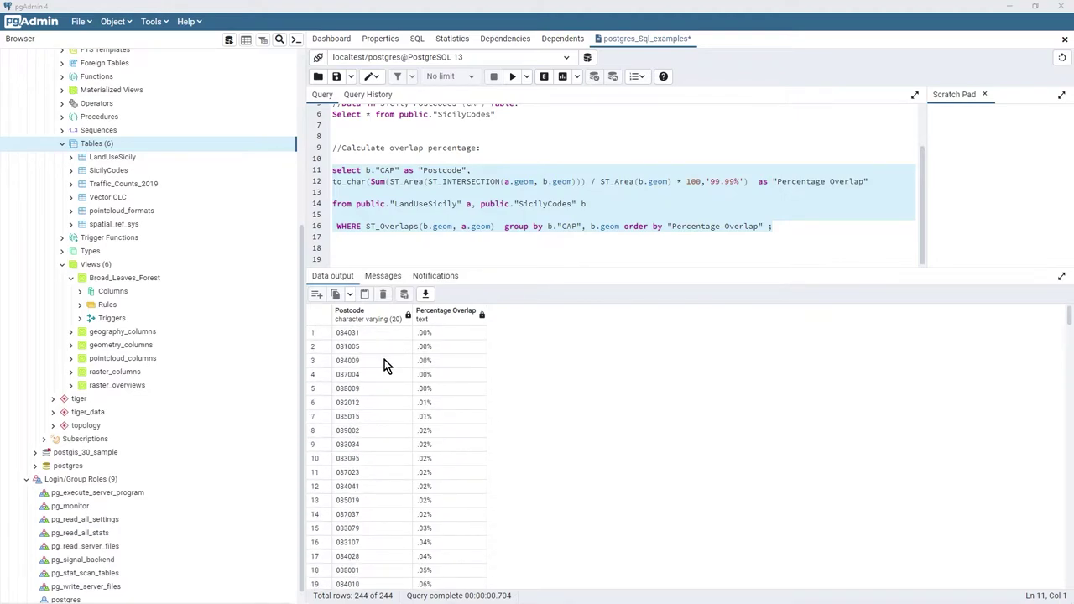
# Add desc to the "Percentage Overlap" ordering, rerun the overlap query, and select the first postcode in the results.
pyautogui.click(767, 226)
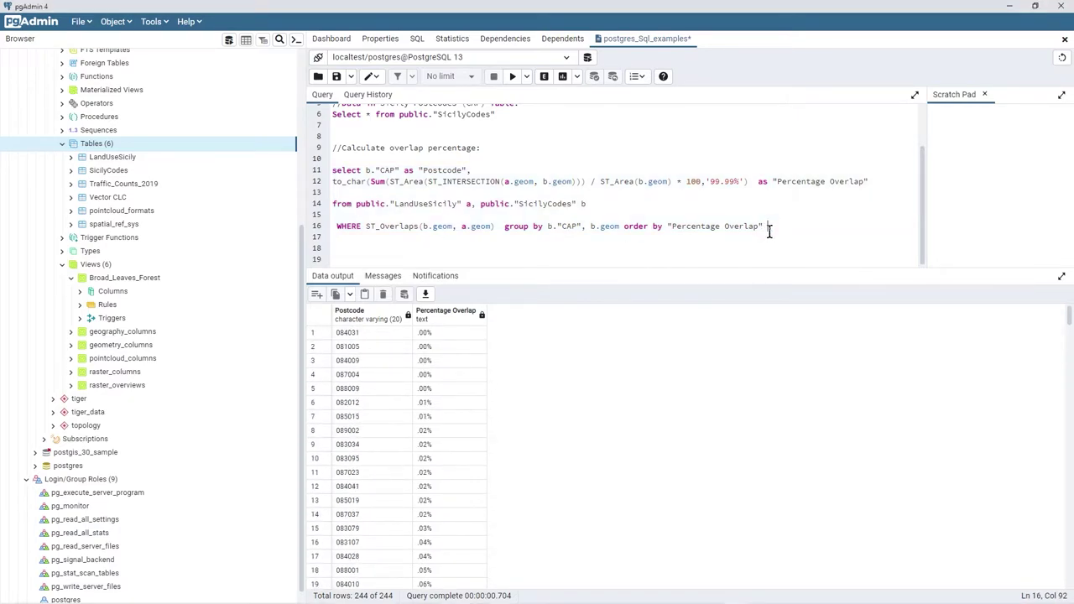
pyautogui.write('desc;')
pyautogui.moveTo(803, 226); pyautogui.dragTo(324, 174)
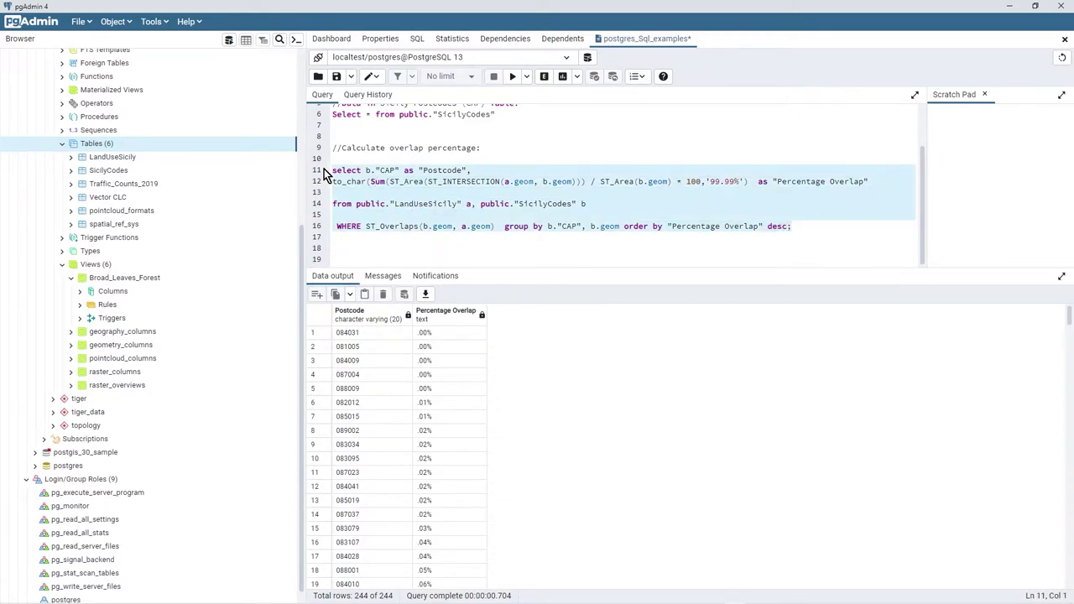
pyautogui.click(513, 76)
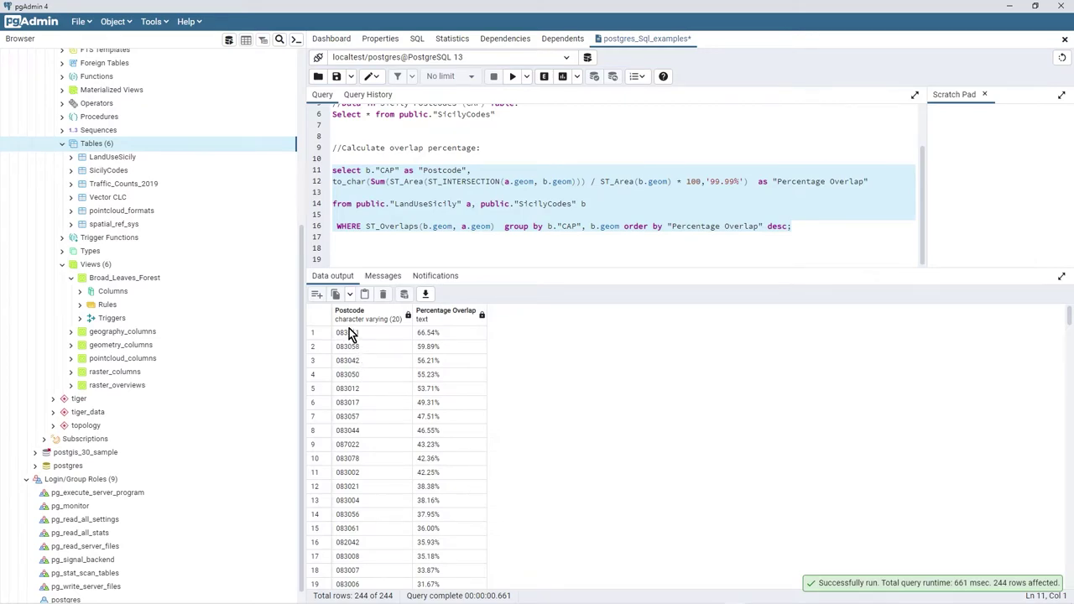
pyautogui.click(350, 334)
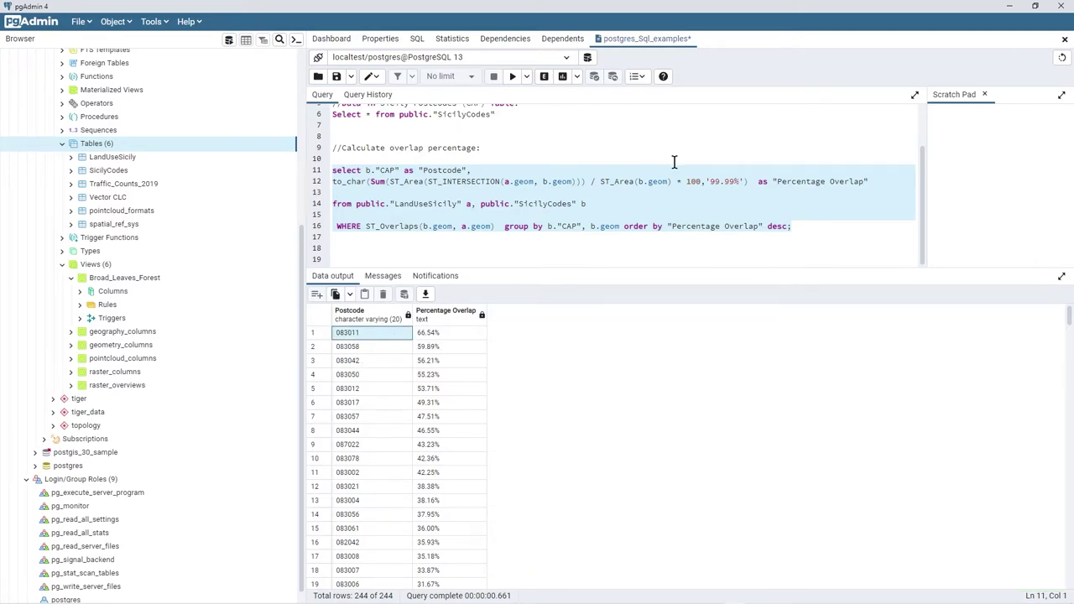
# Switch to QGIS and view the attribute table of the PG Sicily Land Use - 311 layer, then close it.
pyautogui.click(1009, 6)
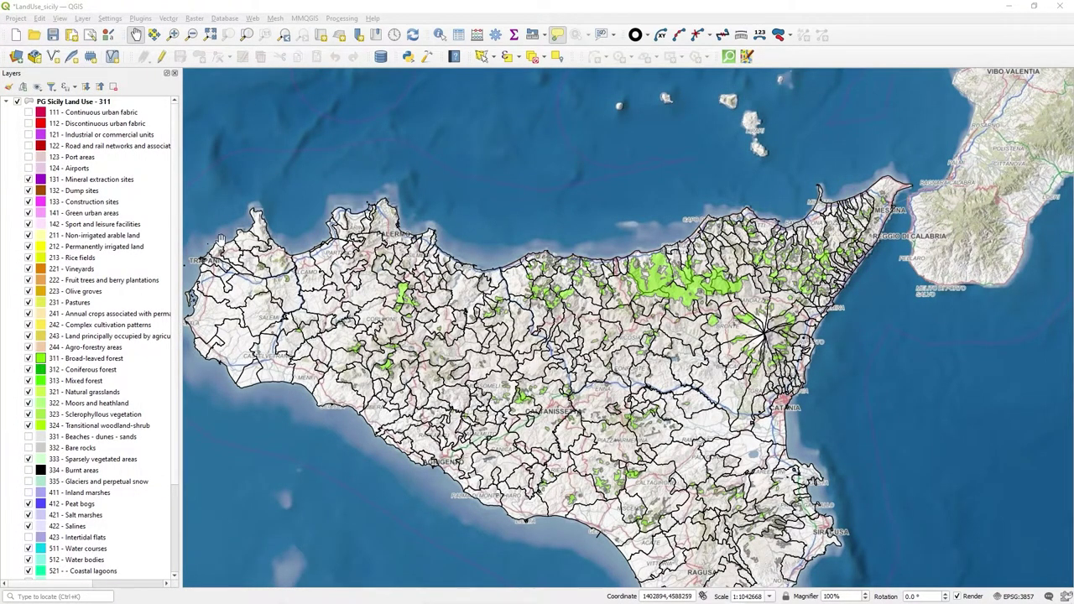
pyautogui.rightClick(97, 102)
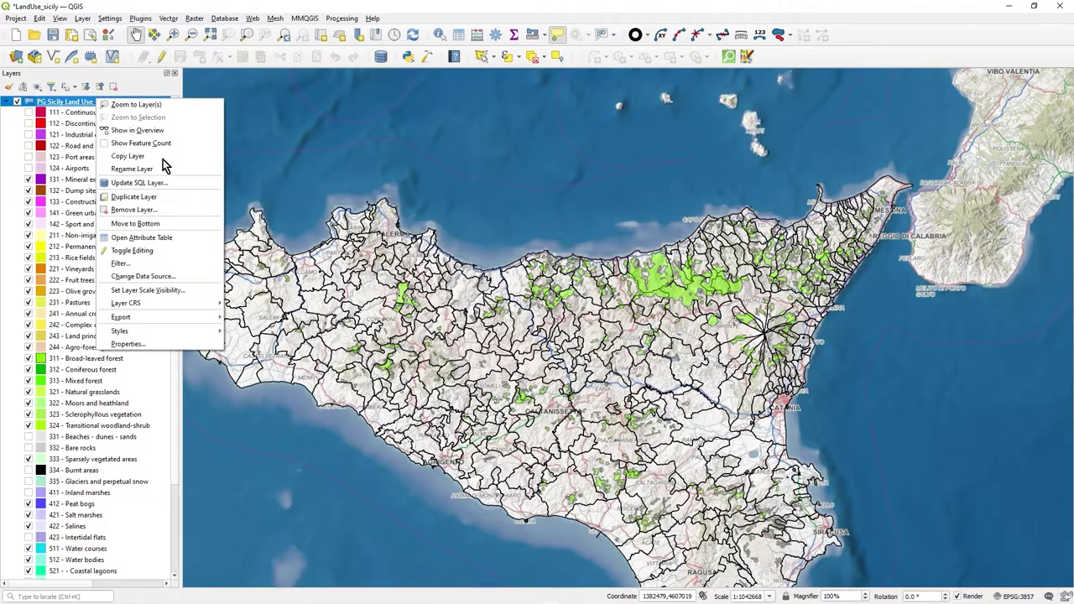
pyautogui.click(166, 237)
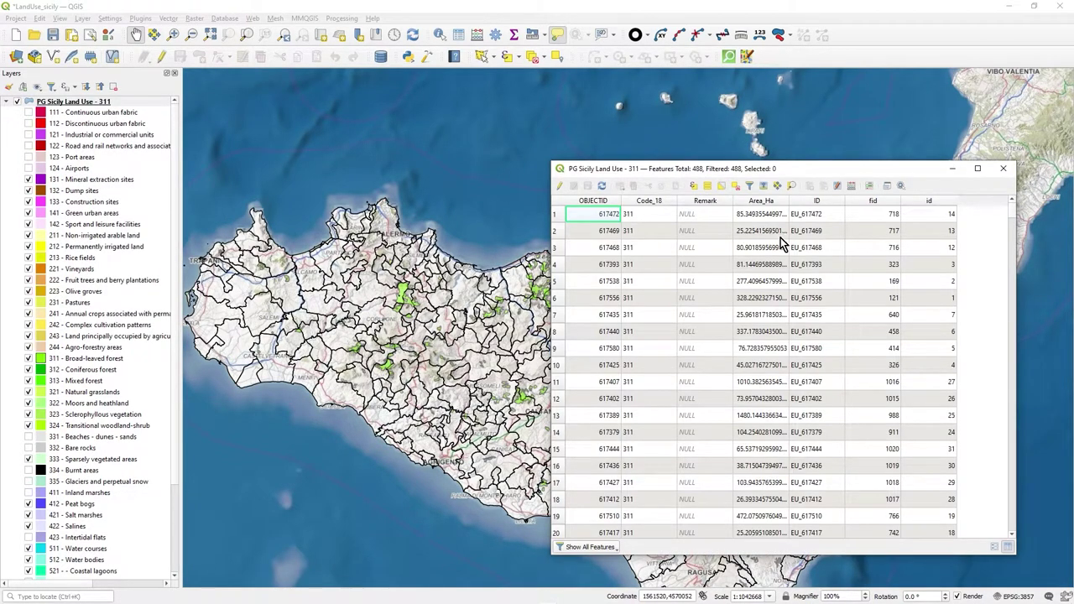
pyautogui.click(1003, 167)
# Collapse the land-use layer's legend and open the attribute table of the PG Sicily Postcodes (CAP) layer.
pyautogui.click(8, 101)
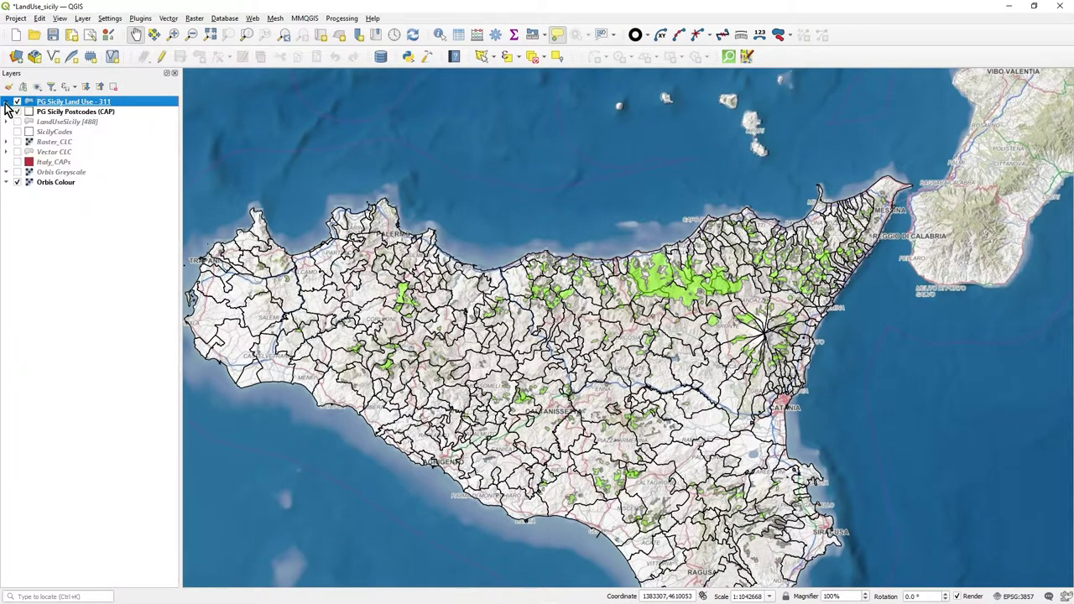
pyautogui.click(54, 114)
pyautogui.rightClick(52, 116)
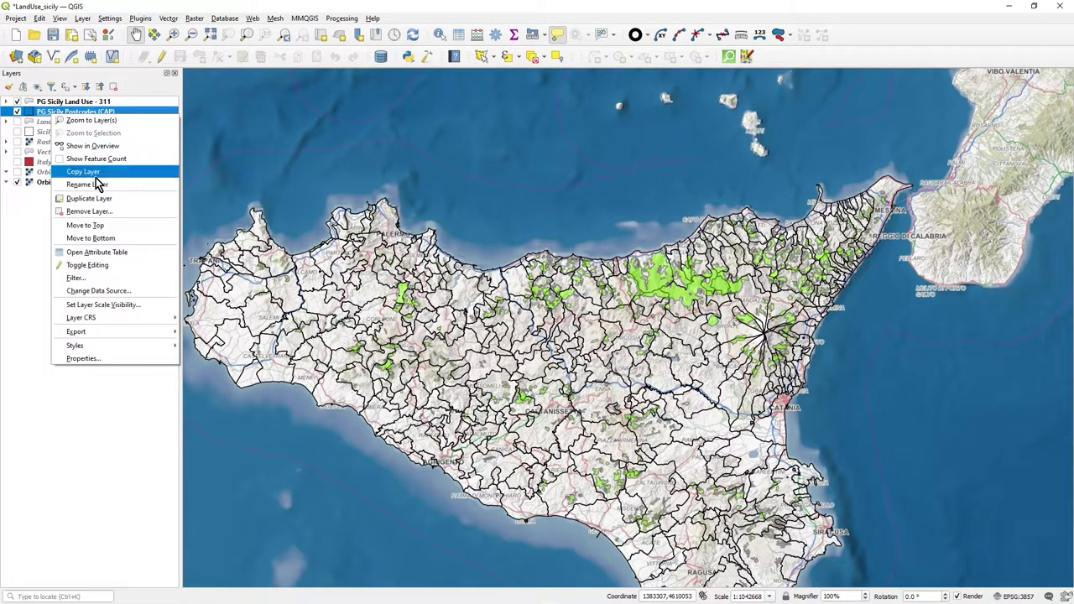
pyautogui.click(108, 251)
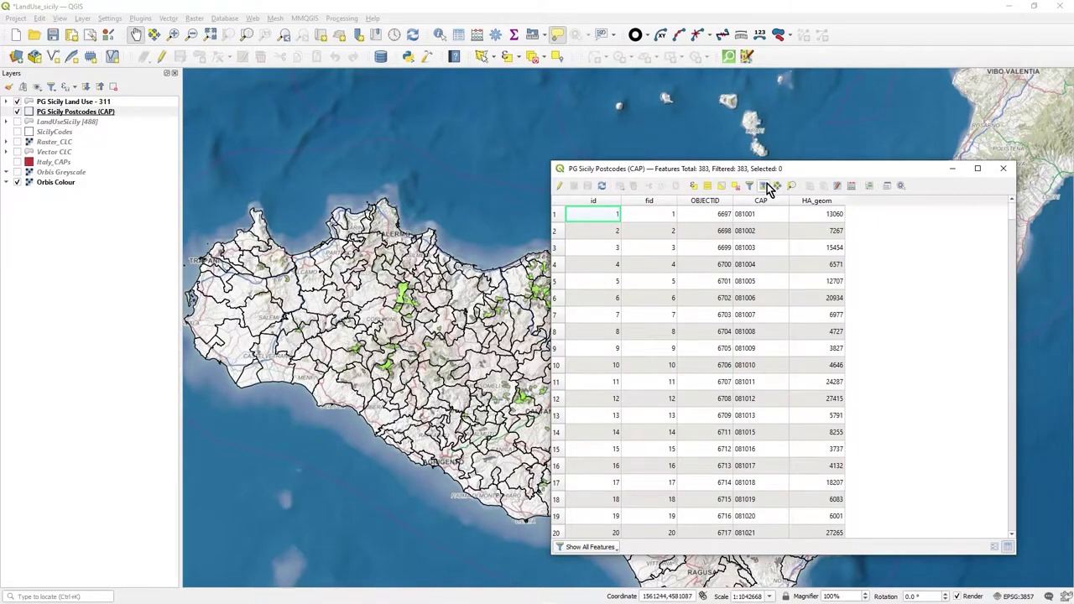
# Find the record with CAP 083011 in the postcodes attribute table and select its row.
pyautogui.scroll(-20, 770, 213)
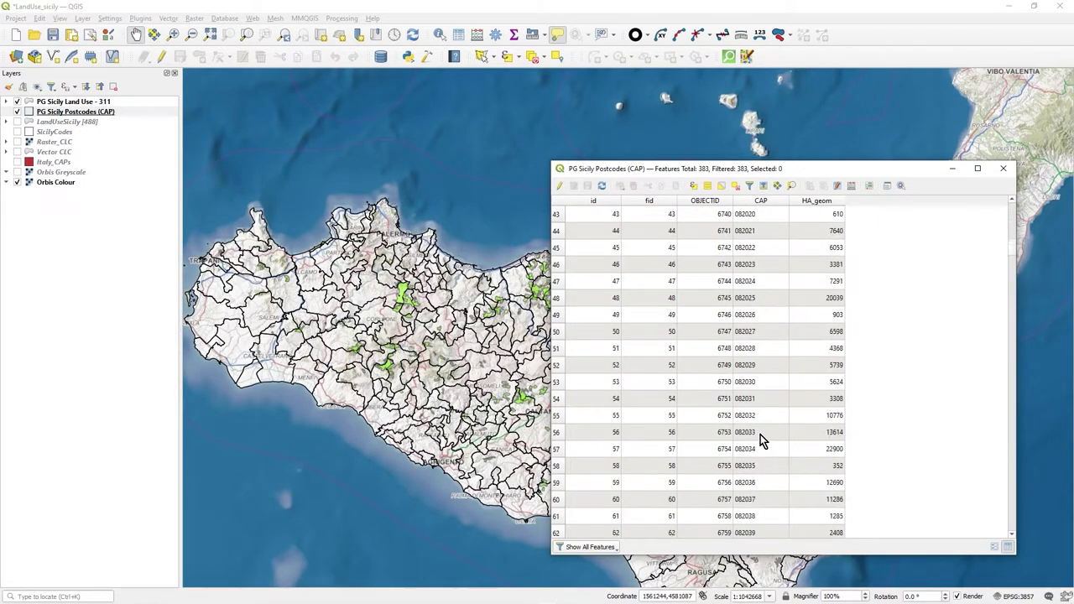
pyautogui.scroll(-3, 768, 416)
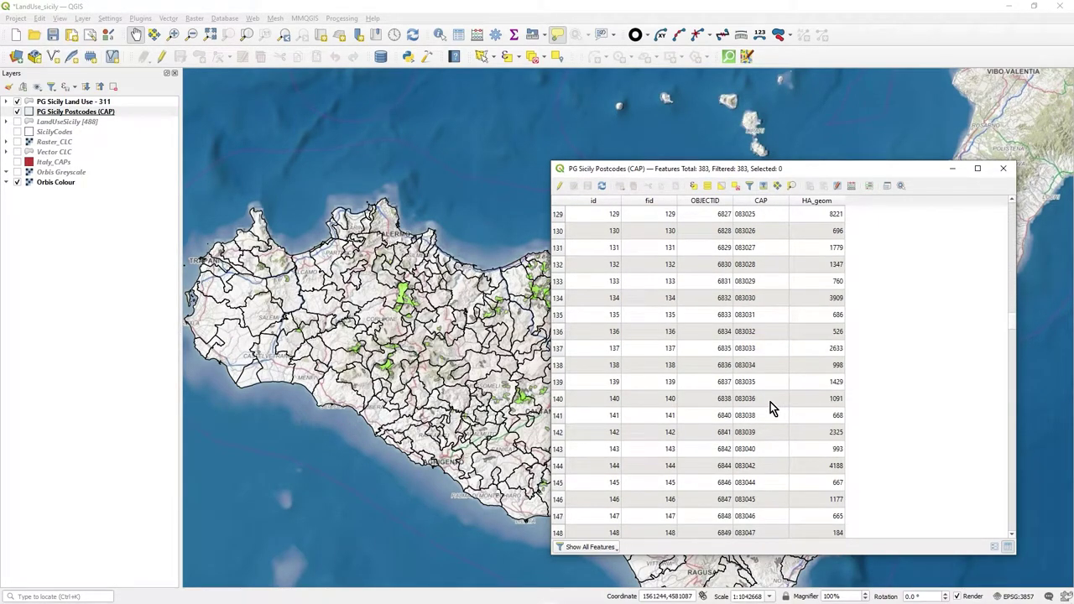
pyautogui.scroll(3, 765, 302)
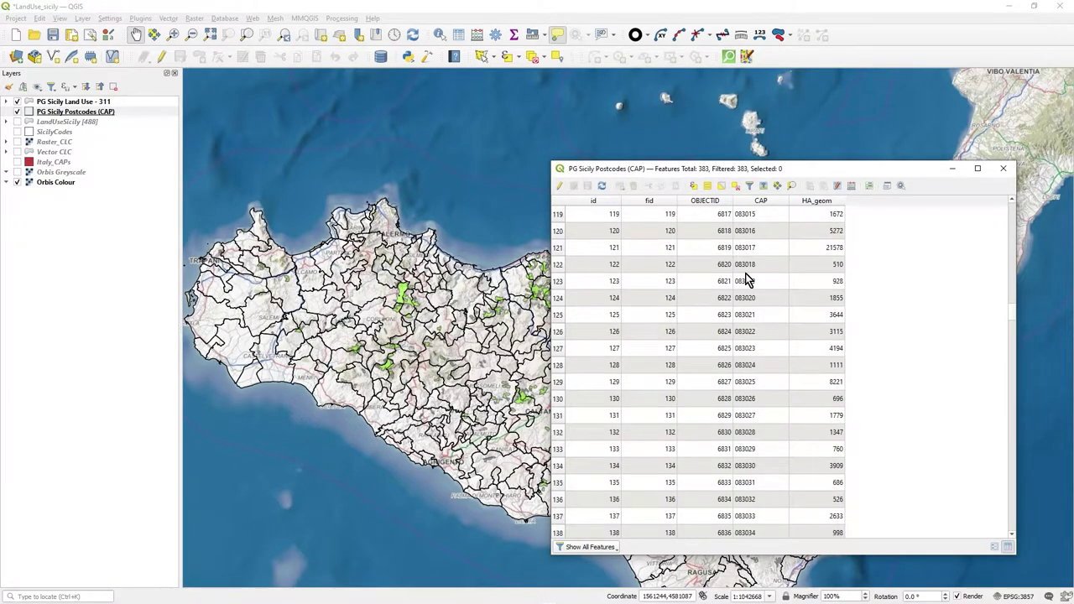
pyautogui.scroll(1, 748, 279)
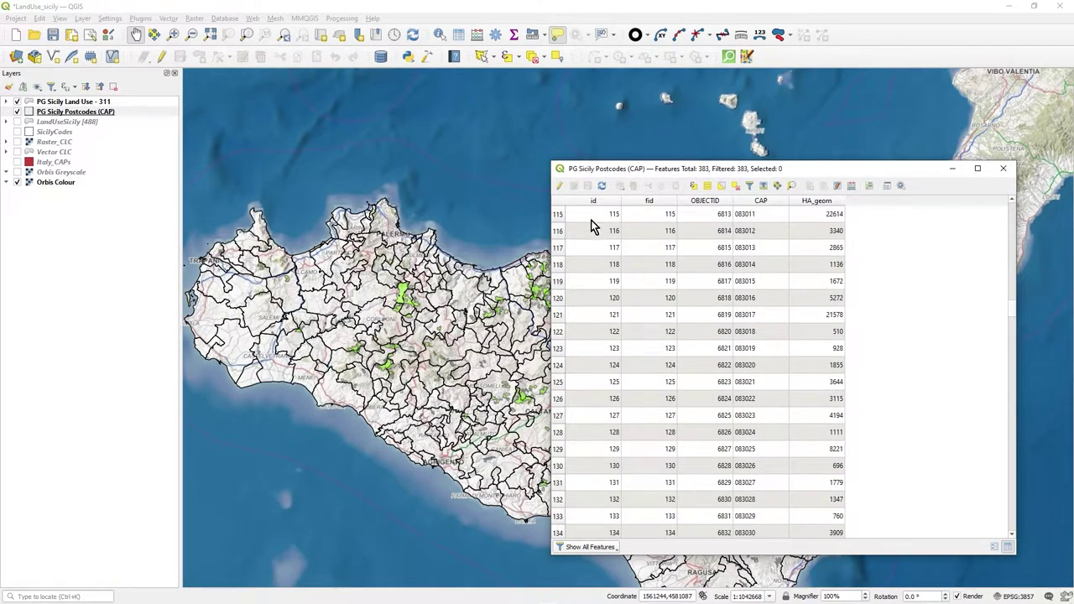
pyautogui.click(558, 215)
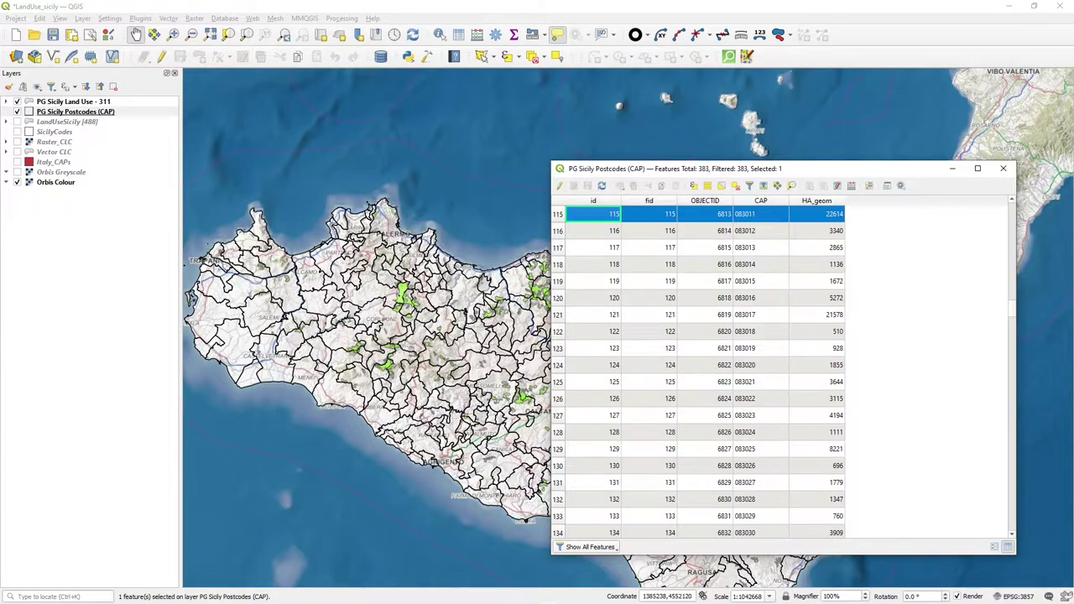
# Switch to pgAdmin to recheck the top postcode in the overlap results, and return to QGIS.
pyautogui.hotkey('alt', 'Tab')
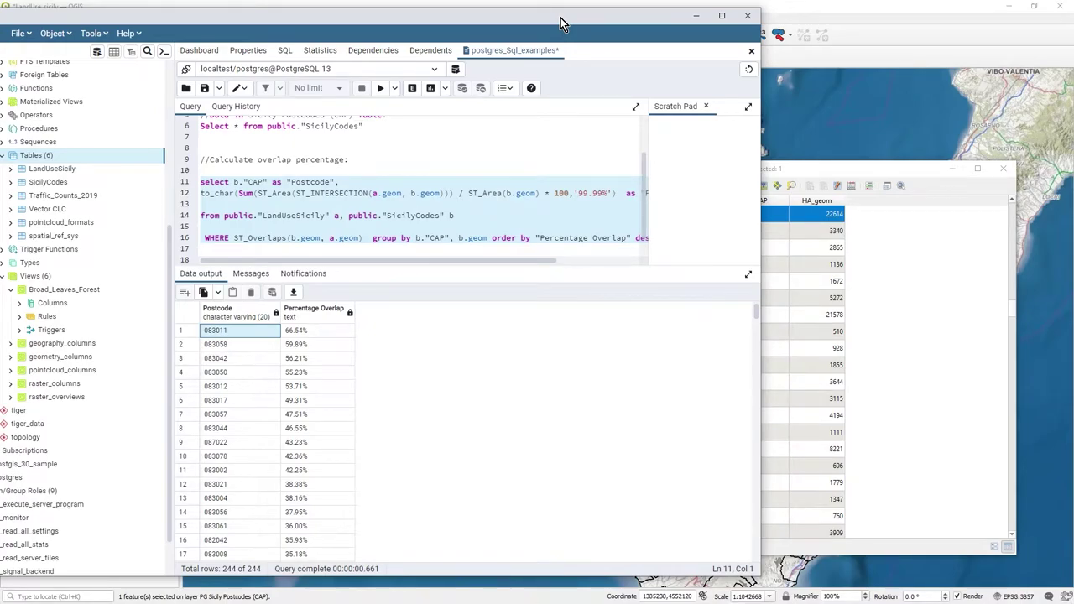
pyautogui.moveTo(561, 22); pyautogui.dragTo(491, 12)
pyautogui.hotkey('alt', 'Tab')
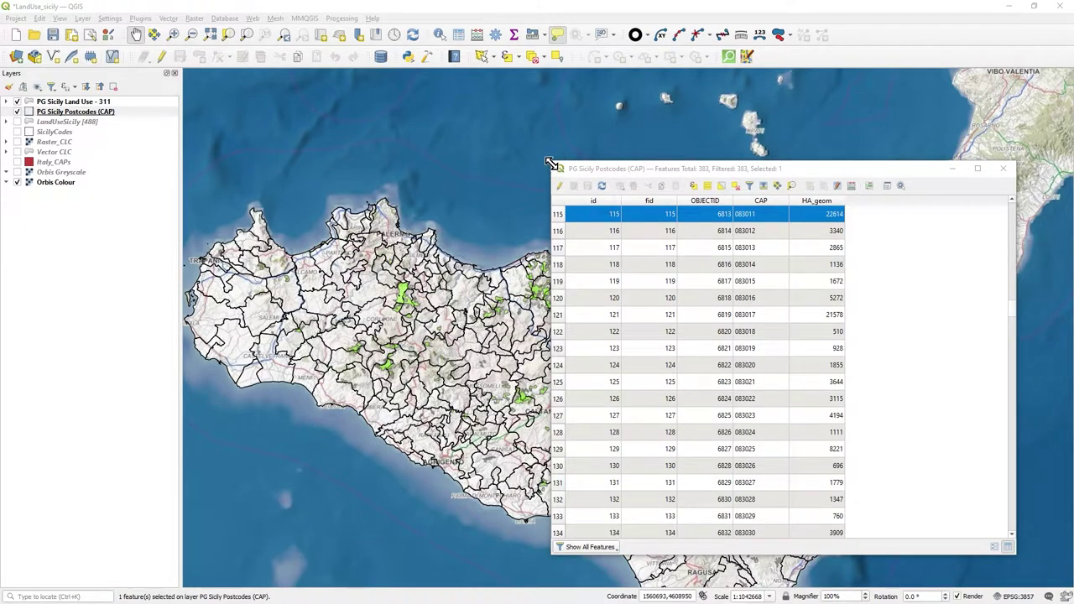
# Shrink the postcodes attribute table window and zoom the map to the selected postcode 083011.
pyautogui.moveTo(553, 171); pyautogui.dragTo(684, 224)
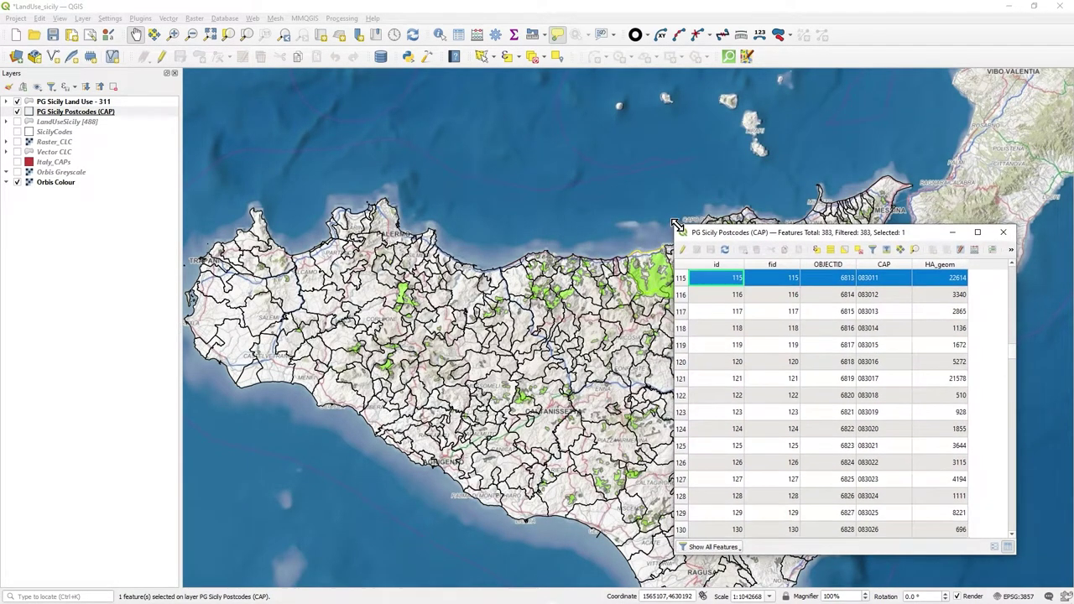
pyautogui.click(914, 250)
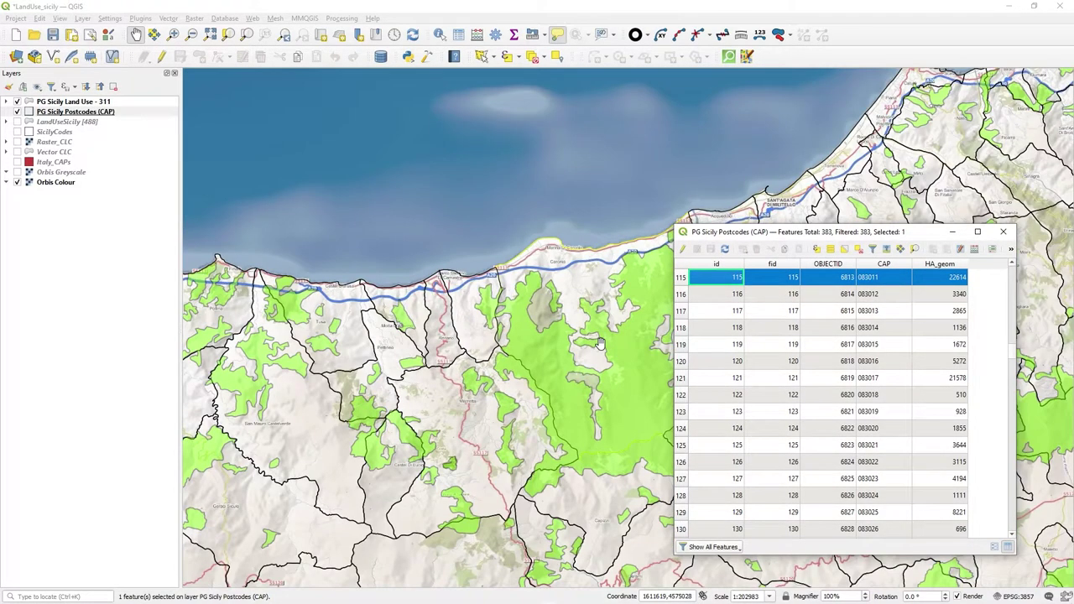
# Identify the selected postcode 083011's polygon on the map without the attribute table open, and compare it with the top overlap result in pgAdmin.
pyautogui.click(1003, 232)
pyautogui.moveTo(729, 353); pyautogui.dragTo(640, 241)
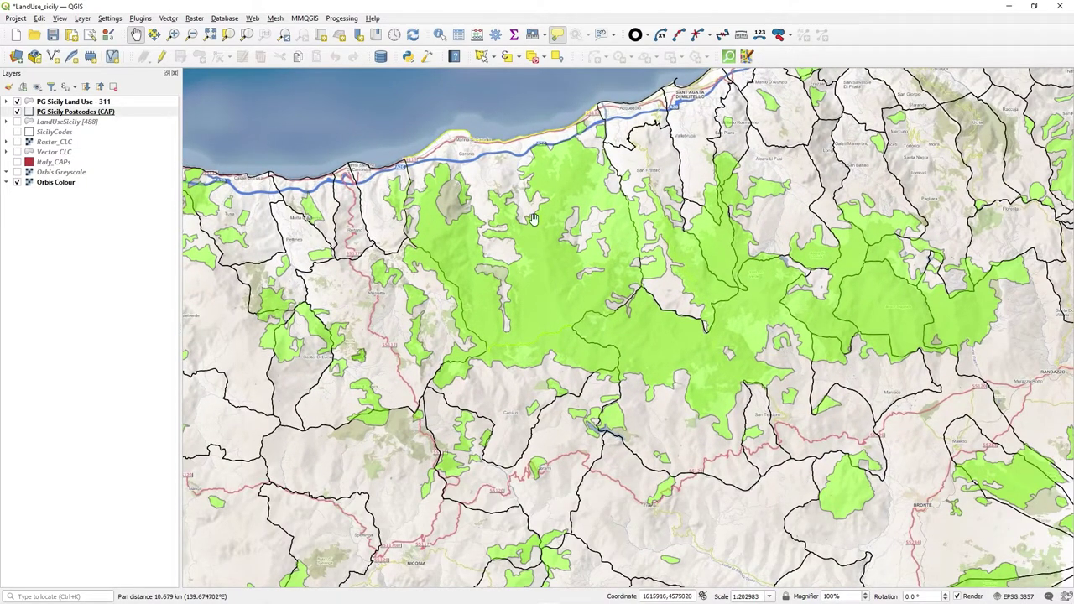
pyautogui.click(89, 111)
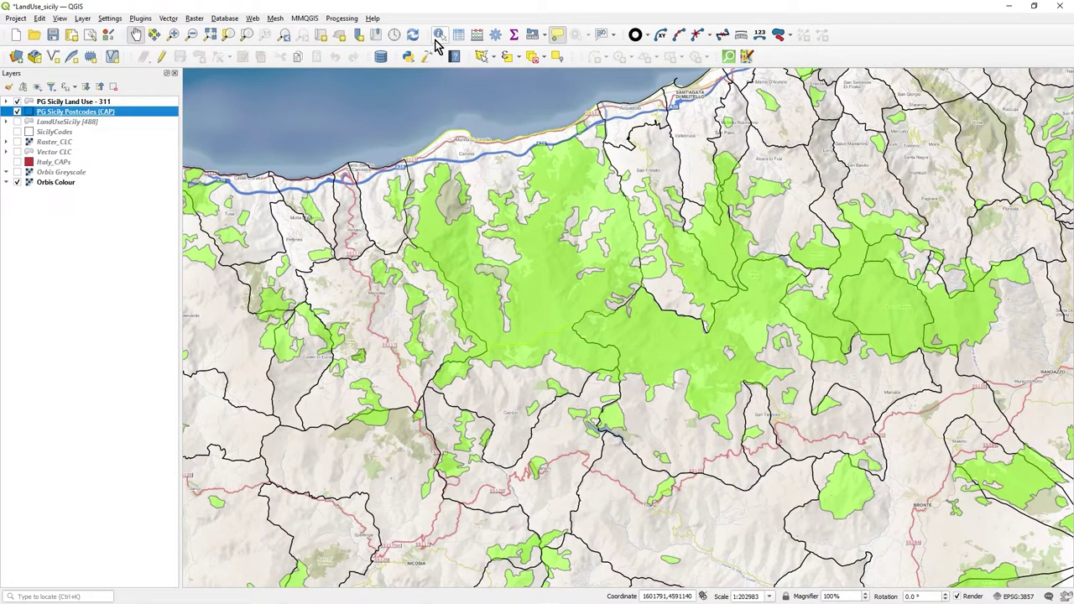
pyautogui.click(439, 35)
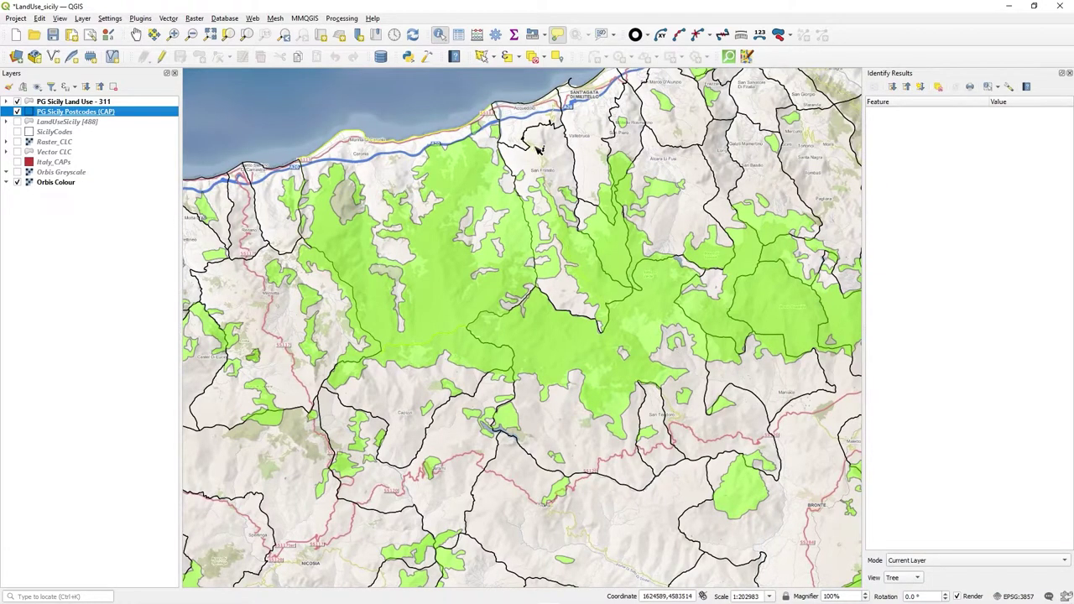
pyautogui.click(393, 178)
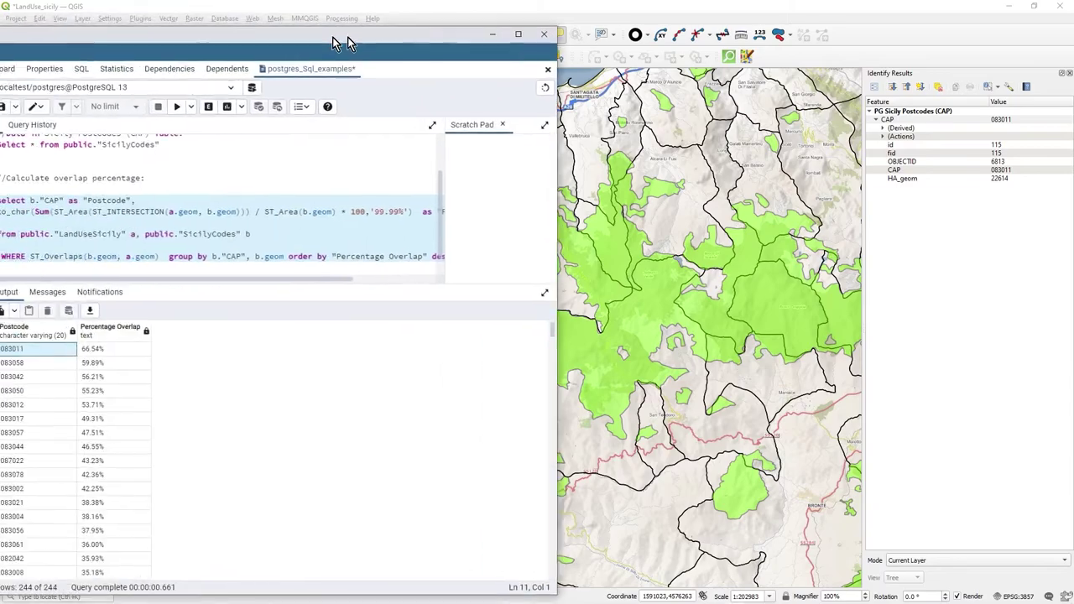
pyautogui.moveTo(336, 41); pyautogui.dragTo(644, 35)
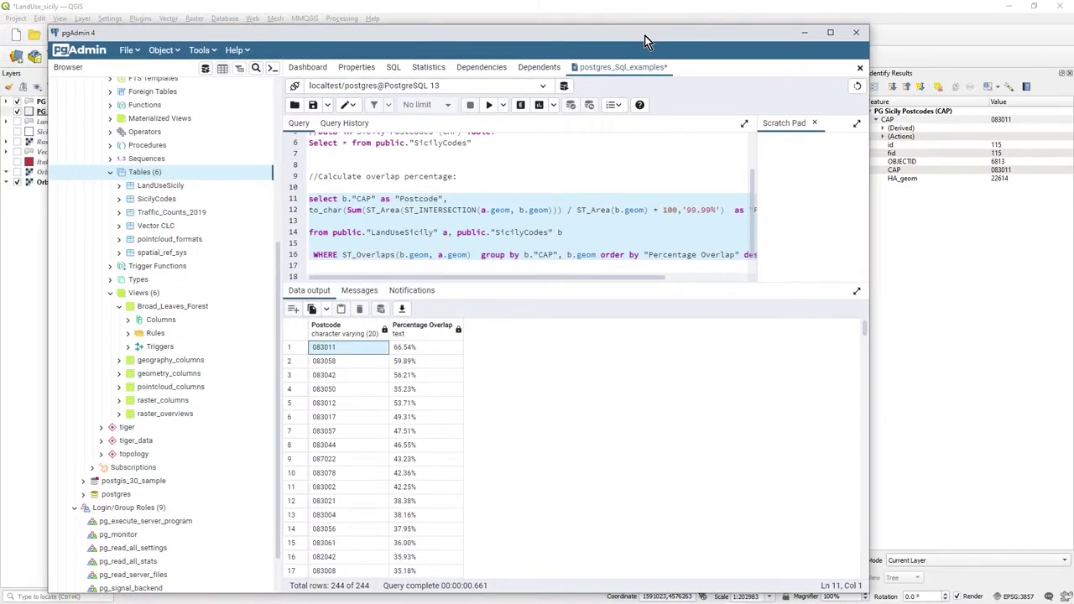
pyautogui.hotkey('alt', 'Tab')
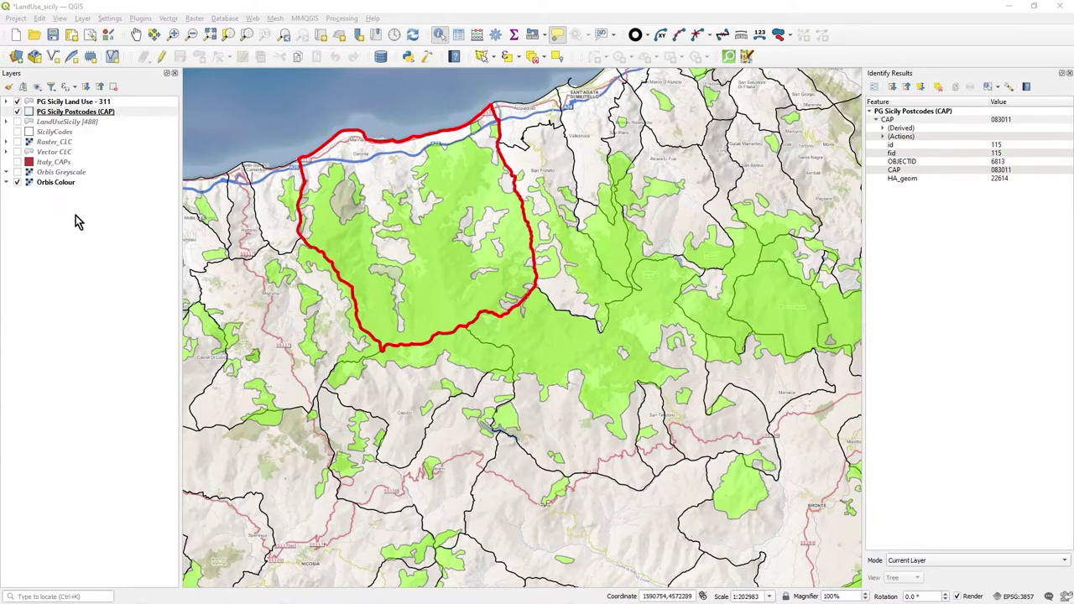
# Switch to pgAdmin, remove desc from the overlap query's order by clause, and rerun the query to list the lowest percentages first.
pyautogui.hotkey('alt', 'Tab')
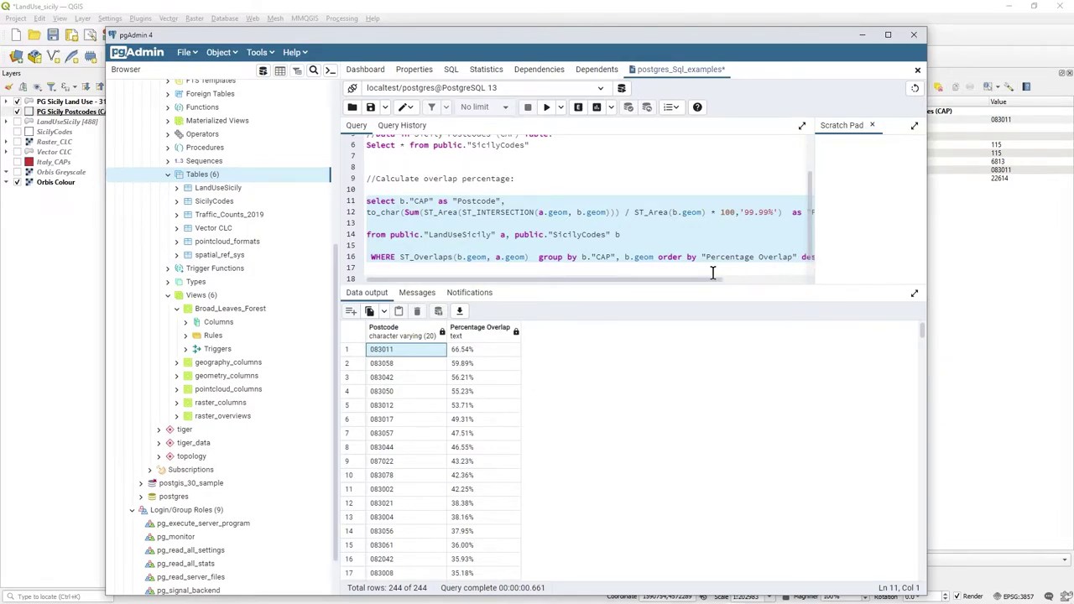
pyautogui.hscroll(2, 709, 281)
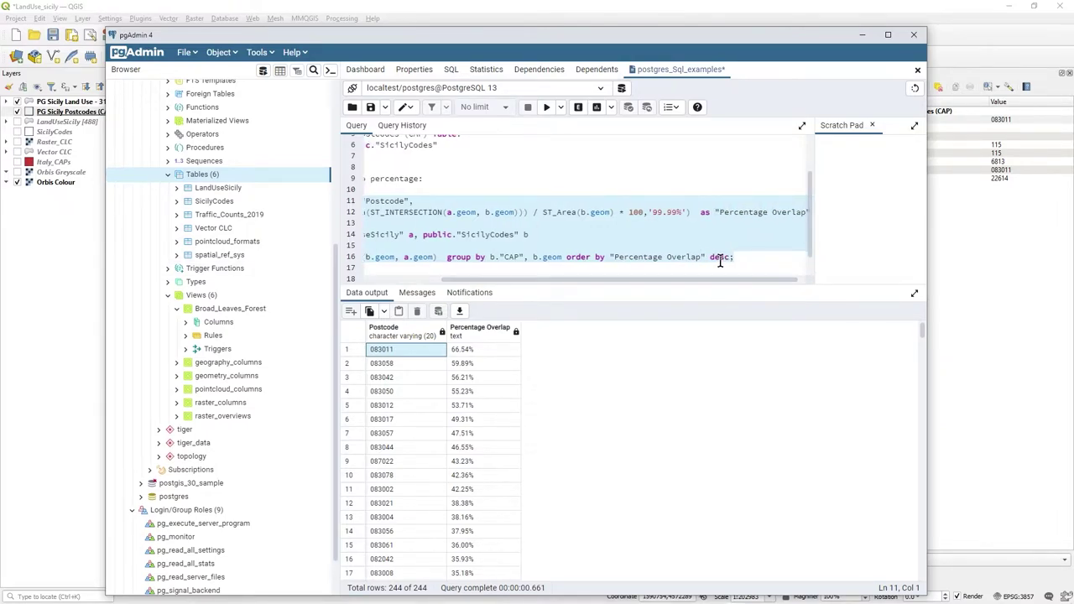
pyautogui.click(719, 261)
pyautogui.press('BackSpace')
pyautogui.press('BackSpace')
pyautogui.press('BackSpace')
pyautogui.press('BackSpace')
pyautogui.press('BackSpace')
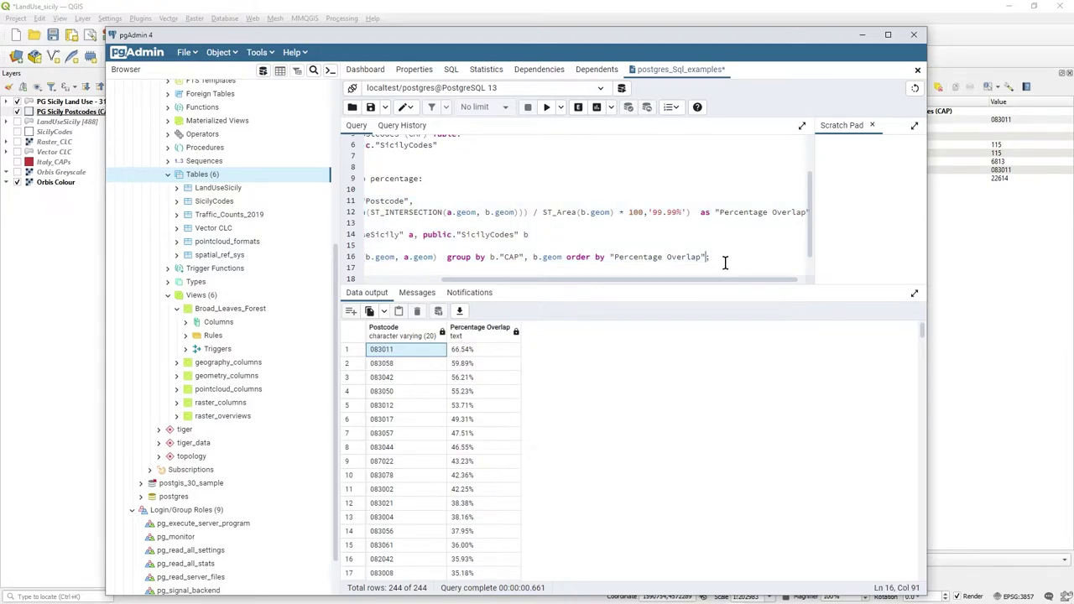
pyautogui.hscroll(-2, 714, 285)
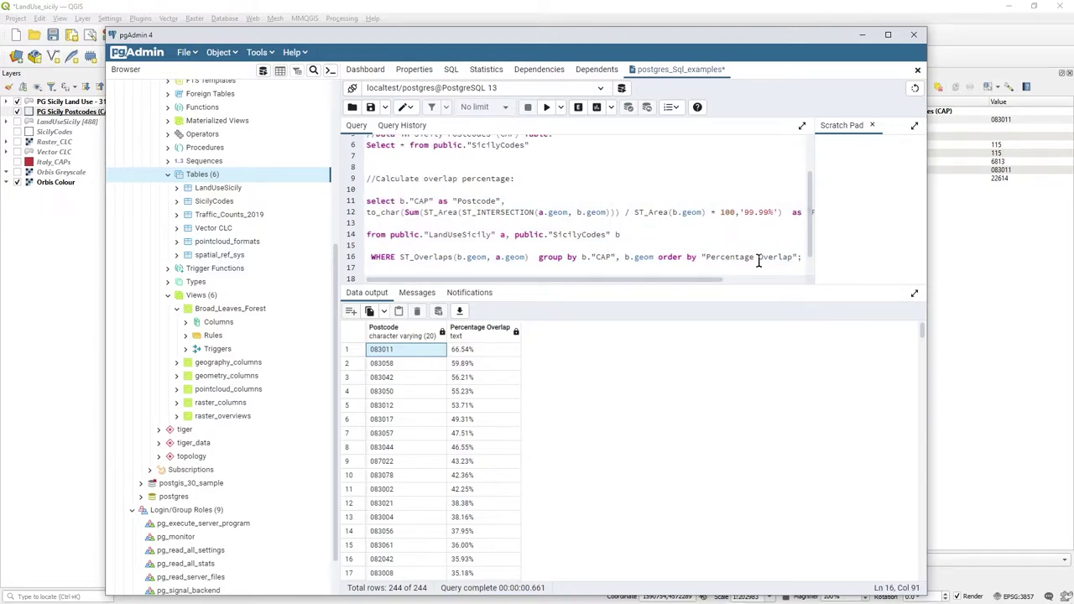
pyautogui.moveTo(802, 256); pyautogui.dragTo(367, 201)
pyautogui.press('F5')
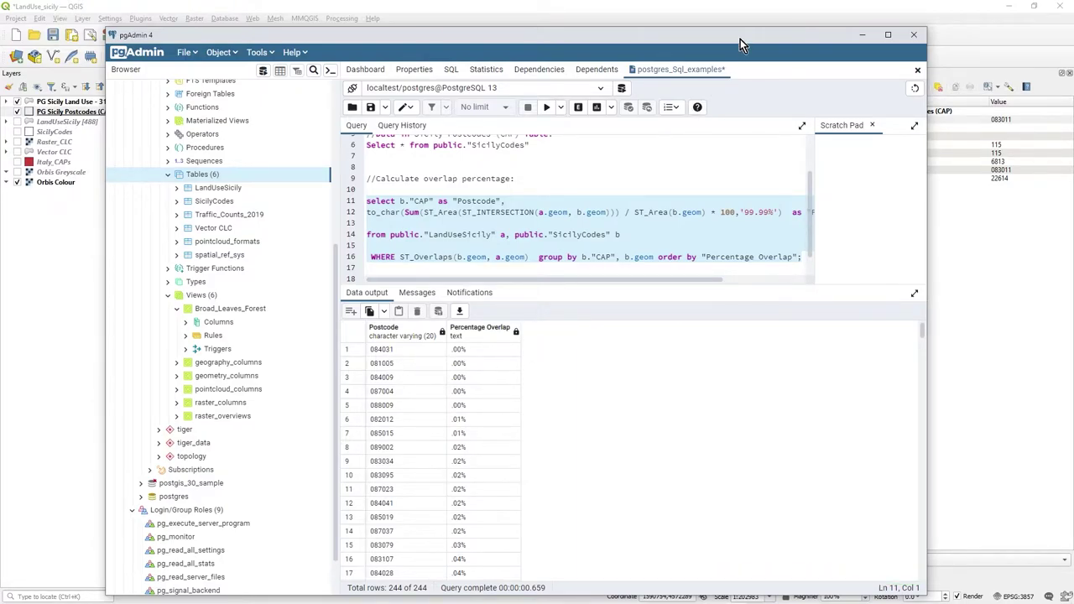
# Switch to QGIS and open the attribute table of the PG Sicily Postcodes (CAP) layer.
pyautogui.click(862, 34)
pyautogui.moveTo(696, 592)
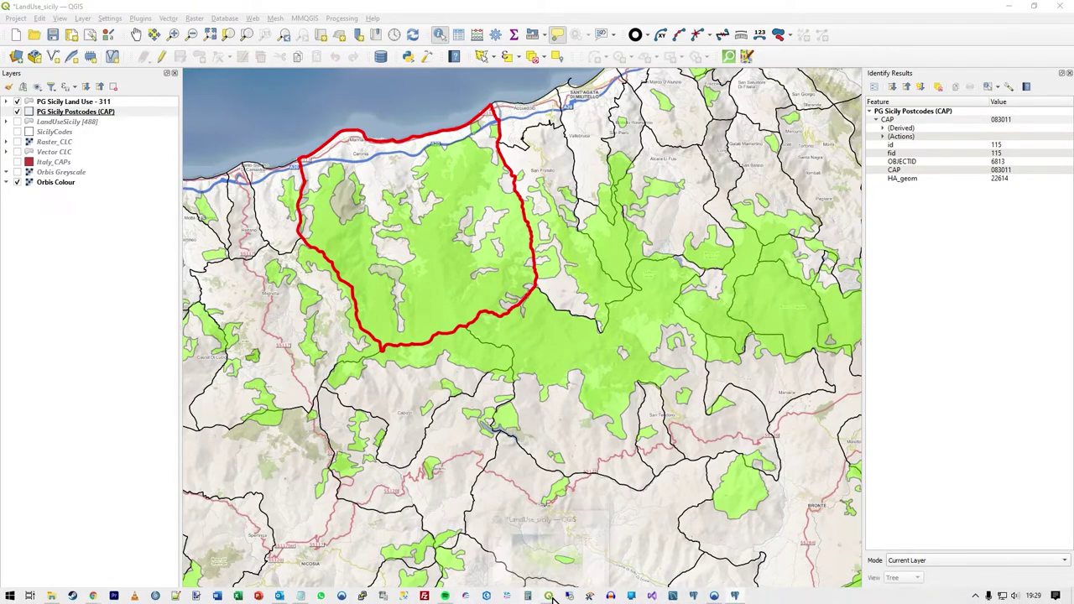
pyautogui.rightClick(69, 112)
pyautogui.click(130, 255)
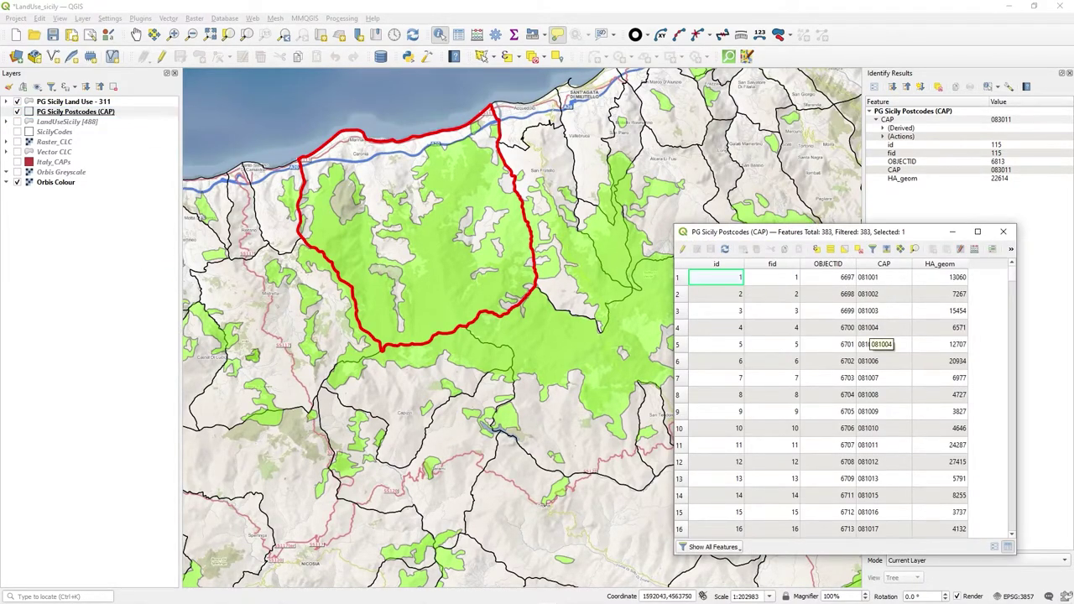
# Switch to pgAdmin to recheck the lowest-ranked postcode in the overlap results, and return to QGIS.
pyautogui.hotkey('alt', 'Tab')
pyautogui.moveTo(566, 54); pyautogui.dragTo(592, 50)
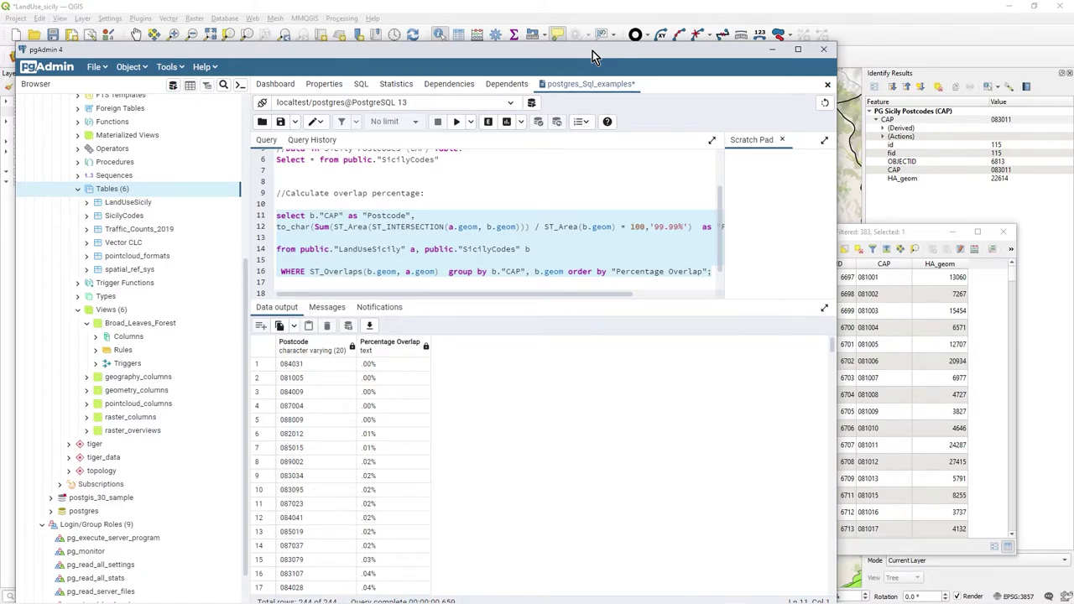
pyautogui.moveTo(592, 50); pyautogui.dragTo(565, 45)
pyautogui.hotkey('alt', 'Tab')
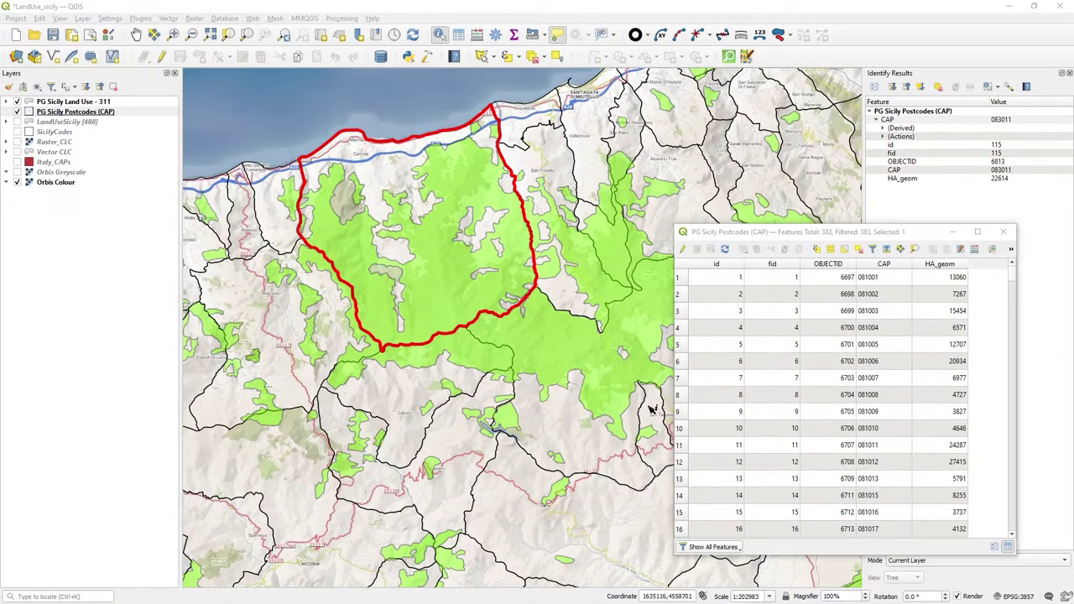
# Find the record with CAP 084031 in the postcodes attribute table and select its row.
pyautogui.scroll(-12, 876, 332)
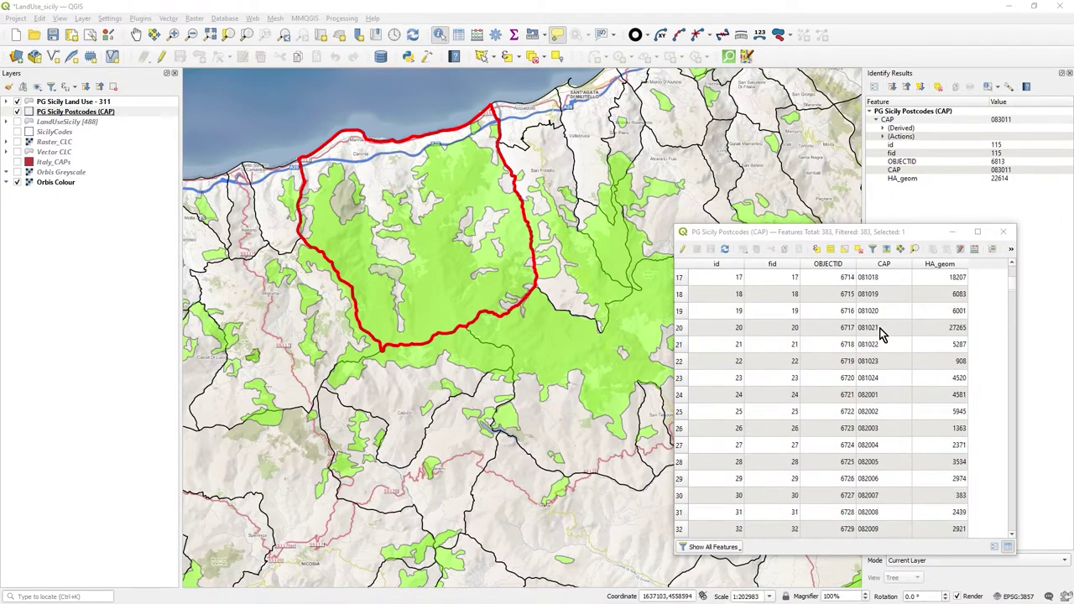
pyautogui.moveTo(1011, 307); pyautogui.dragTo(1015, 414)
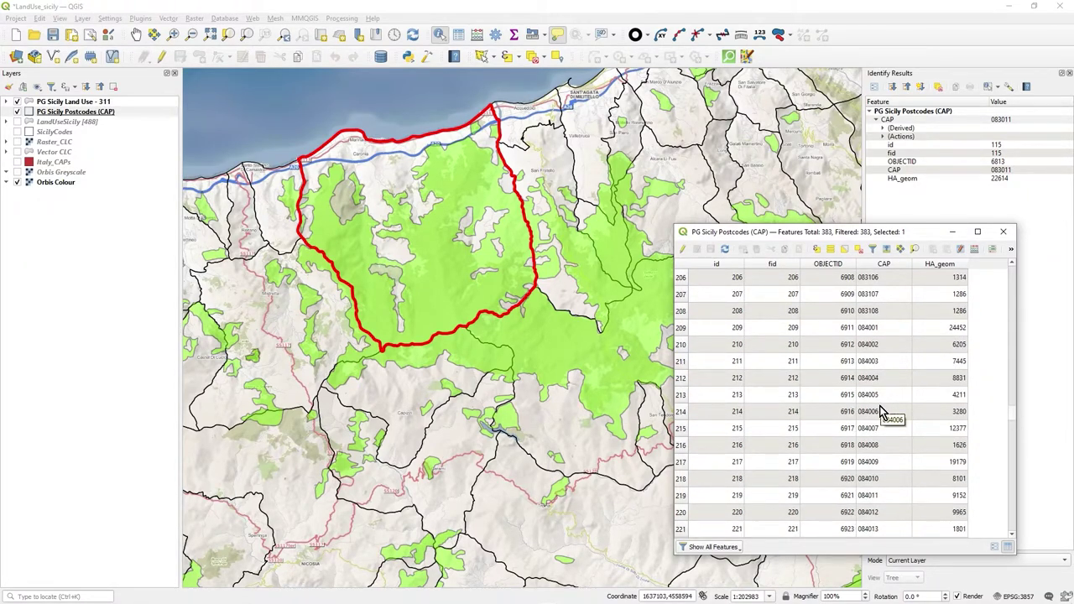
pyautogui.scroll(-9, 877, 455)
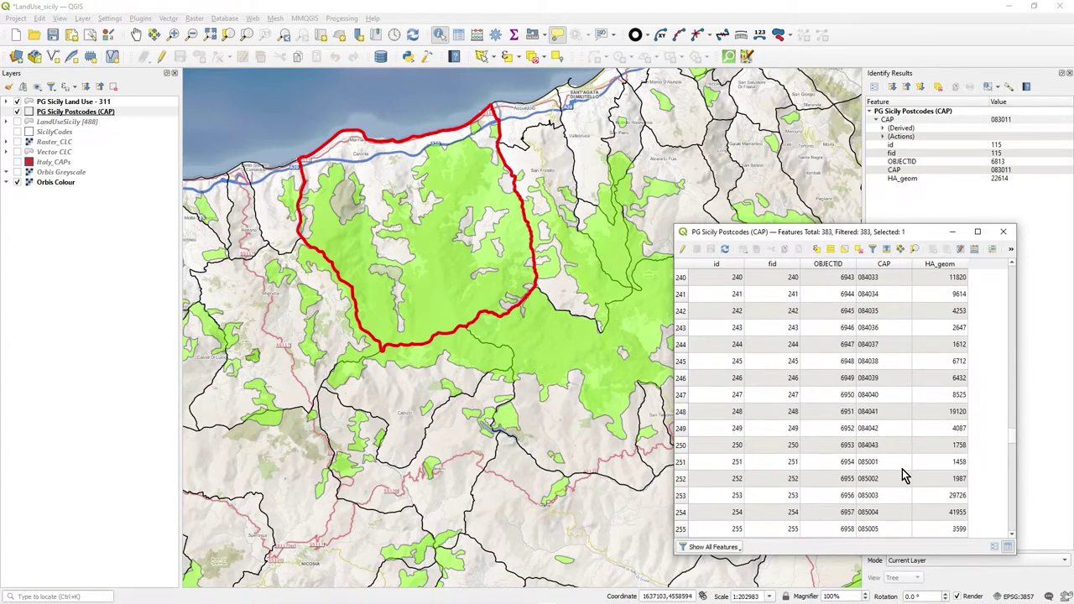
pyautogui.click(684, 344)
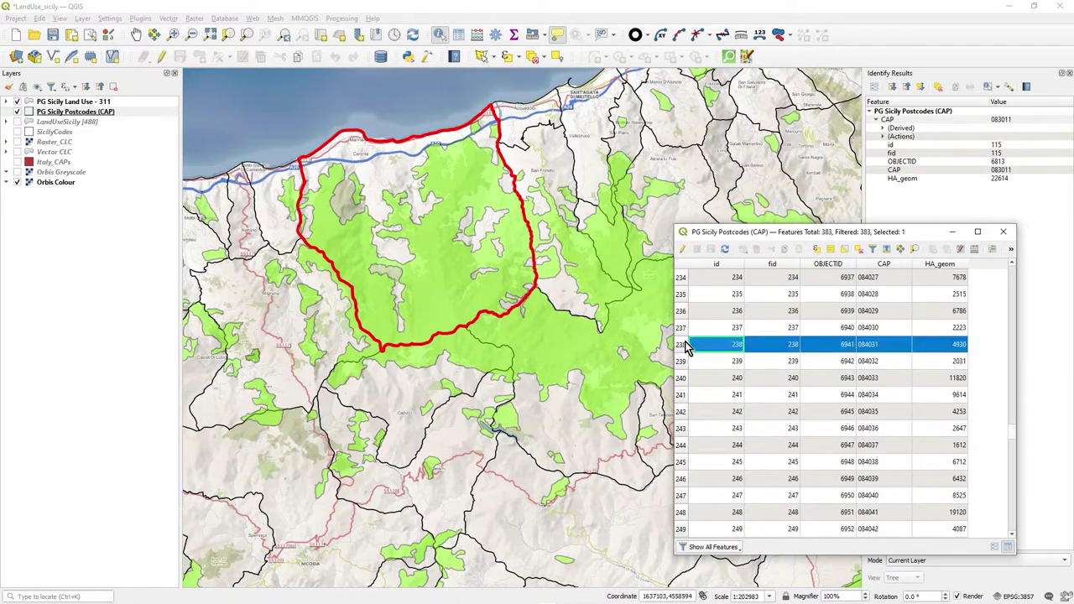
# Zoom the map to the selected postcode 084031 and identify its polygon.
pyautogui.click(914, 249)
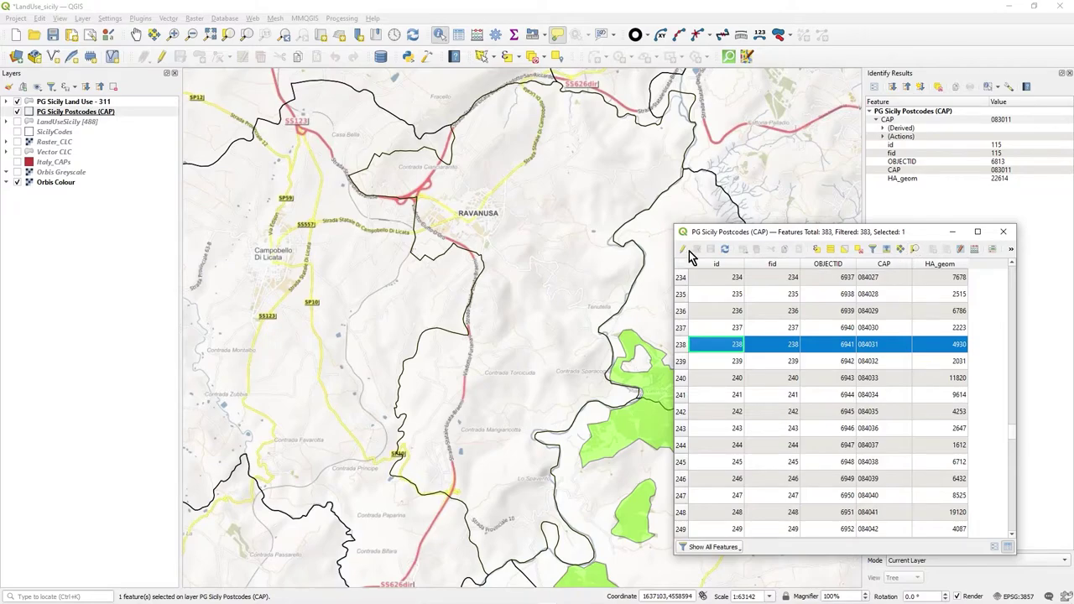
pyautogui.click(593, 271)
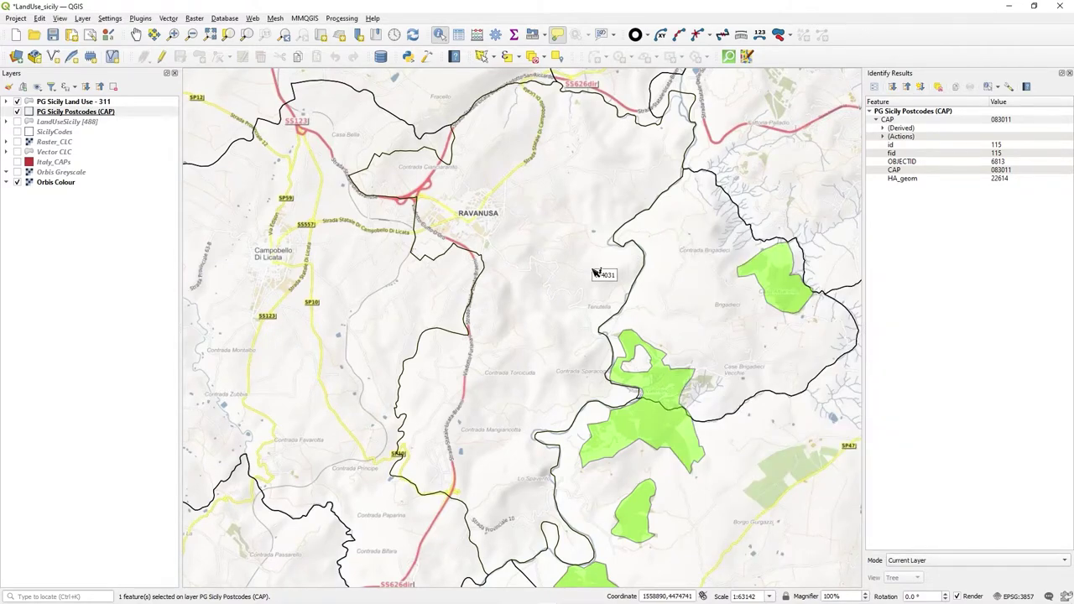
pyautogui.click(595, 242)
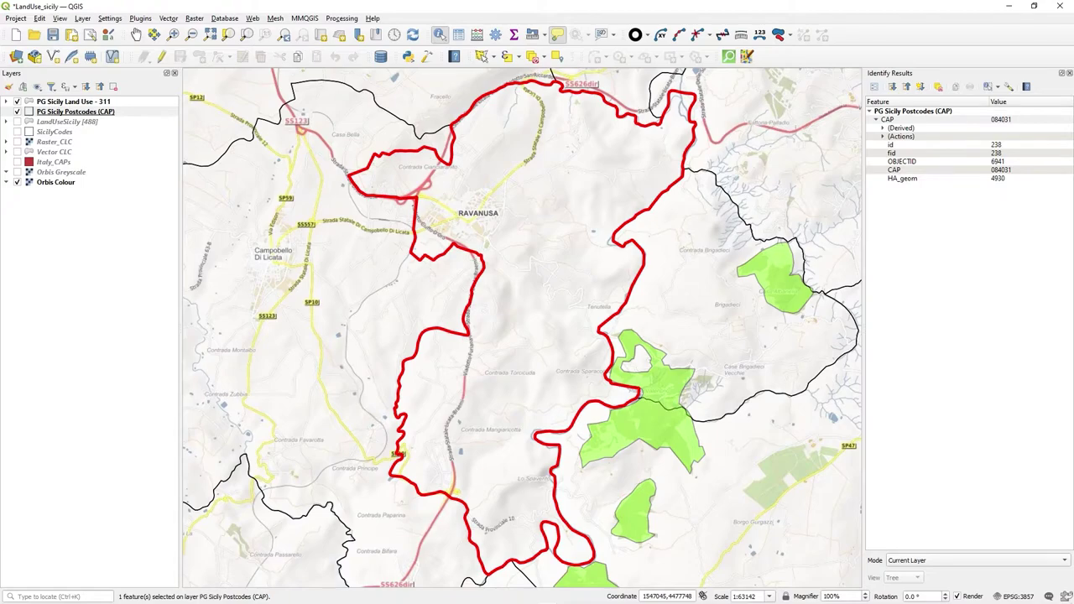
# Switch to pgAdmin and widen the query editor by narrowing the object browser and closing the Scratch Pad.
pyautogui.hotkey('alt', 'Tab')
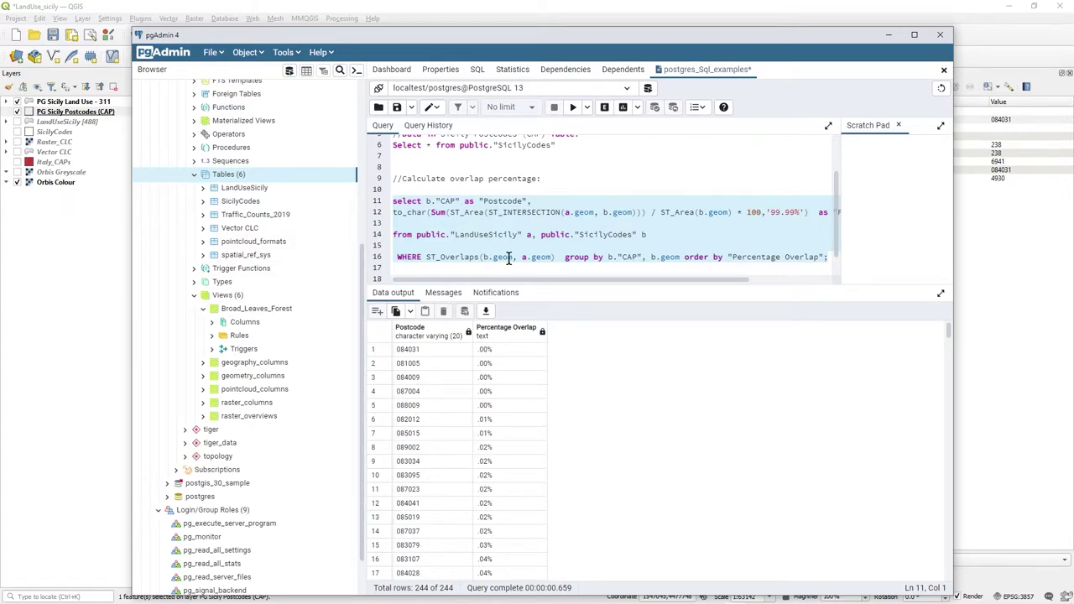
pyautogui.moveTo(360, 209); pyautogui.dragTo(345, 210)
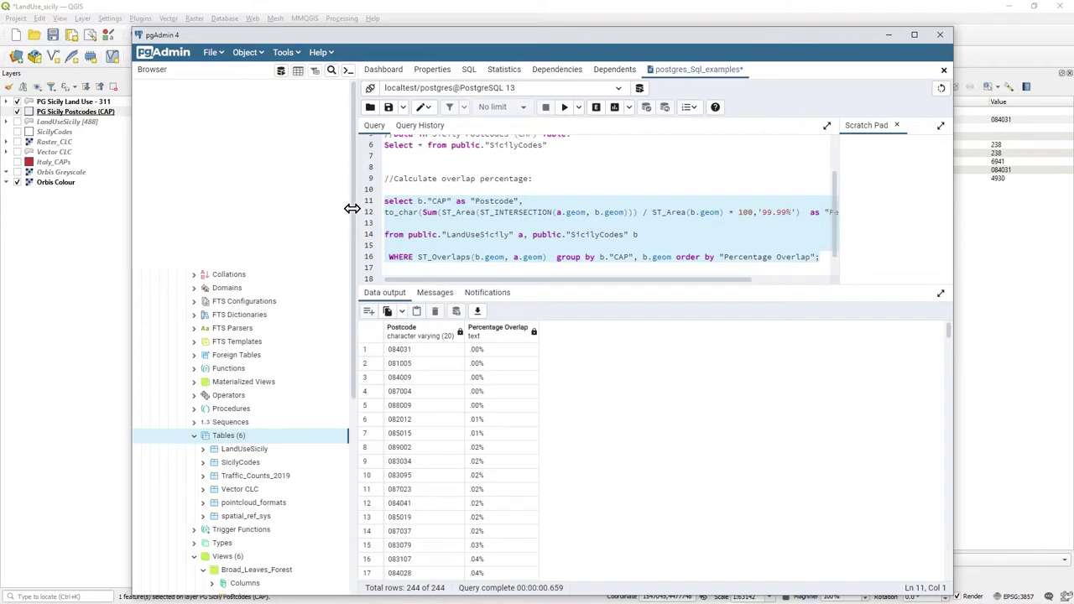
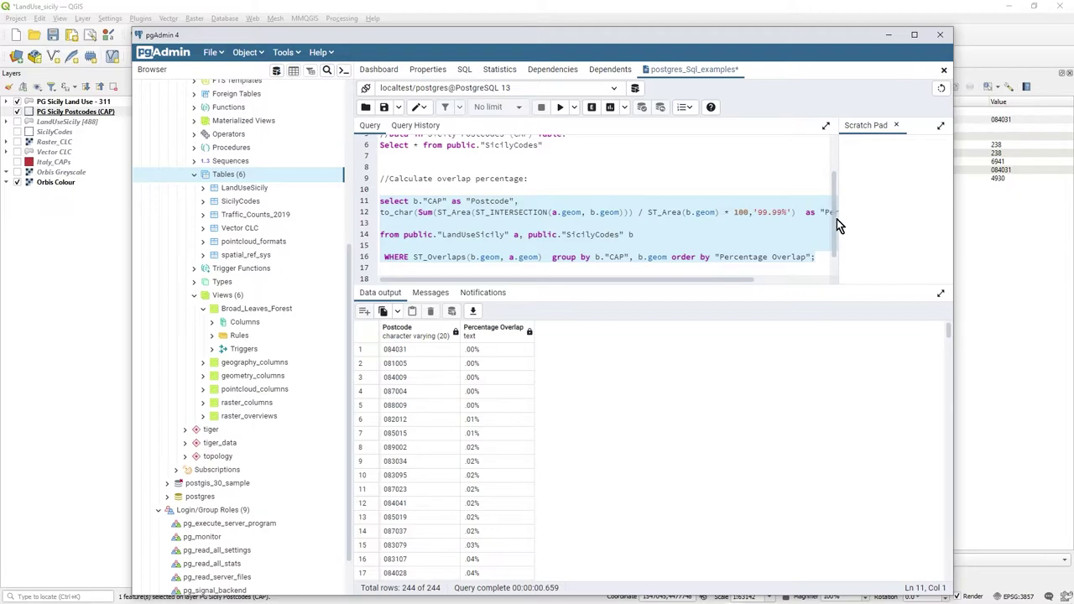
pyautogui.moveTo(838, 218); pyautogui.dragTo(840, 218)
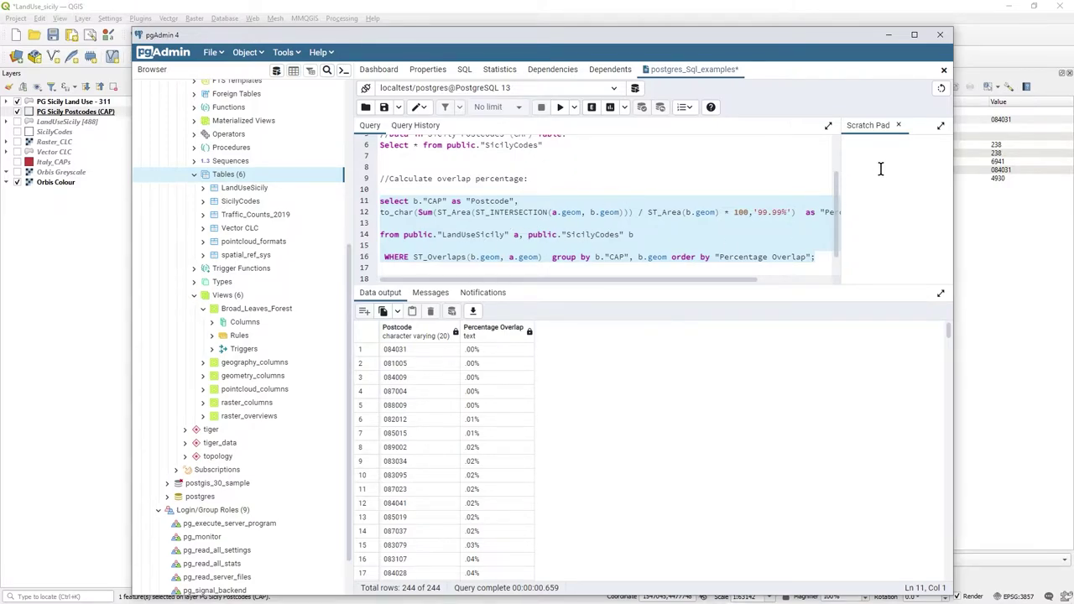
pyautogui.click(897, 125)
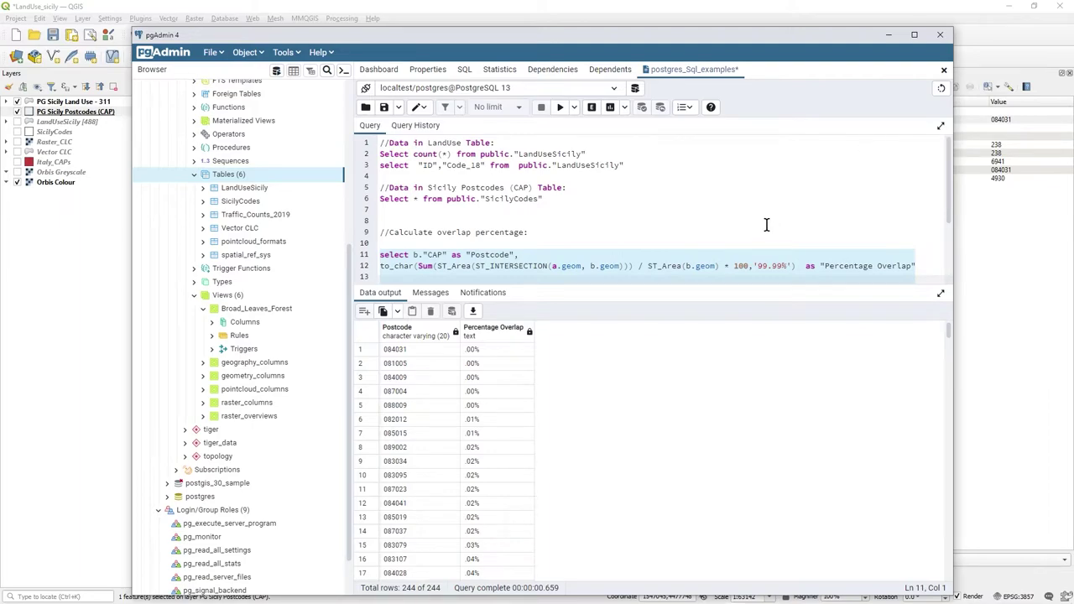
# Add desc after "Percentage Overlap" in the overlap query's order by clause and rerun the query.
pyautogui.scroll(-3, 746, 225)
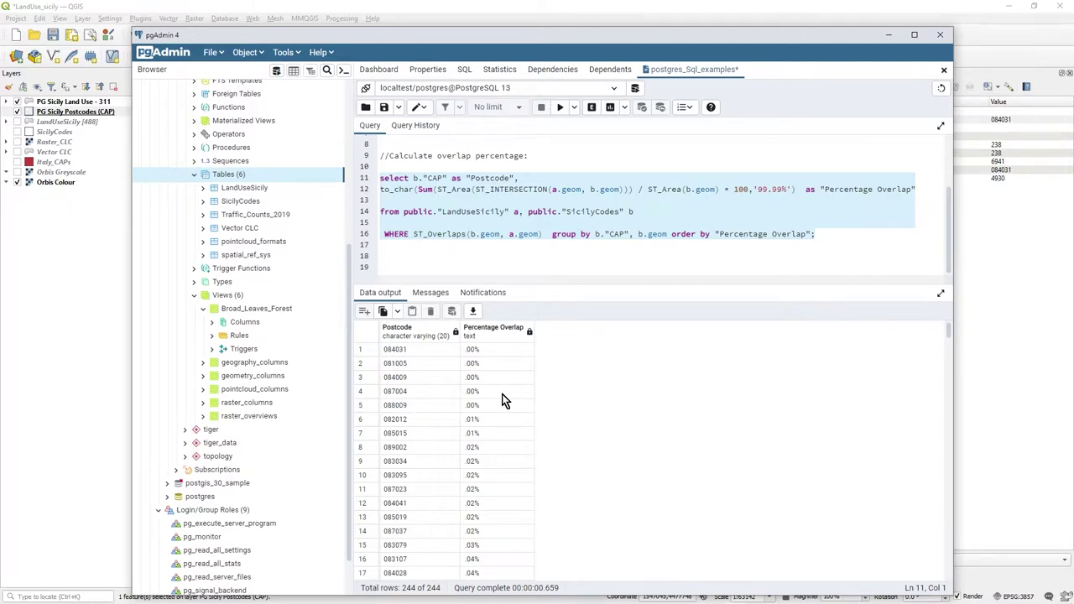
pyautogui.click(811, 234)
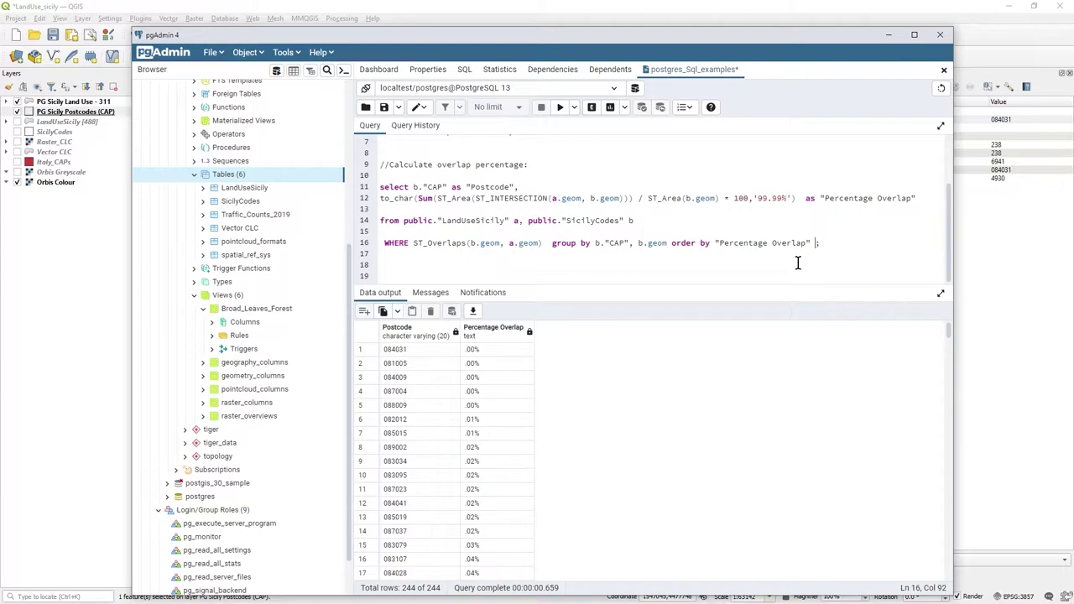
pyautogui.write('desc')
pyautogui.moveTo(848, 243); pyautogui.dragTo(375, 195)
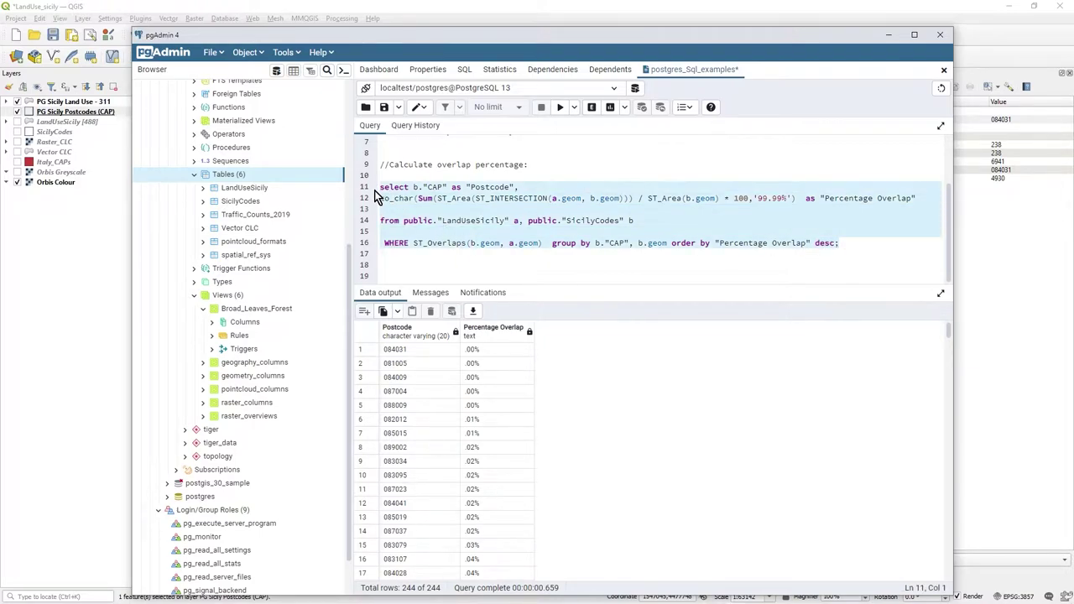
pyautogui.press('F5')
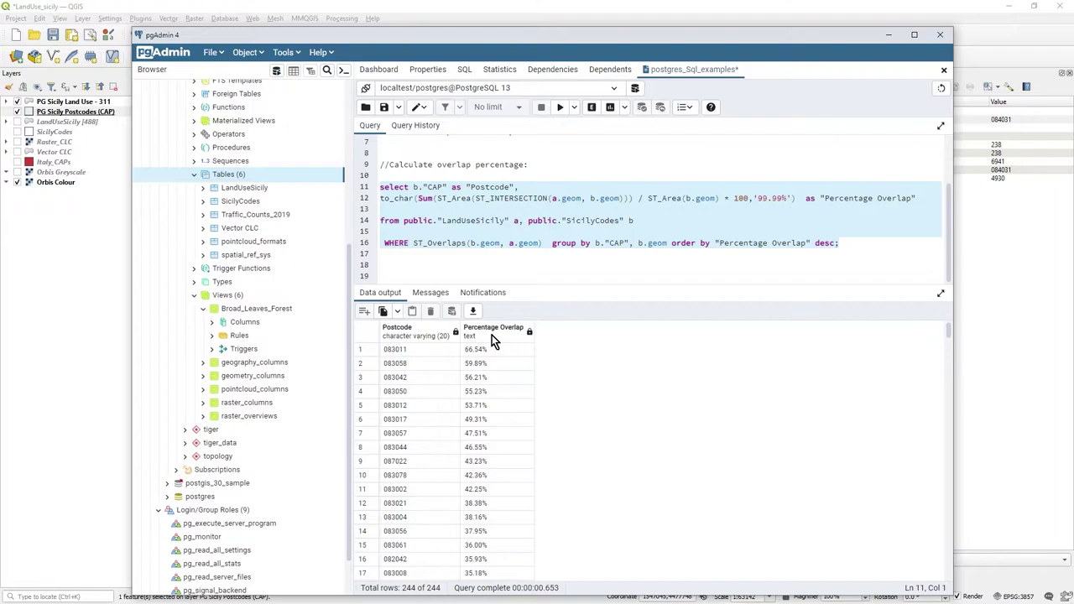
# Open the properties of the Broad_Leaves_Forest view, review its SQL code in an enlarged dialog, and close it.
pyautogui.scroll(-2, 302, 417)
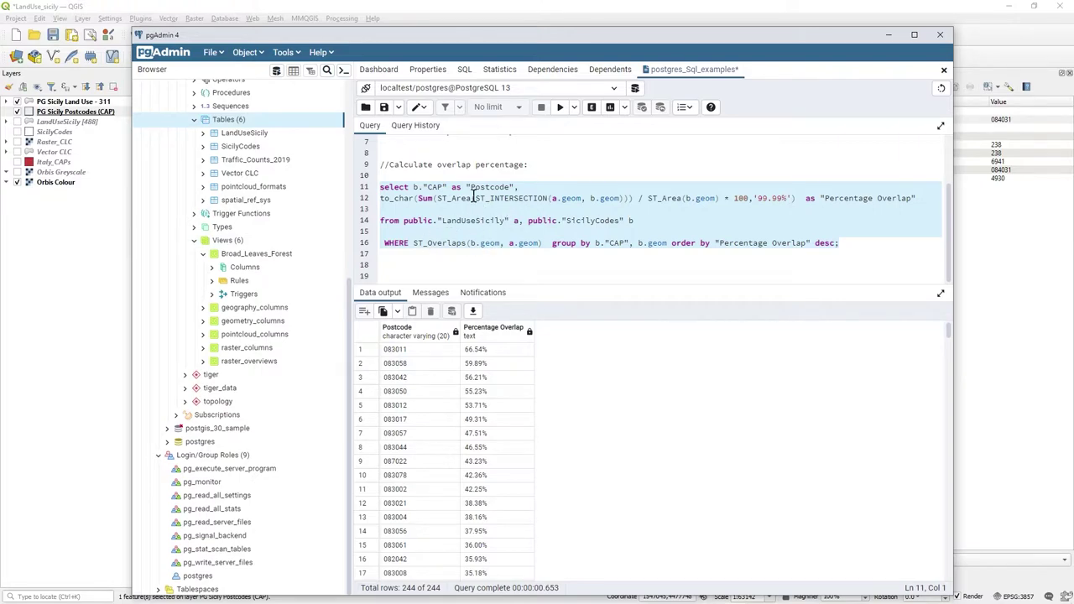
pyautogui.click(223, 241)
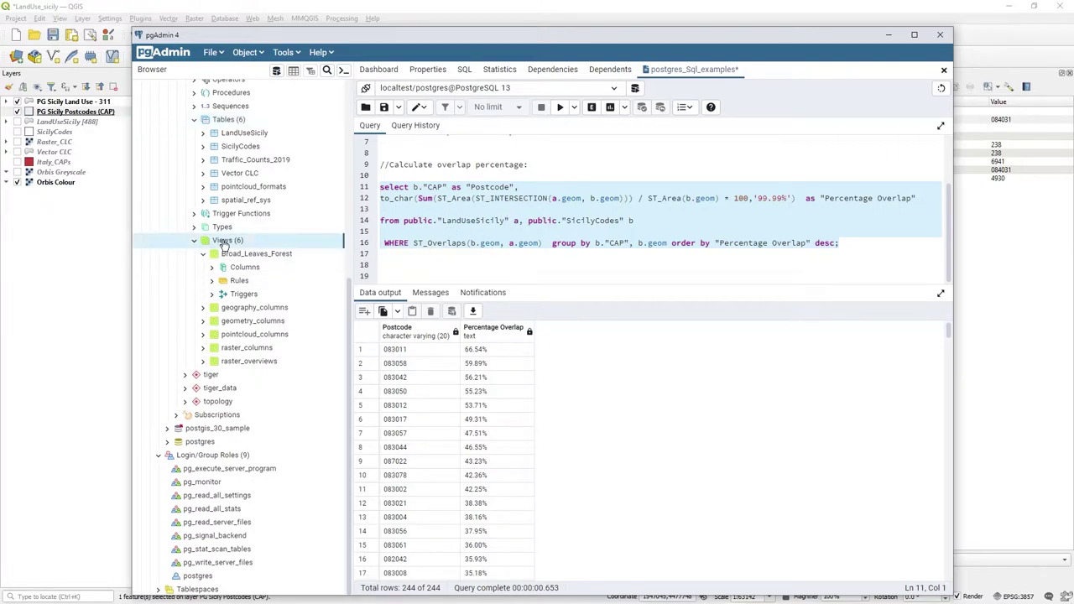
pyautogui.click(239, 255)
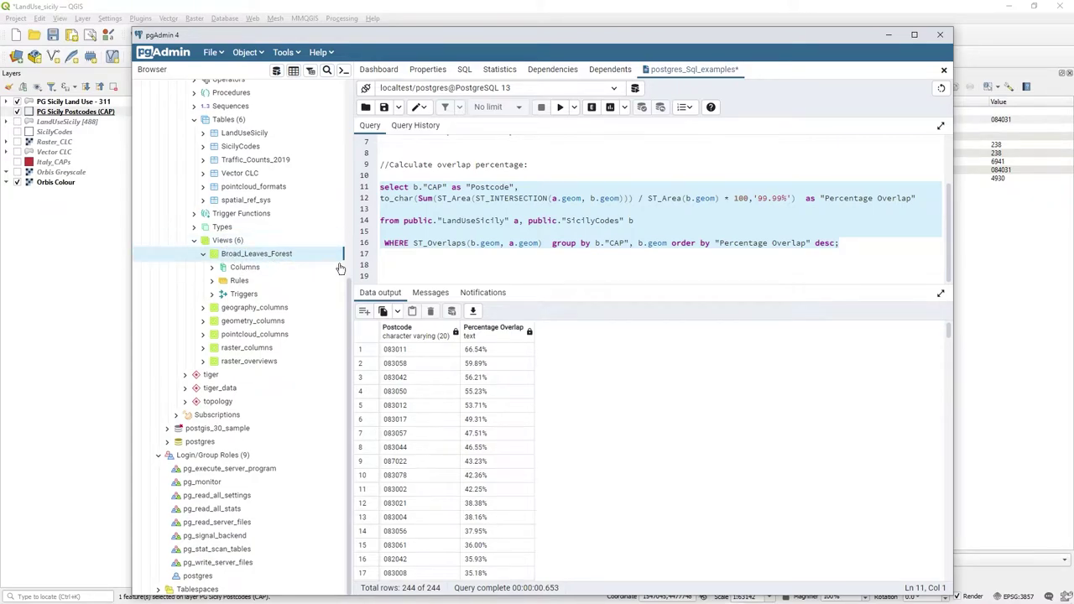
pyautogui.rightClick(236, 256)
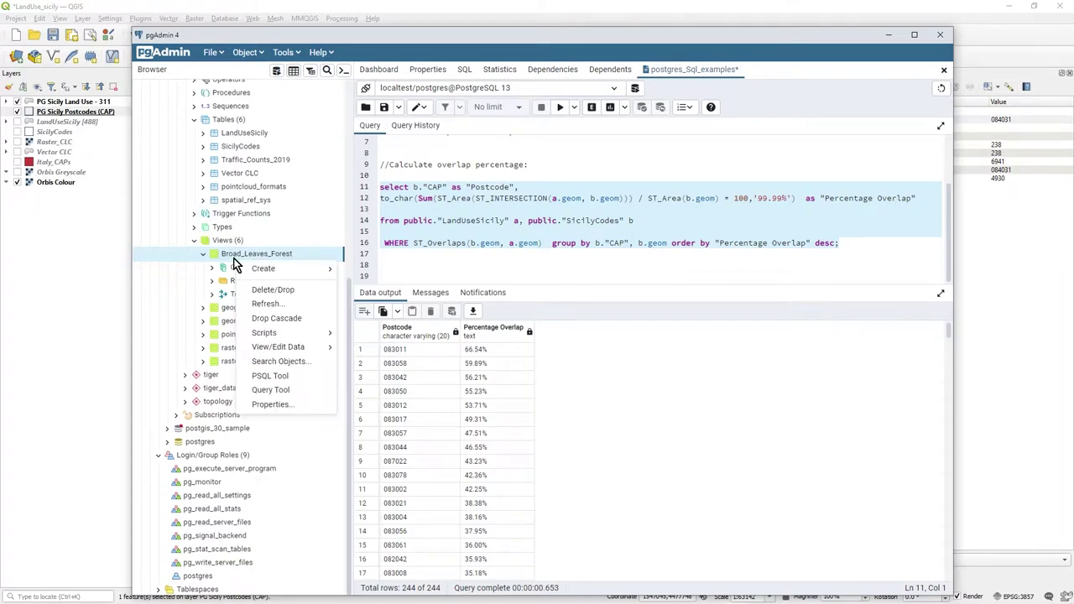
pyautogui.click(283, 405)
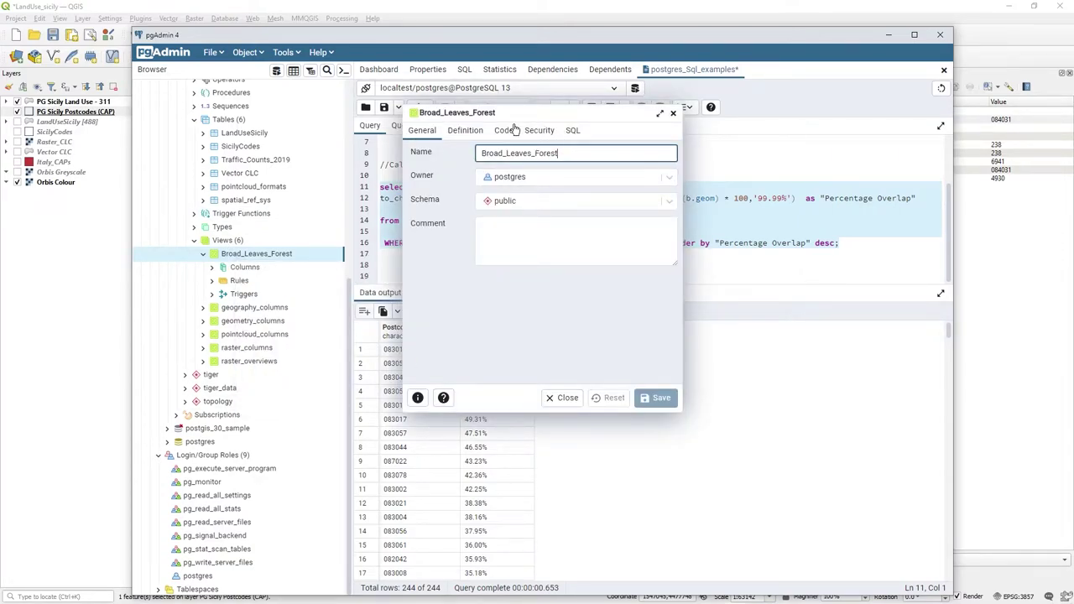
pyautogui.click(504, 131)
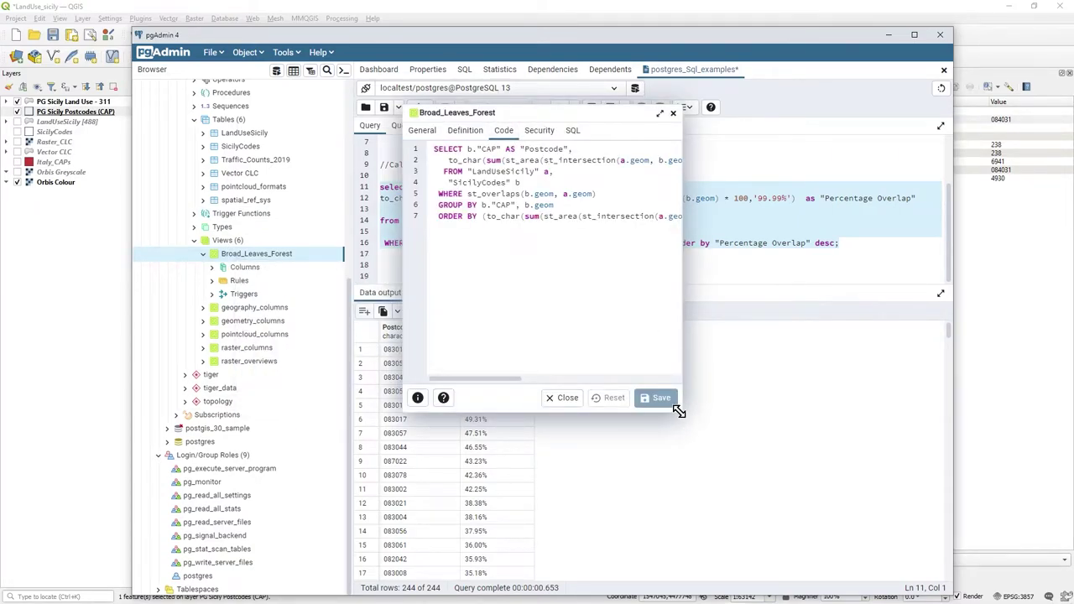
pyautogui.moveTo(678, 410); pyautogui.dragTo(922, 358)
pyautogui.moveTo(735, 113); pyautogui.dragTo(603, 153)
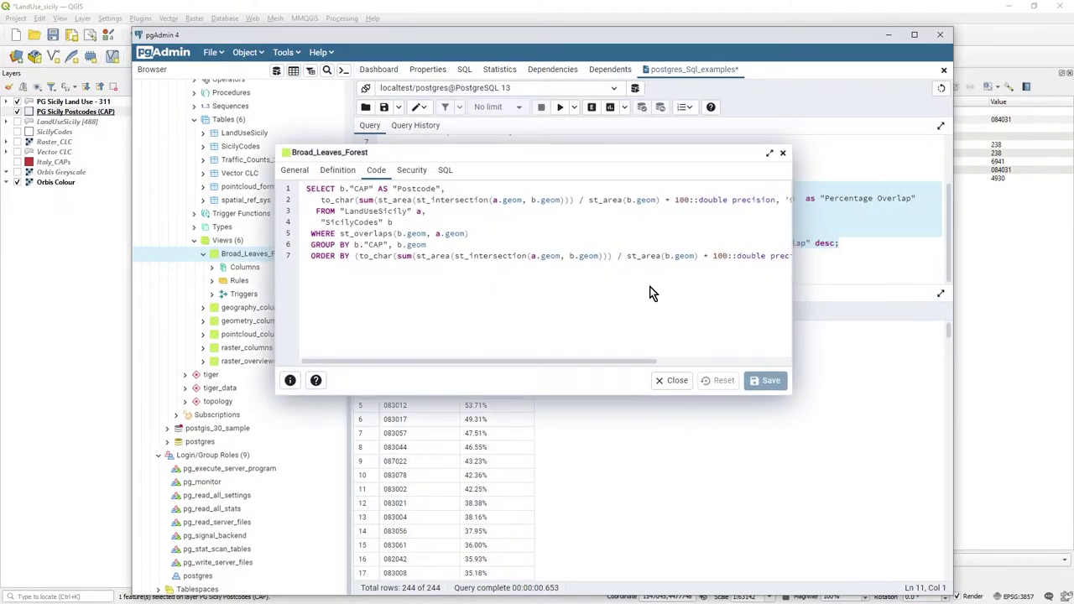
pyautogui.moveTo(654, 364); pyautogui.dragTo(500, 328)
pyautogui.click(671, 380)
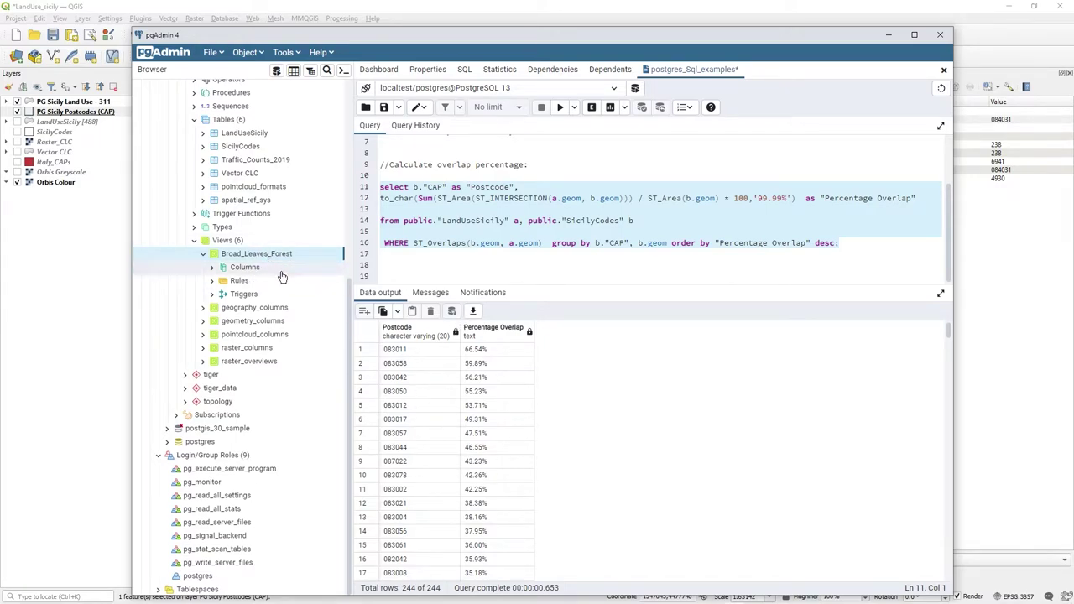
# Add the statement Select * from "Broad_Leaves_Forest" below the overlap query and run it on its own.
pyautogui.click(443, 255)
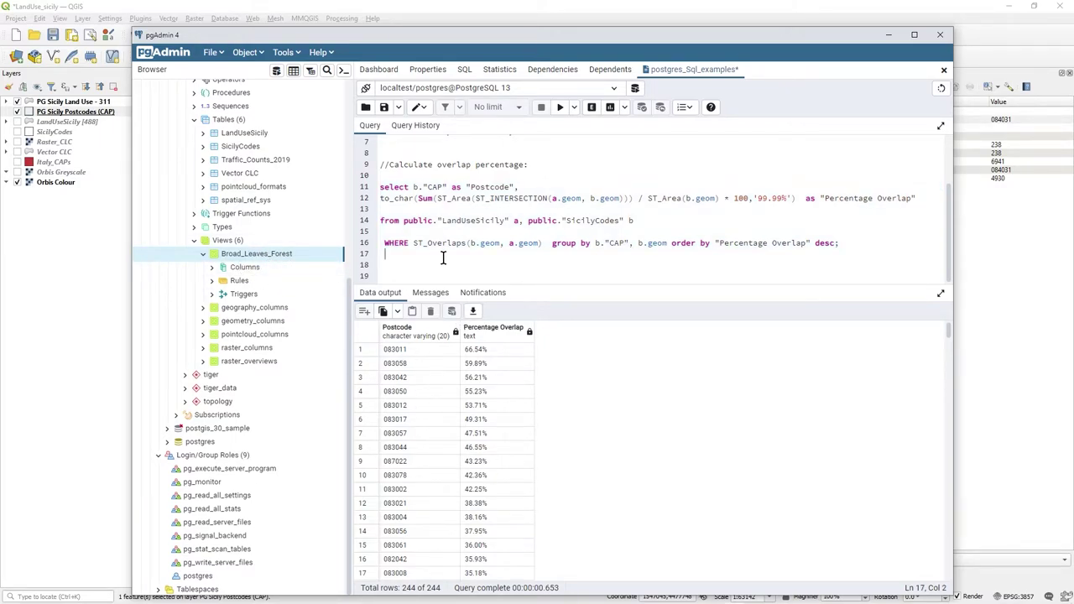
pyautogui.write('Selec')
pyautogui.write('t * f')
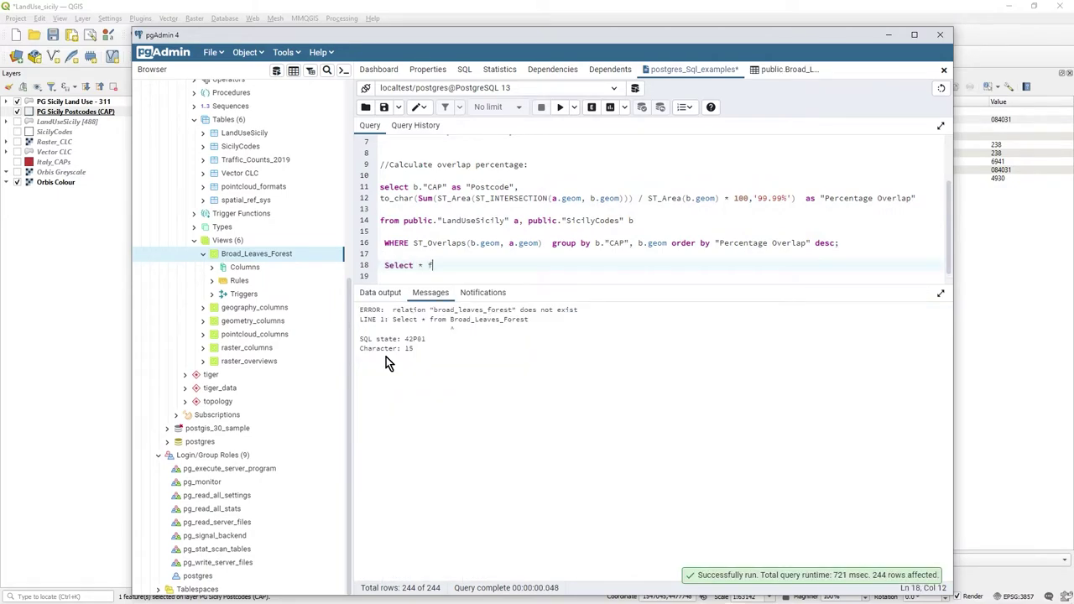
pyautogui.write('rom "Broad_Leaves_Forest"')
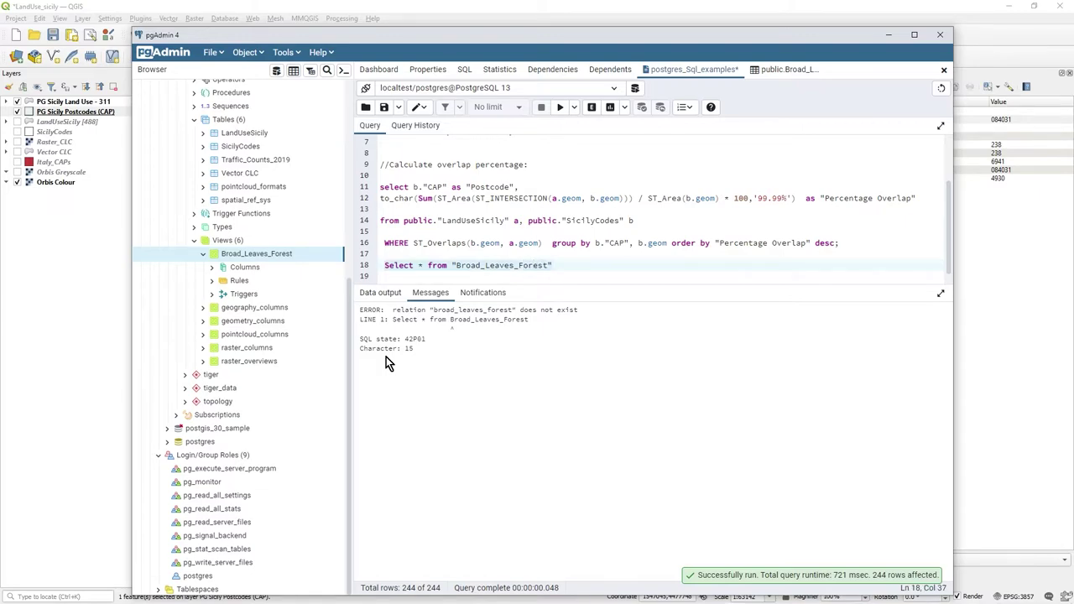
pyautogui.press('F5')
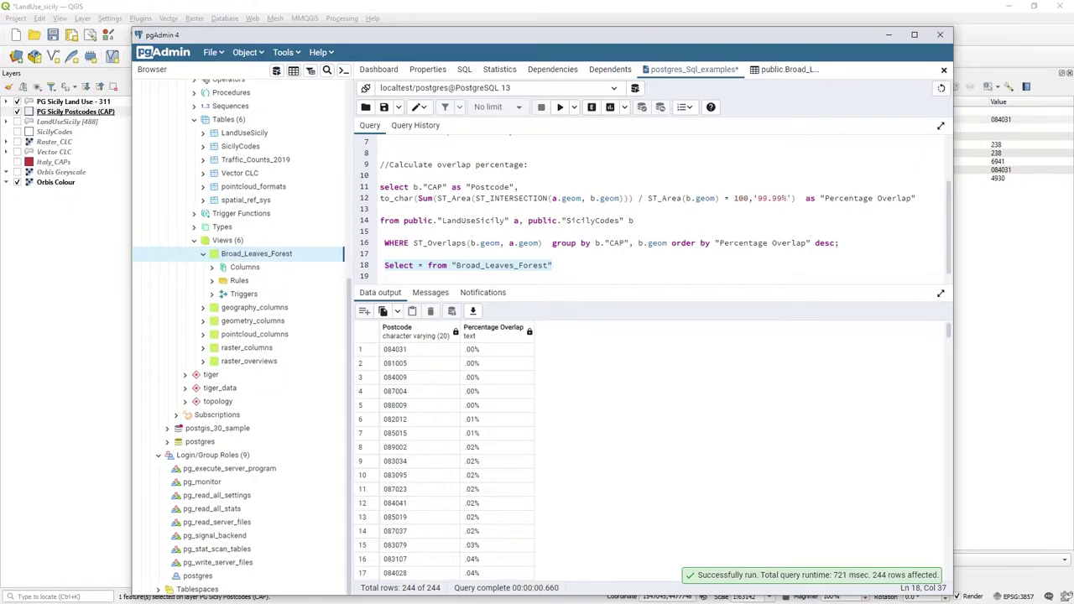
# Switch to a blank Excel workbook and connect it to the ODBC data source PostgreSQL30.
pyautogui.moveTo(319, 21); pyautogui.dragTo(491, 91)
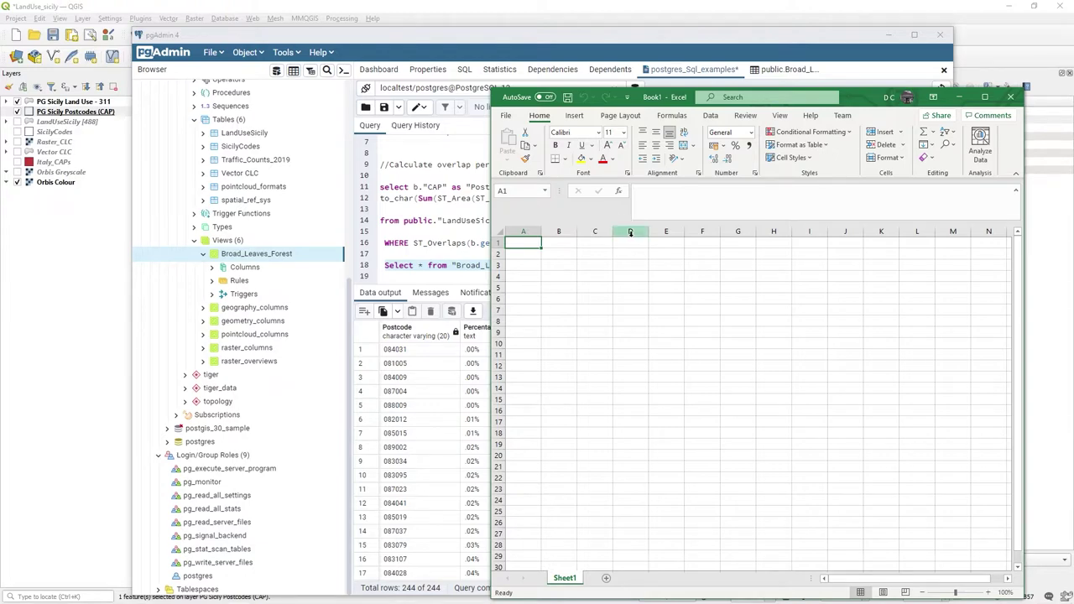
pyautogui.click(713, 116)
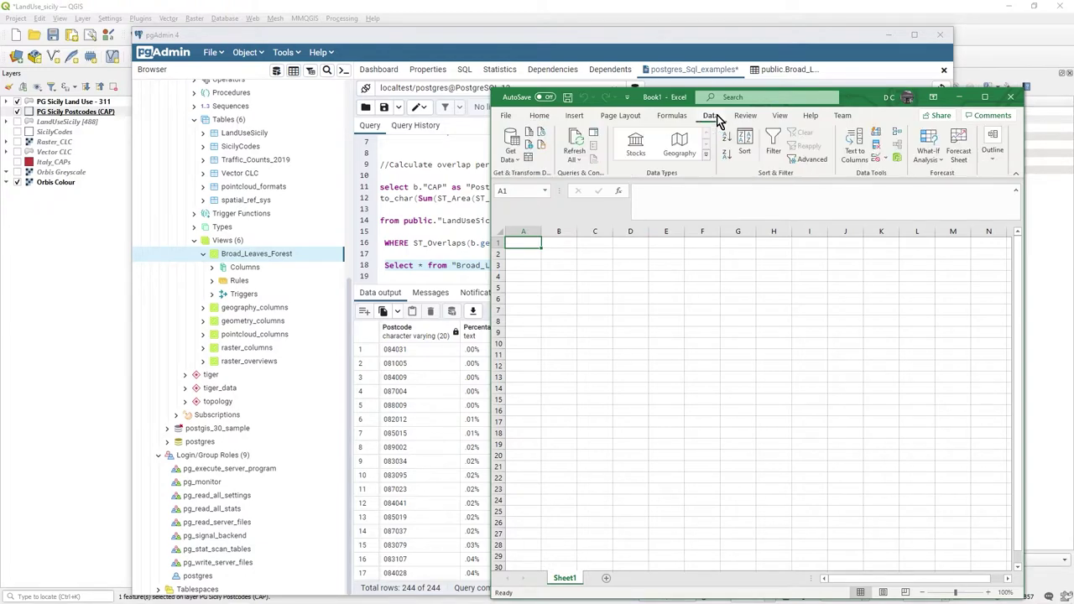
pyautogui.click(514, 153)
pyautogui.moveTo(600, 208)
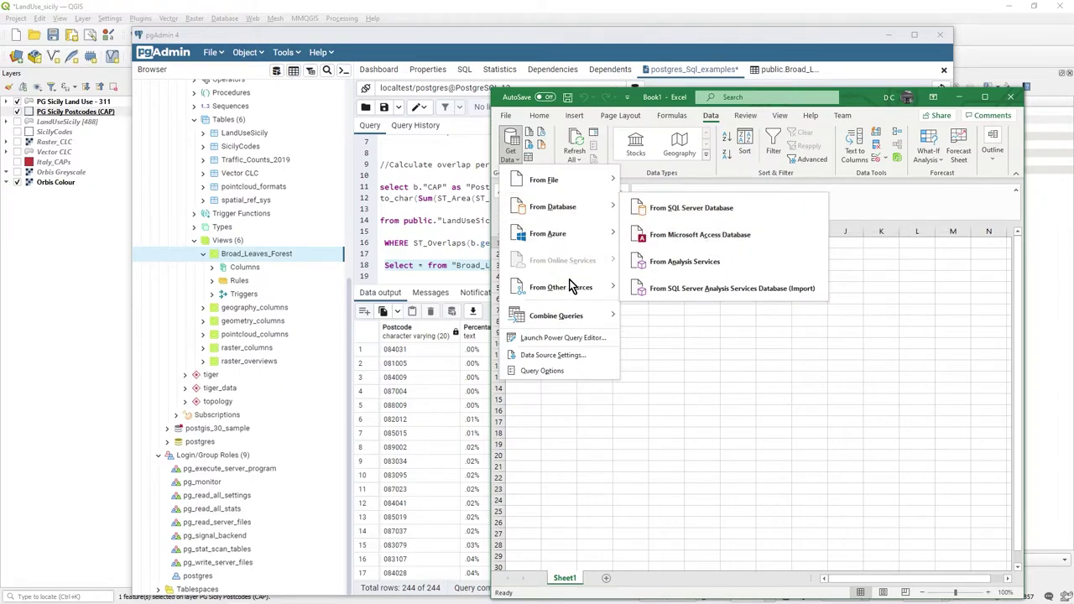
pyautogui.moveTo(565, 295)
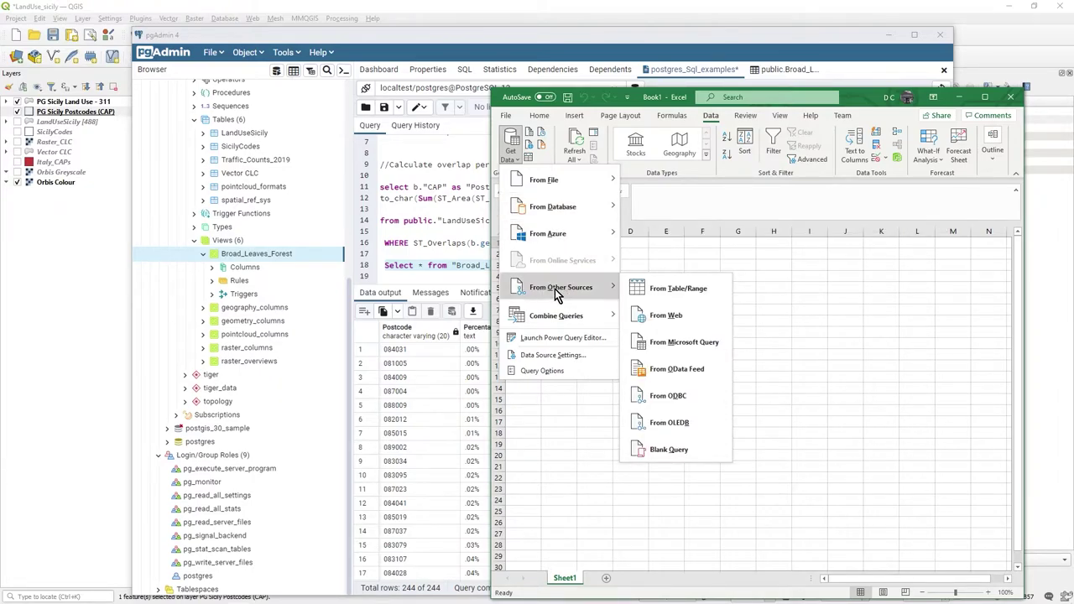
pyautogui.click(679, 396)
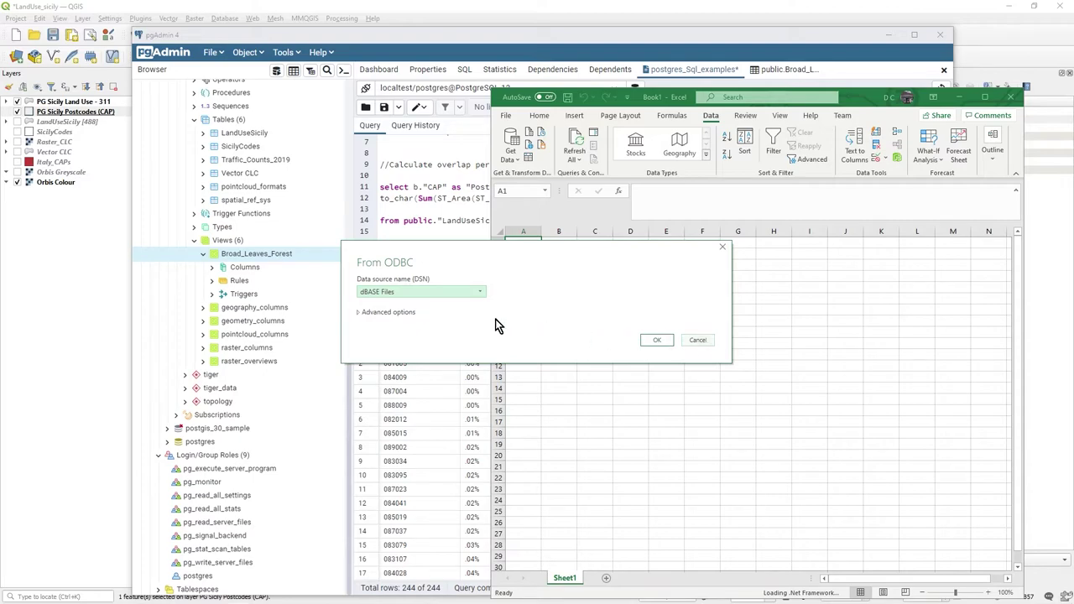
pyautogui.click(463, 292)
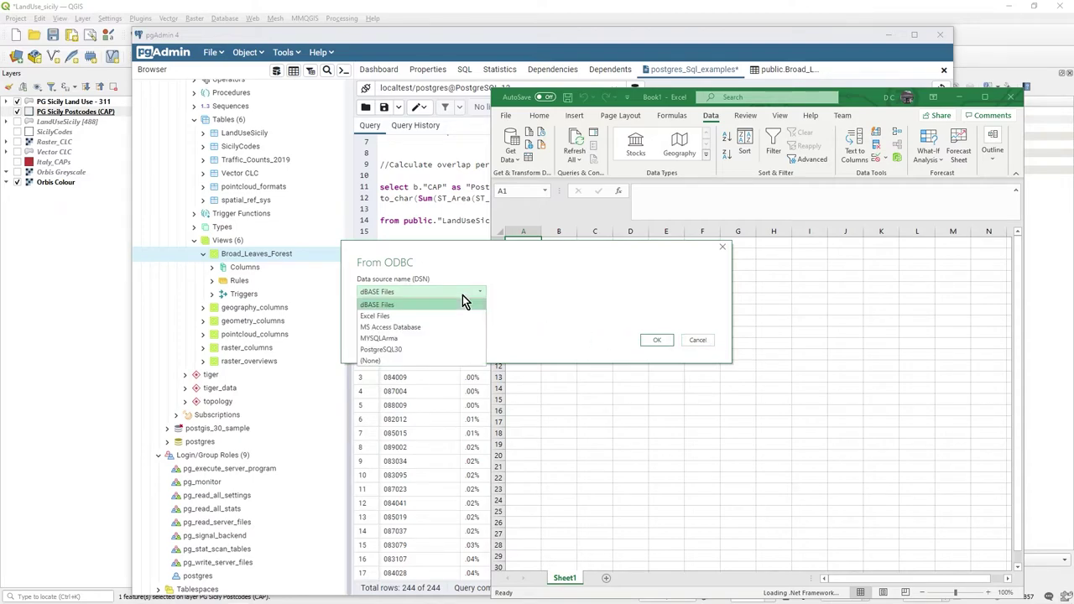
pyautogui.click(422, 353)
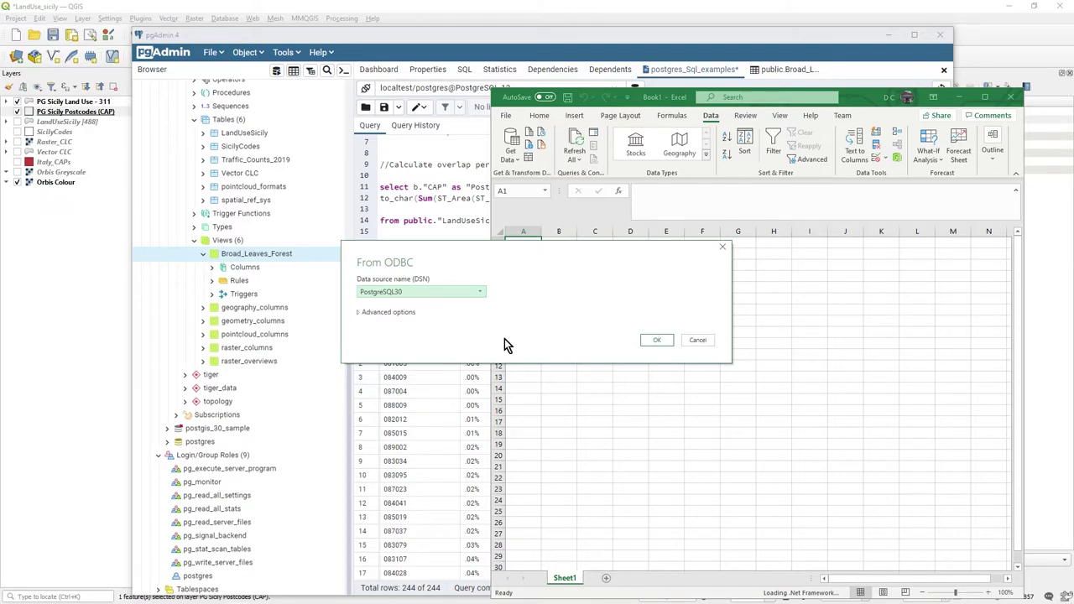
pyautogui.click(658, 346)
pyautogui.click(657, 342)
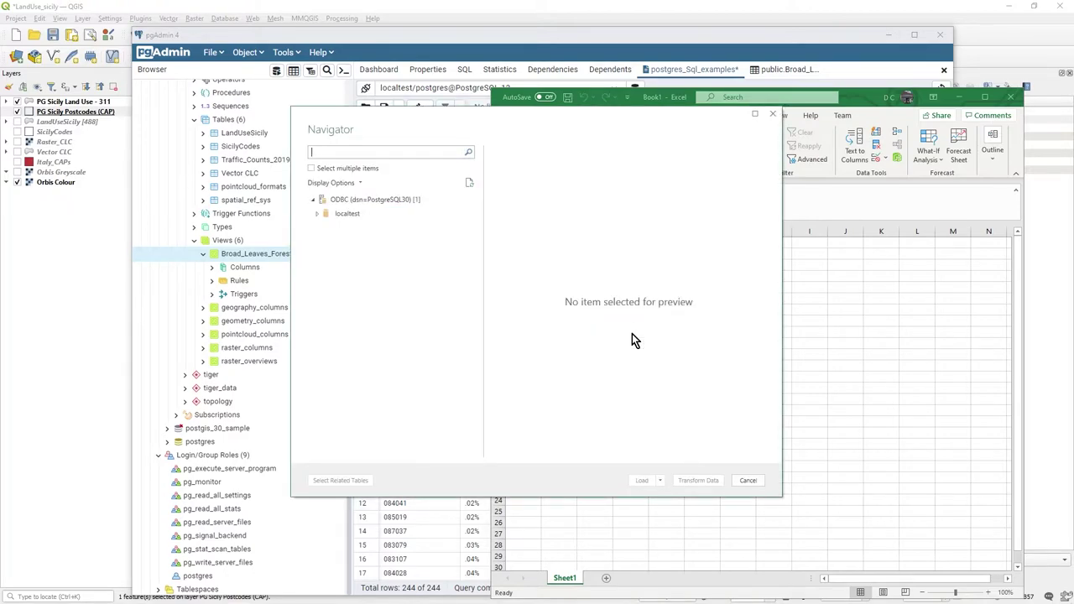
# Preview the Broad_Leaves_Forest view from localtest's public schema, load it into Power Query Editor for transformation, and narrow the editor window.
pyautogui.click(317, 213)
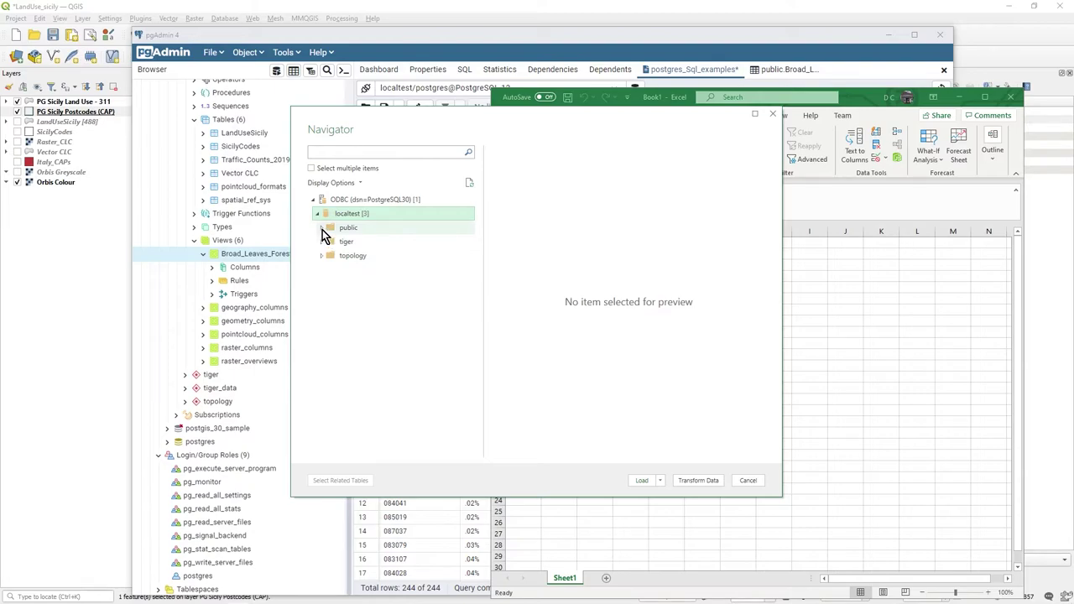
pyautogui.click(322, 228)
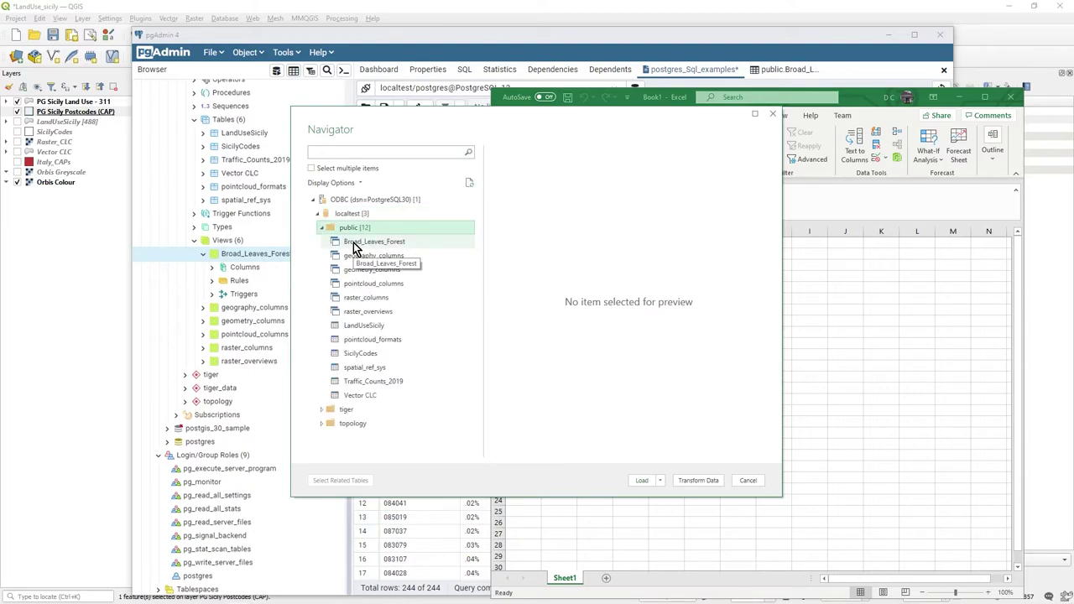
pyautogui.click(353, 243)
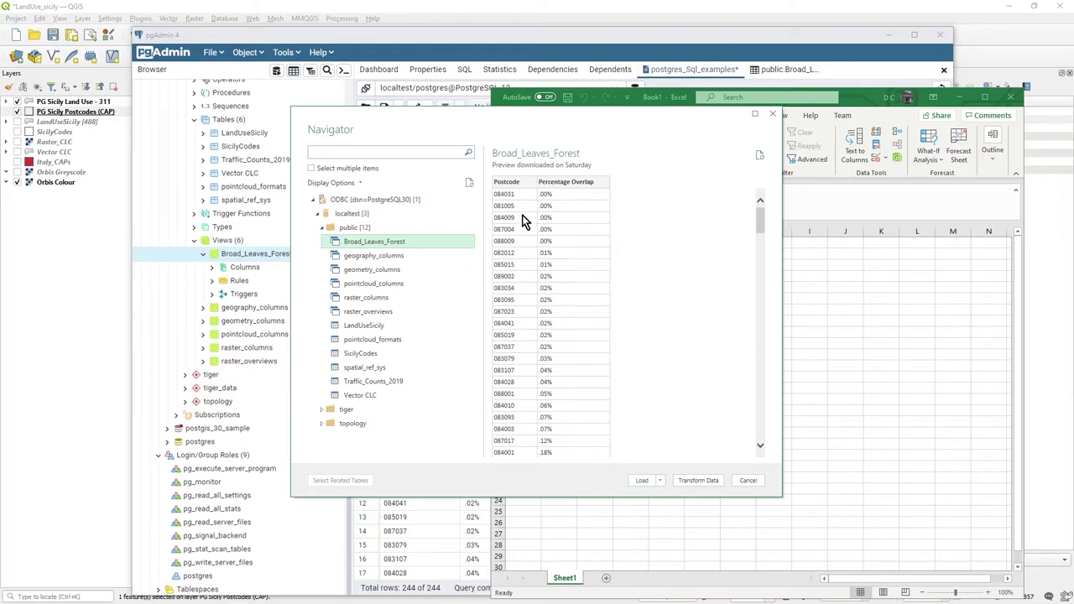
pyautogui.scroll(-3, 558, 336)
pyautogui.scroll(-15, 560, 318)
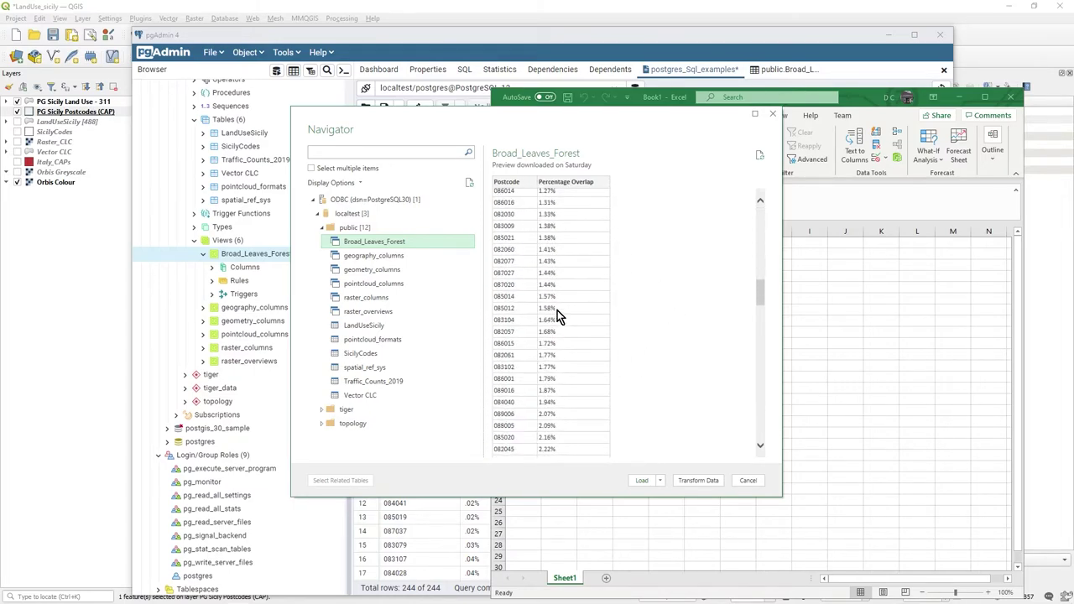
pyautogui.scroll(10, 562, 336)
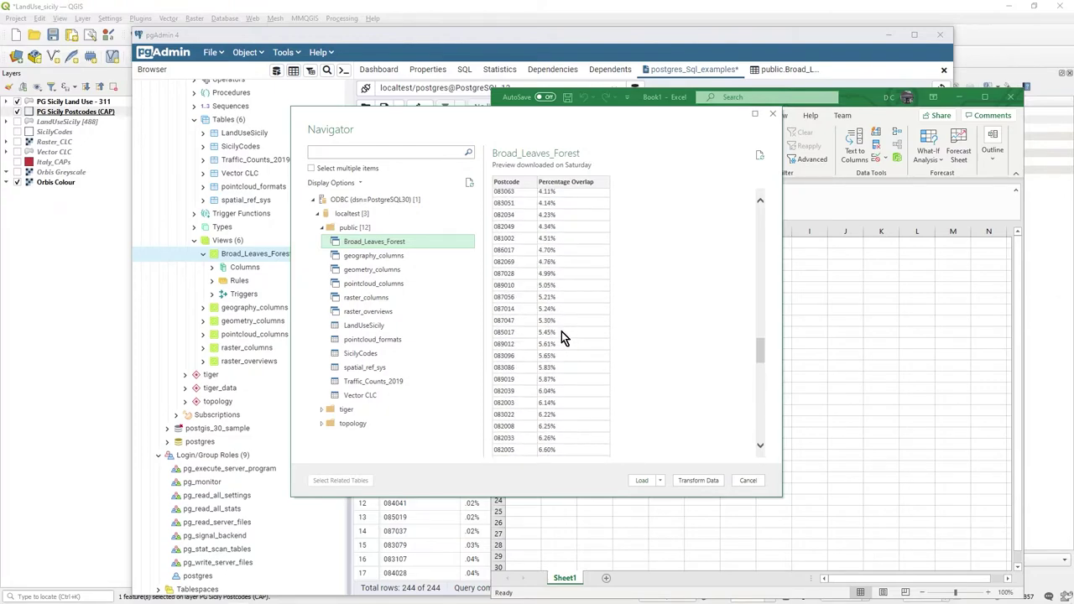
pyautogui.click(695, 483)
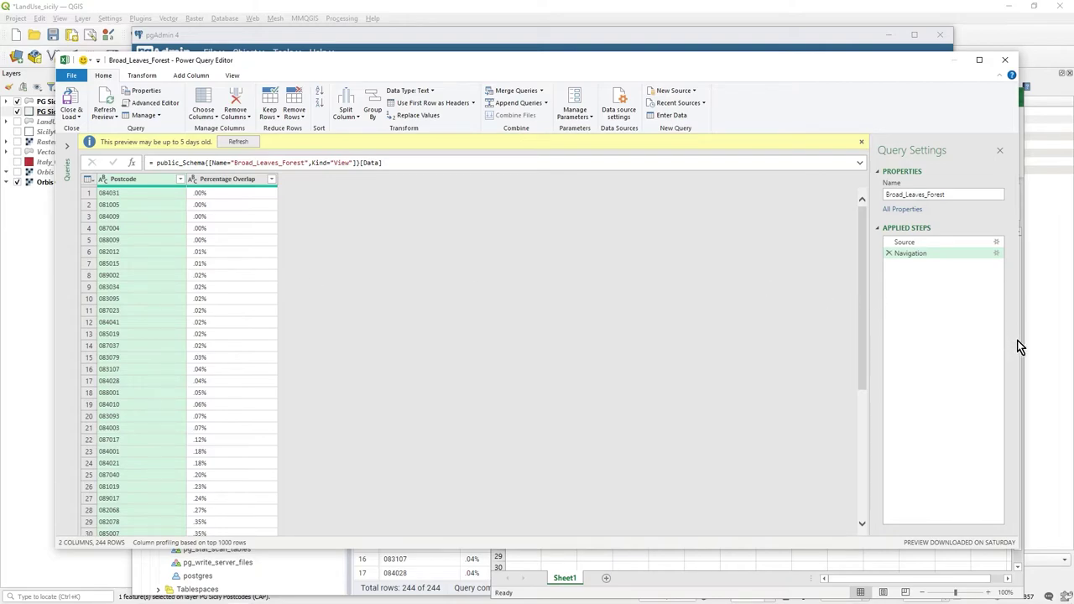
pyautogui.moveTo(1016, 341); pyautogui.dragTo(713, 352)
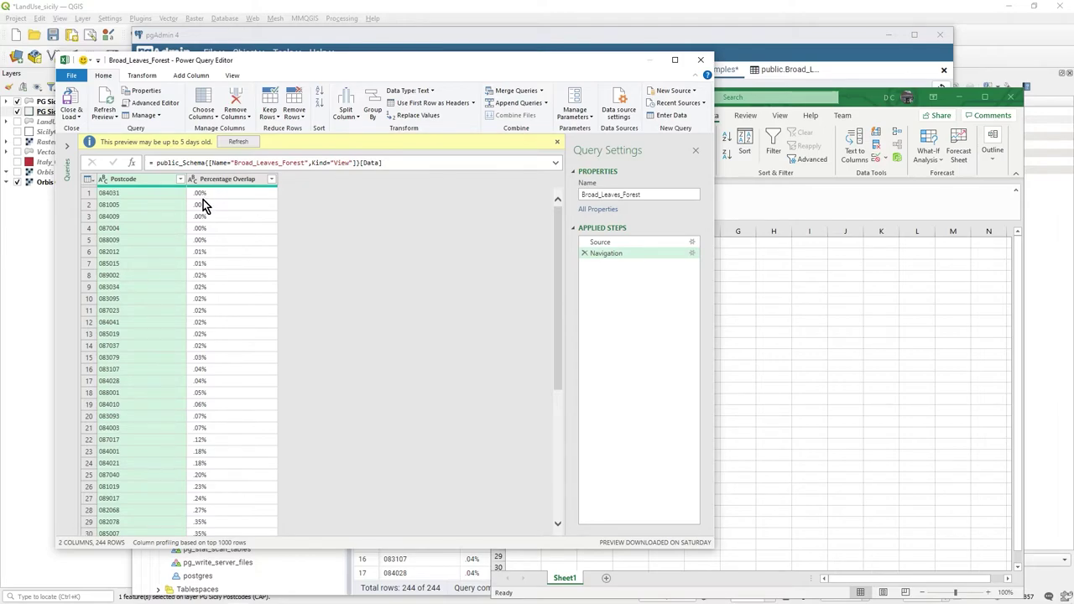
# Filter the Percentage Overlap column to keep only rows whose value does not begin with .00%.
pyautogui.rightClick(250, 183)
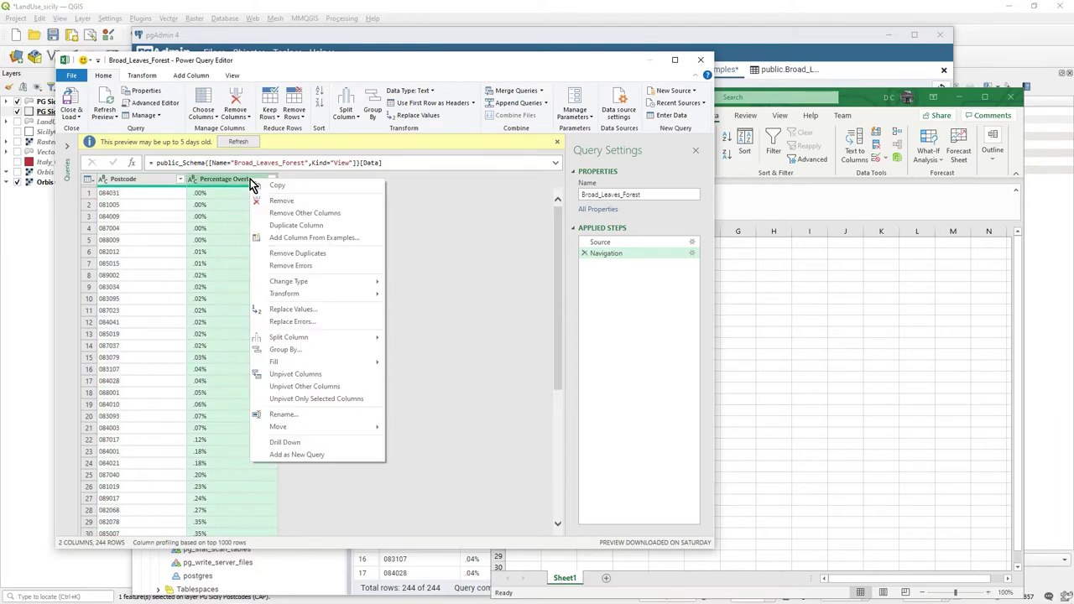
pyautogui.press('Escape')
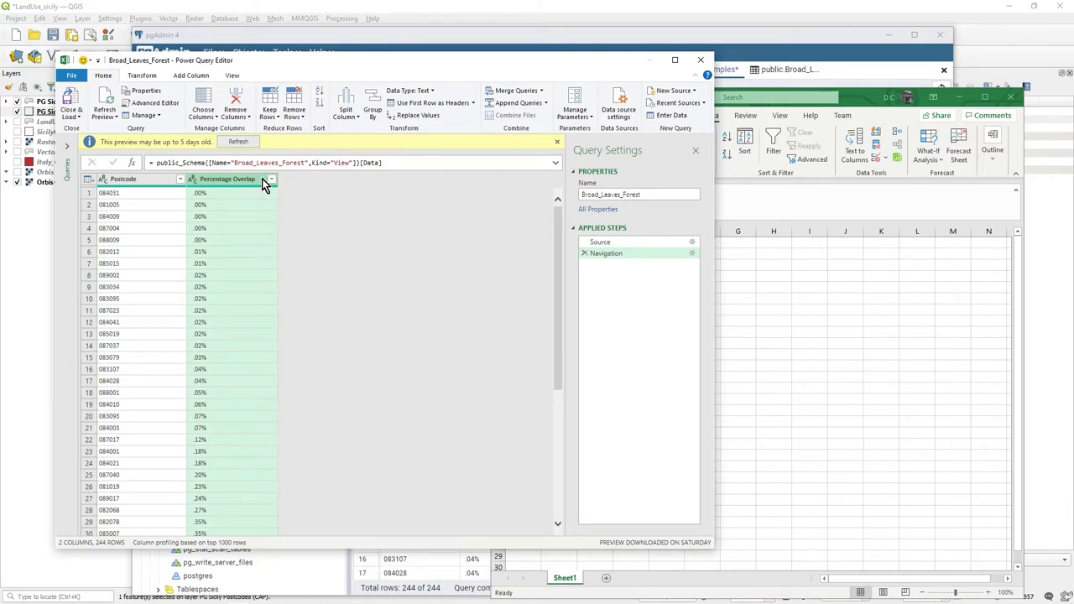
pyautogui.click(272, 180)
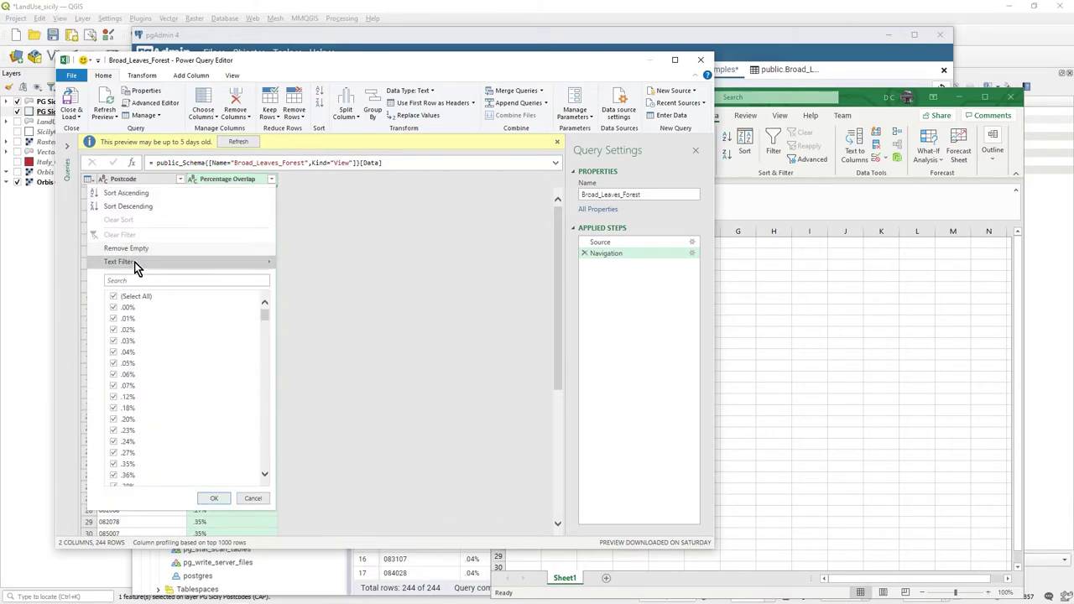
pyautogui.moveTo(134, 261)
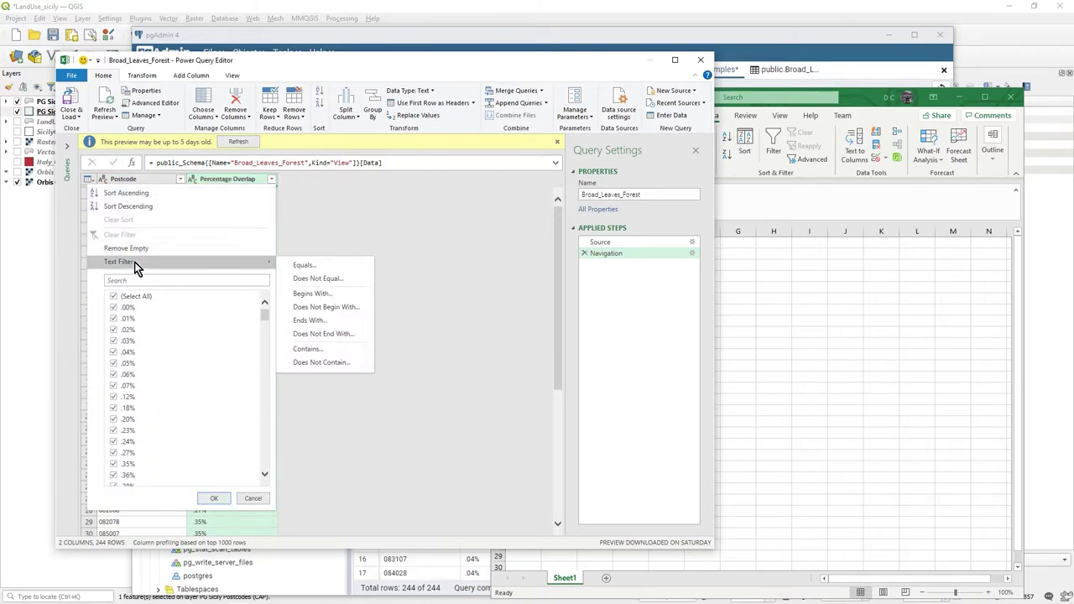
pyautogui.click(346, 311)
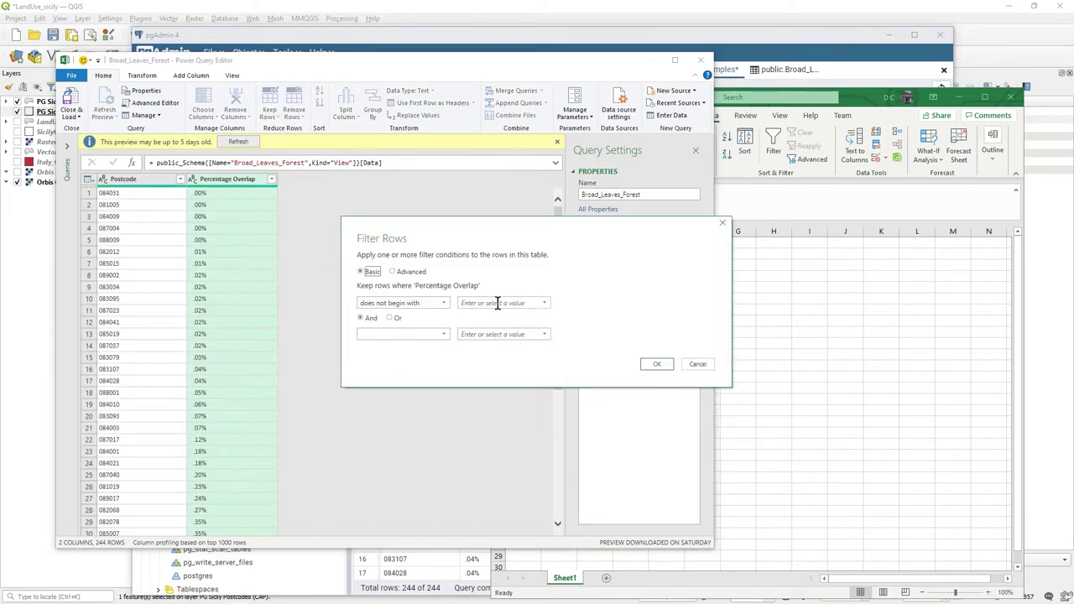
pyautogui.click(497, 303)
pyautogui.click(544, 306)
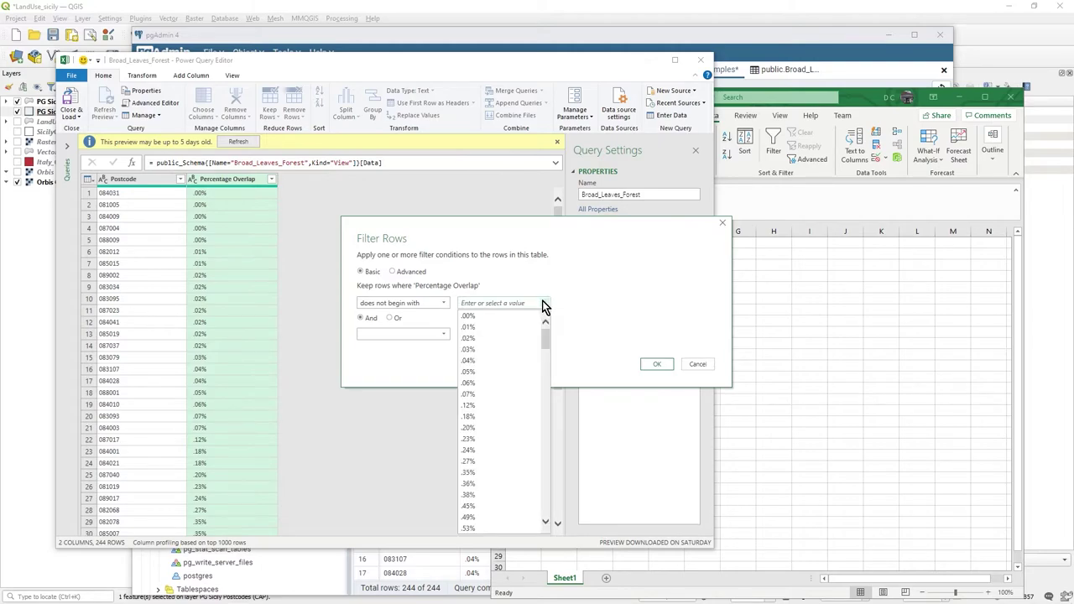
pyautogui.click(492, 314)
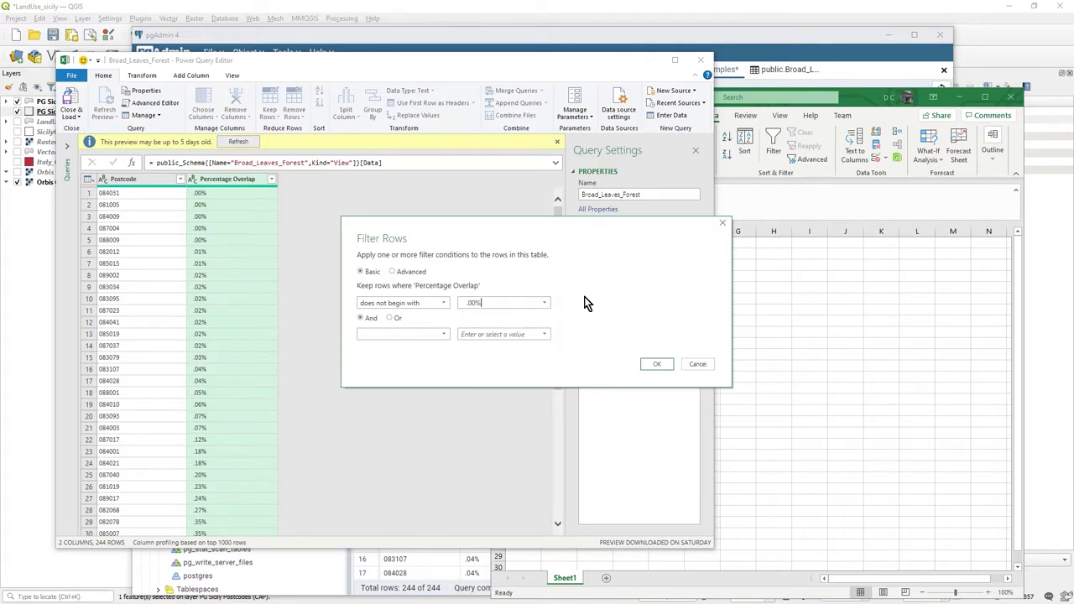
pyautogui.click(657, 364)
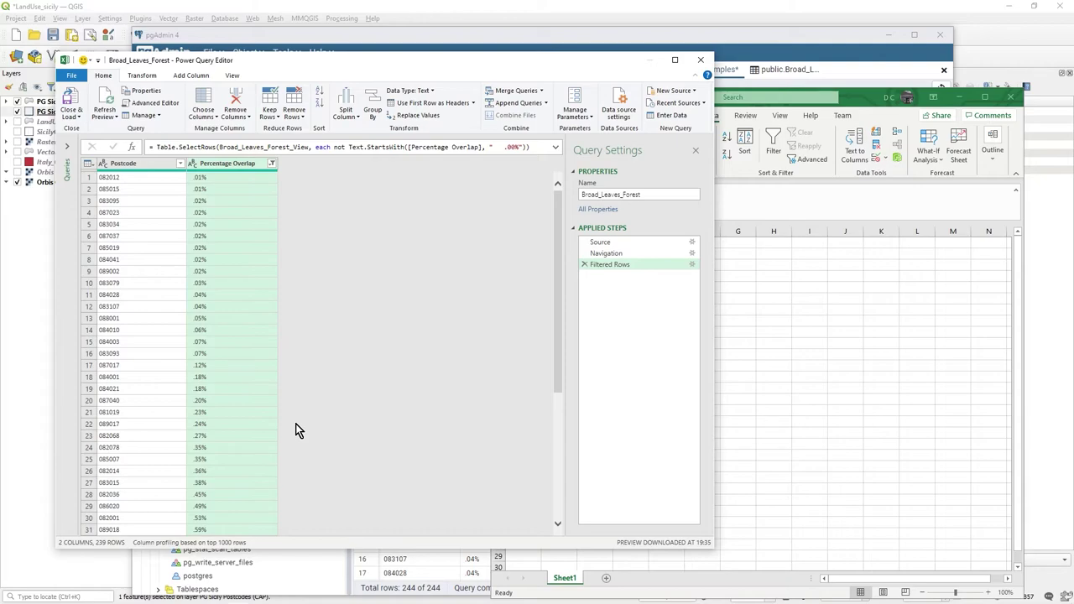
# Sort the query rows by Percentage Overlap in descending order.
pyautogui.click(270, 164)
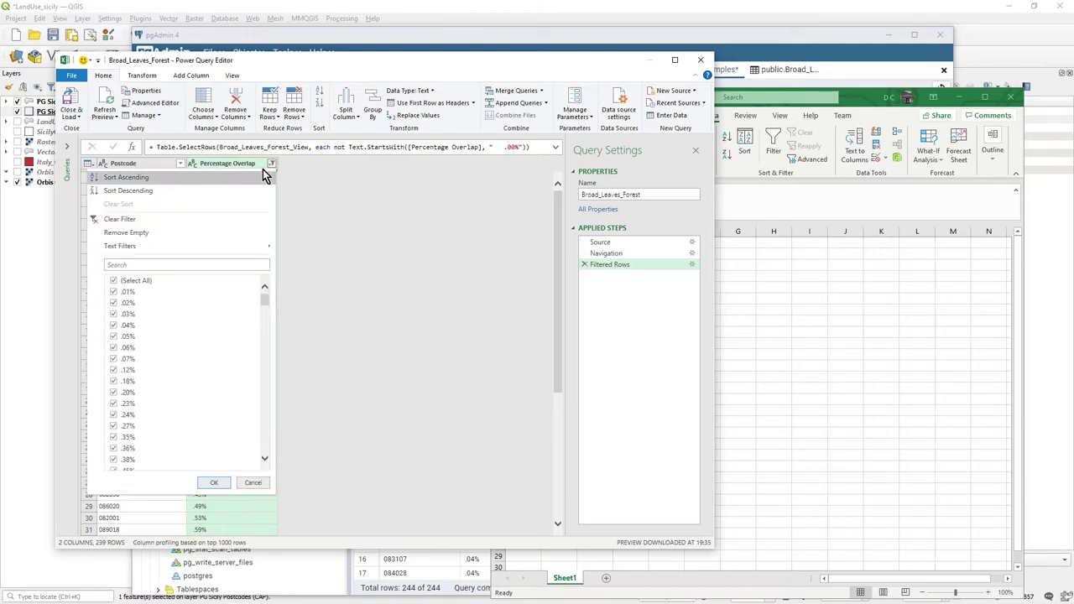
pyautogui.click(139, 192)
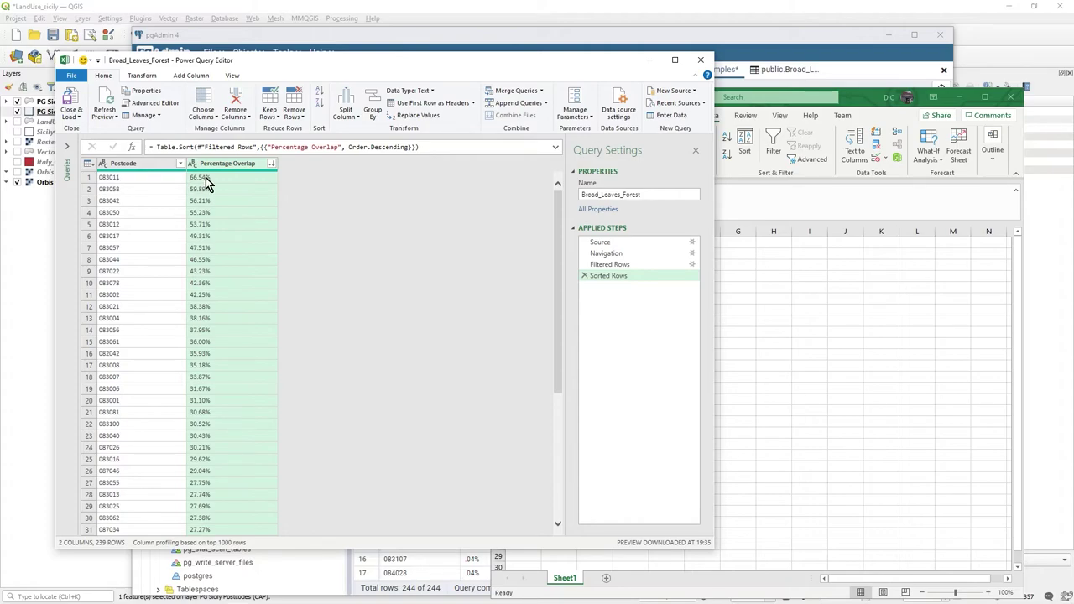
pyautogui.click(271, 164)
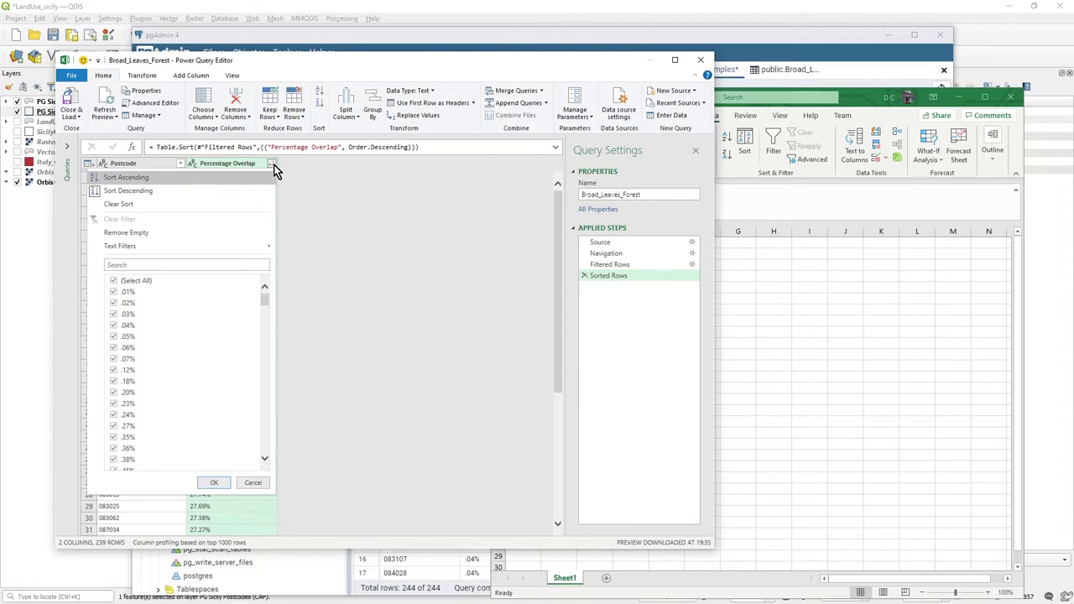
pyautogui.click(290, 174)
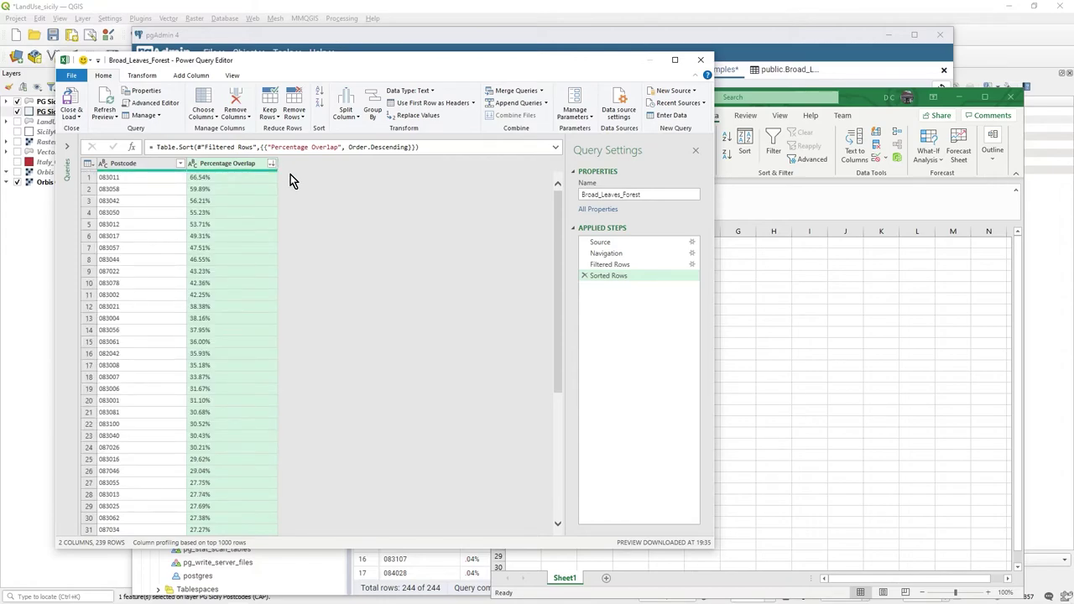
# Keep only the top 10 rows of the sorted query.
pyautogui.rightClick(237, 168)
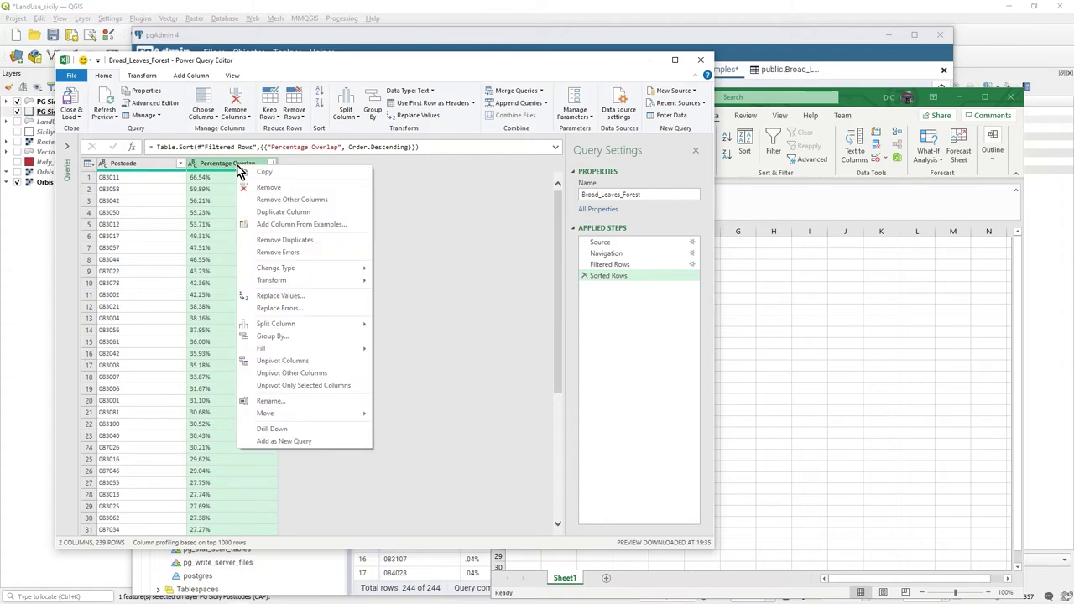
pyautogui.click(232, 167)
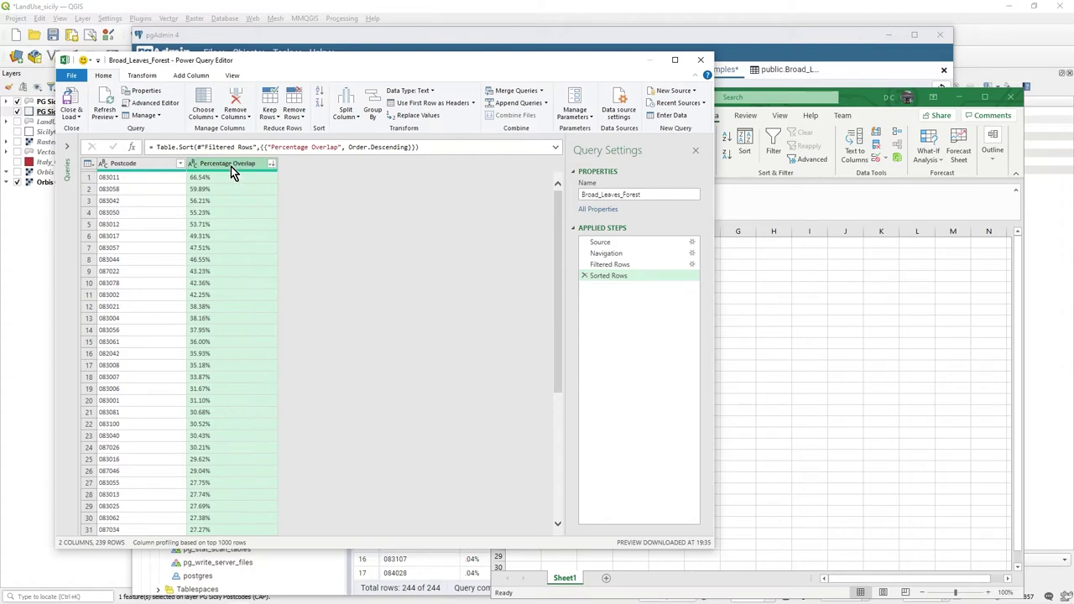
pyautogui.click(279, 124)
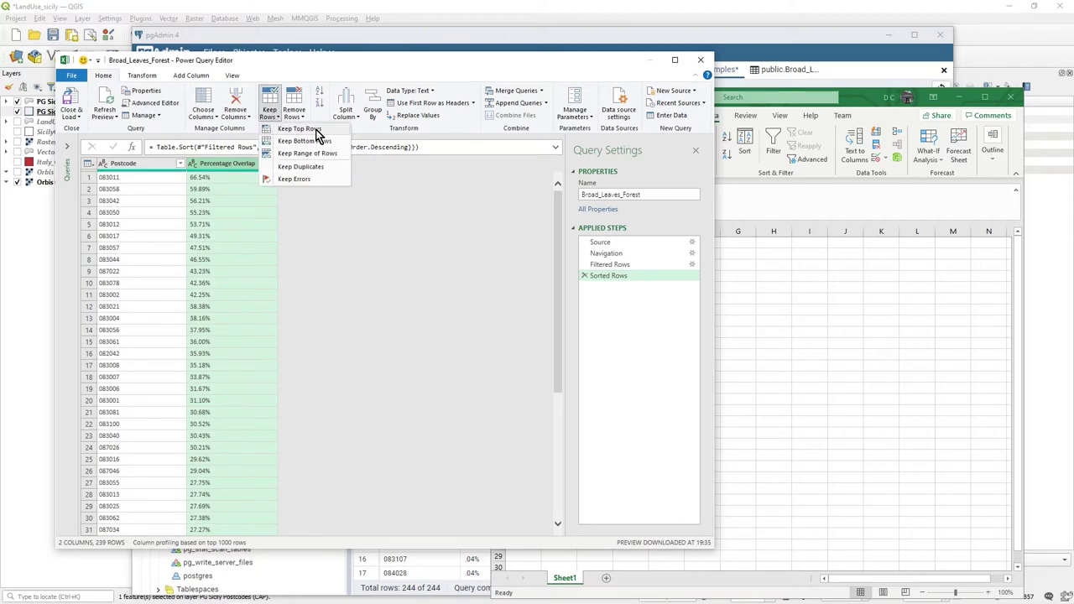
pyautogui.click(316, 132)
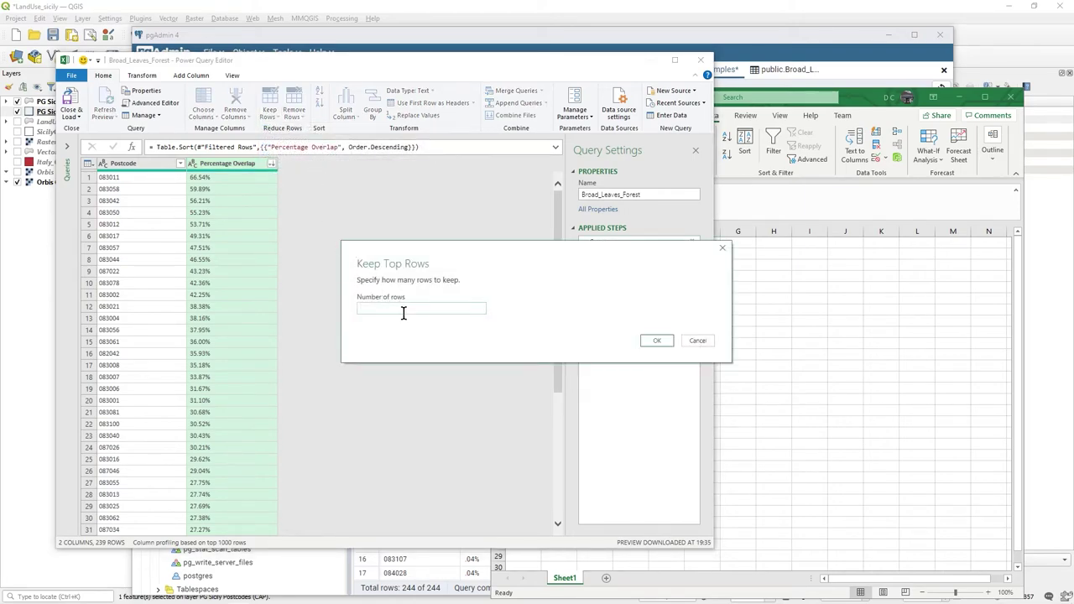
pyautogui.write('10')
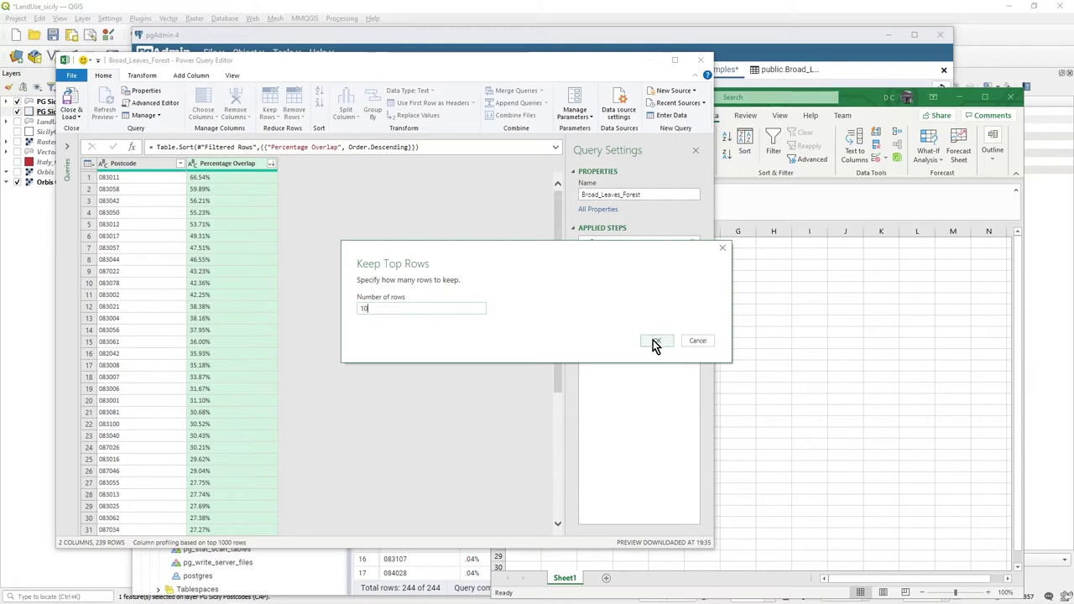
pyautogui.click(655, 341)
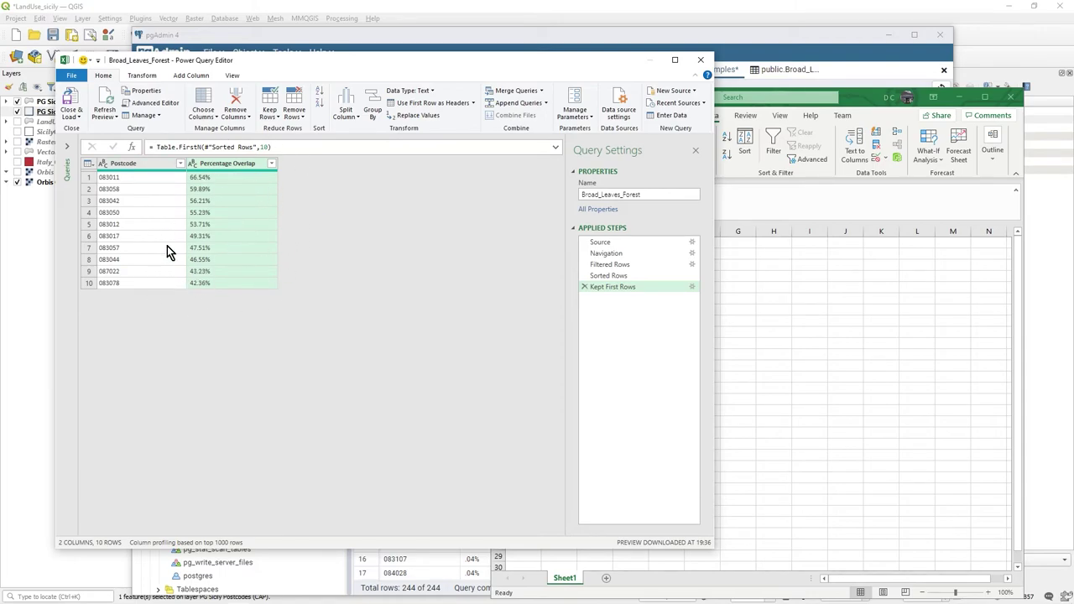
# Close and load the query into a new worksheet, maximize the workbook window and hide the Queries & Connections pane.
pyautogui.click(70, 105)
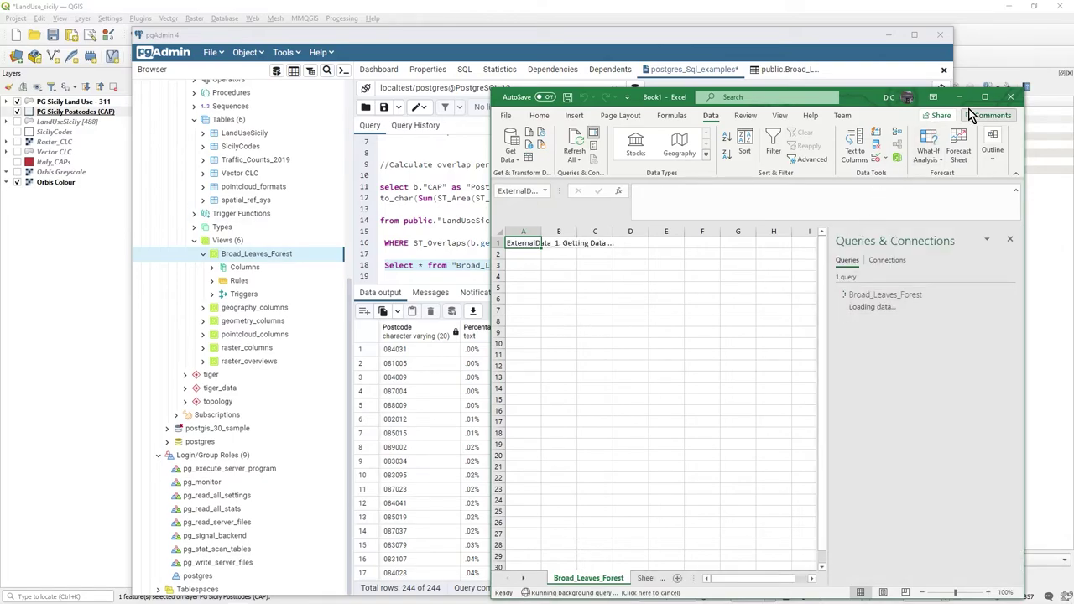
pyautogui.click(984, 97)
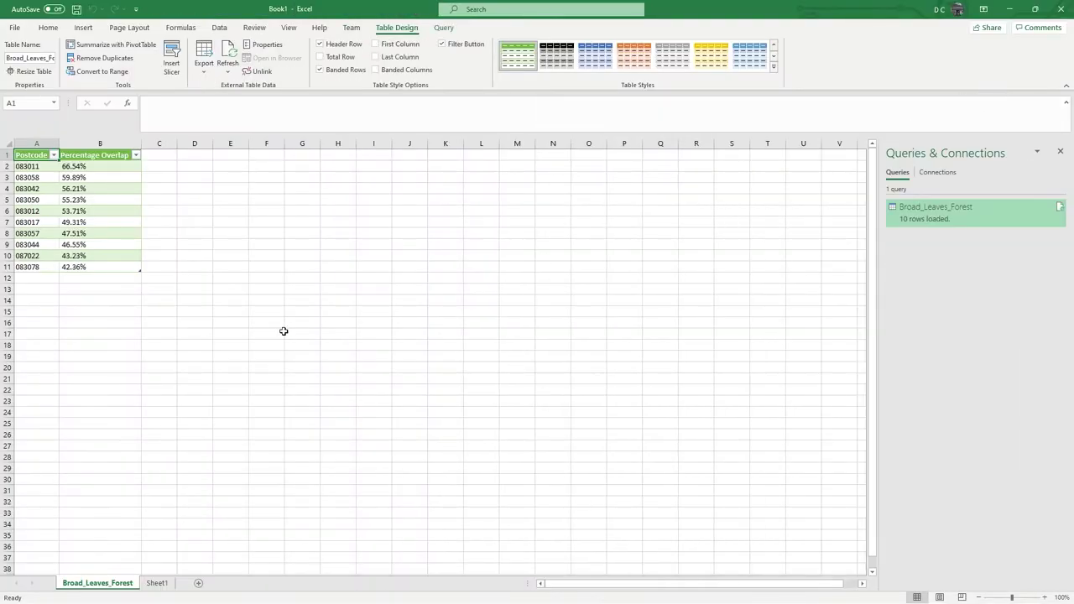
pyautogui.click(1059, 152)
pyautogui.click(45, 288)
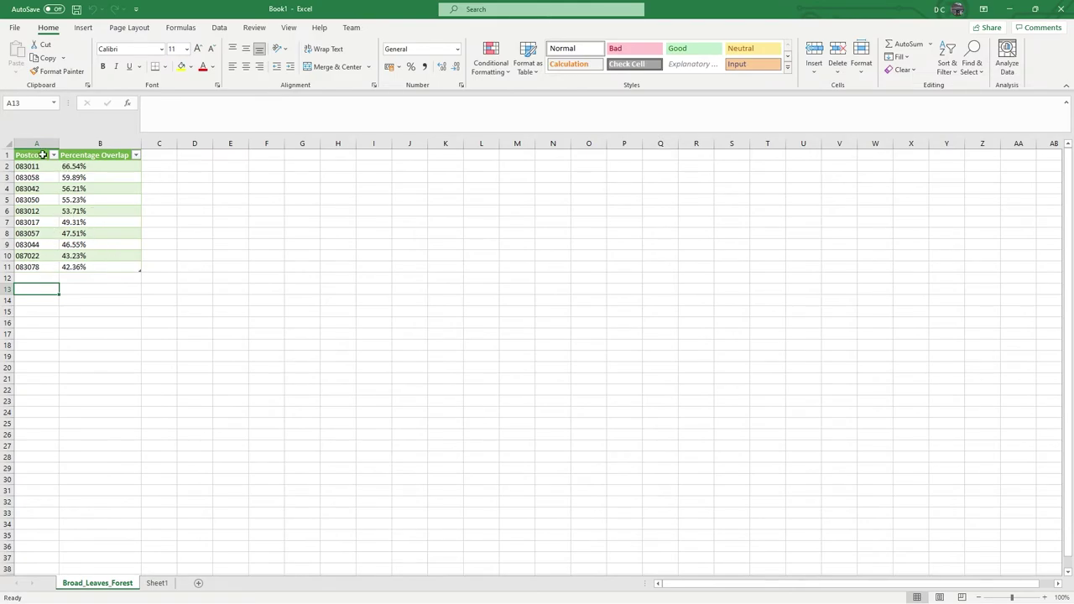
# Review the loaded postcodes with their overlap percentages and select all data rows of the table.
pyautogui.click(87, 166)
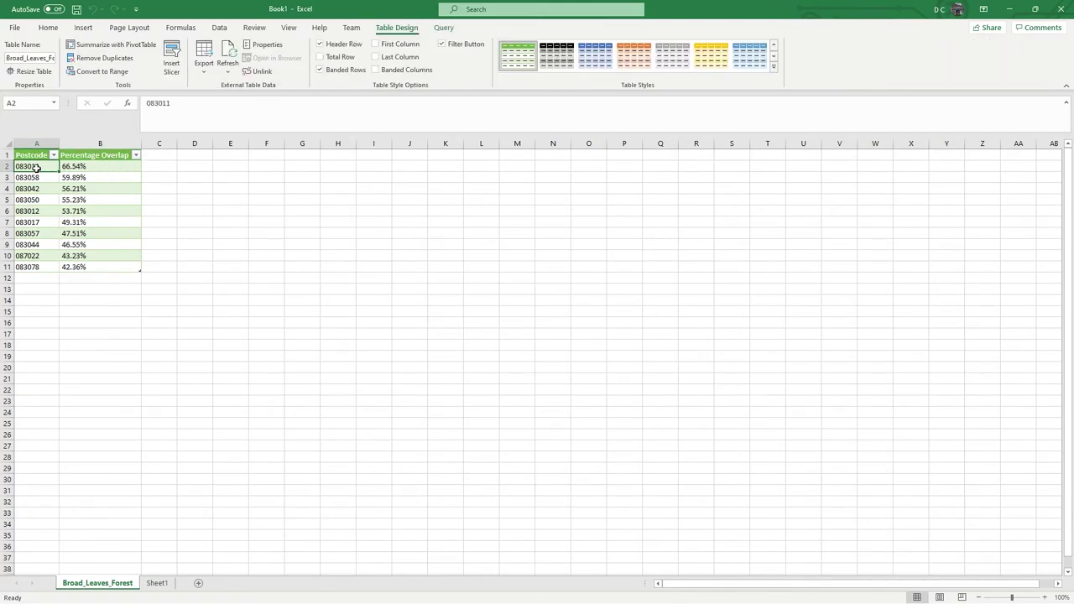
pyautogui.click(85, 178)
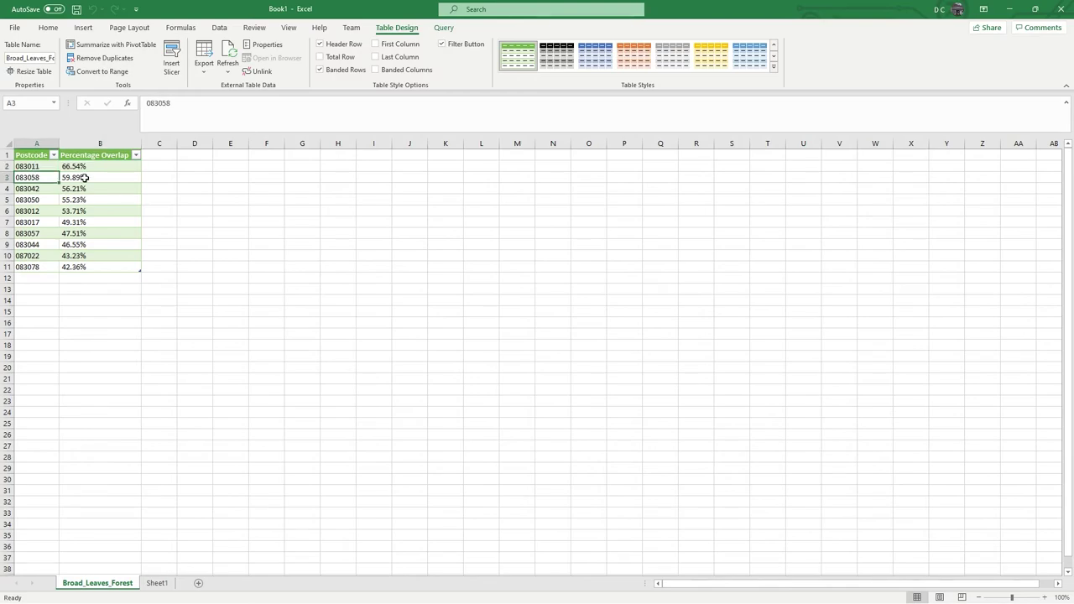
pyautogui.click(88, 187)
pyautogui.moveTo(51, 168); pyautogui.dragTo(92, 266)
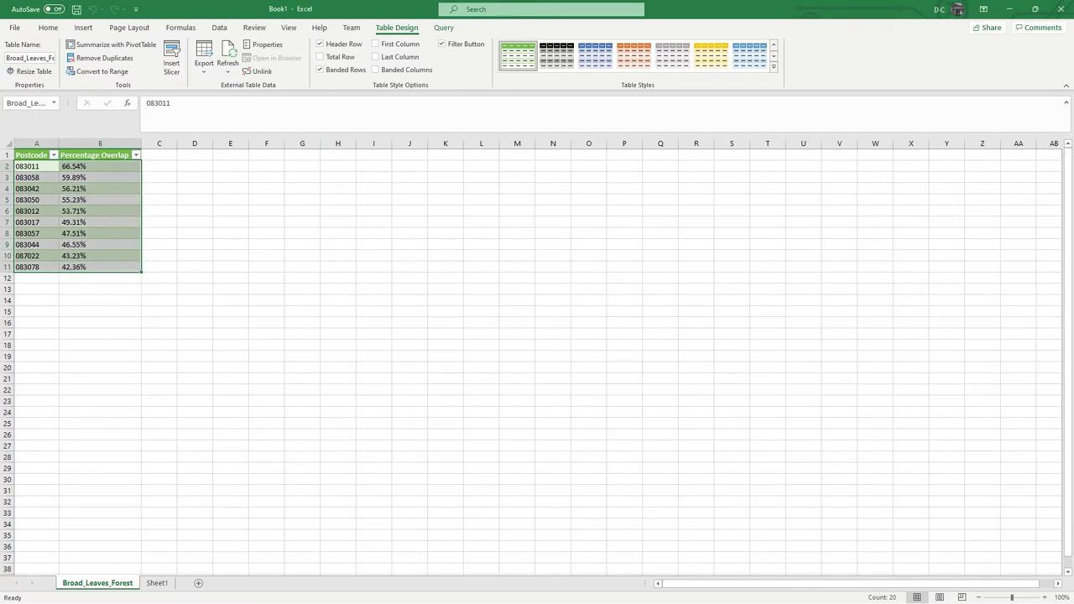
# Switch to pgAdmin and locate the LandUseSicily and SicilyCodes source tables and the Broad_Leaves_Forest view in the object tree.
pyautogui.hotkey('alt', 'Tab')
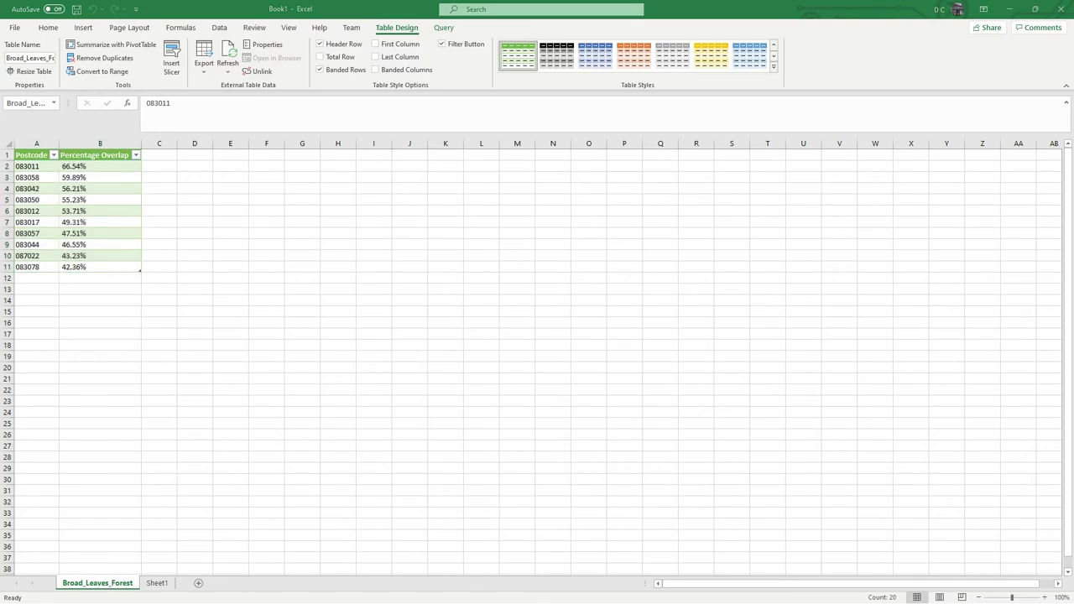
pyautogui.scroll(5, 326, 252)
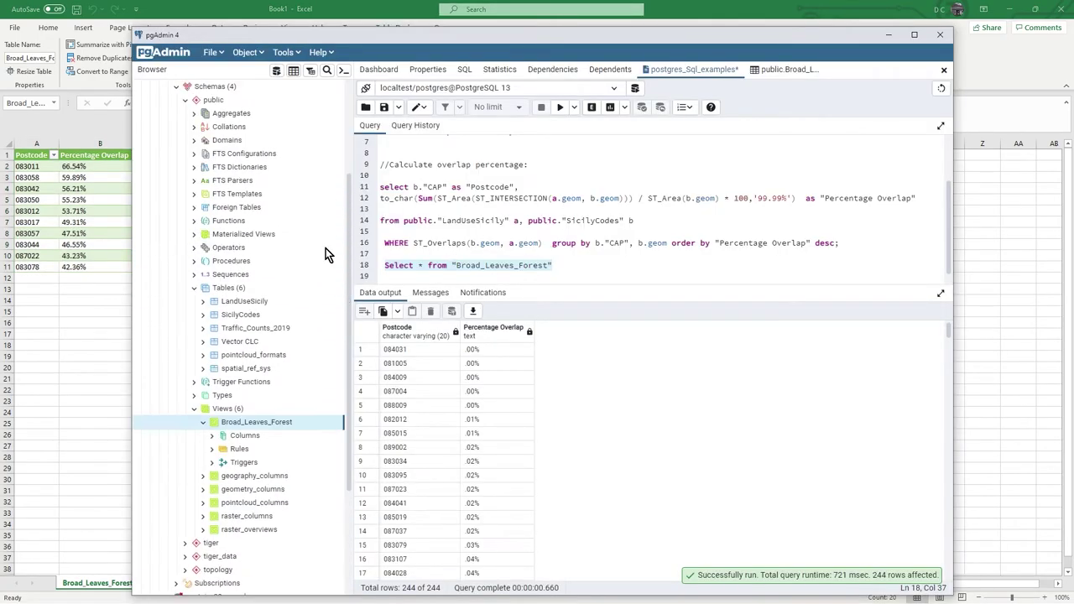
pyautogui.scroll(-4, 302, 328)
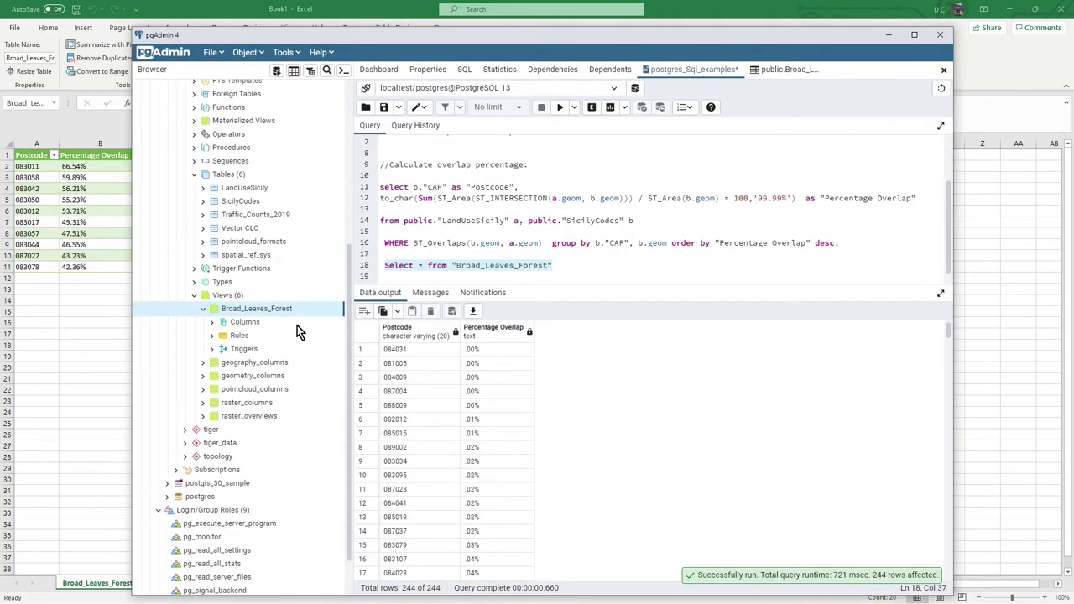
pyautogui.click(252, 188)
pyautogui.click(252, 202)
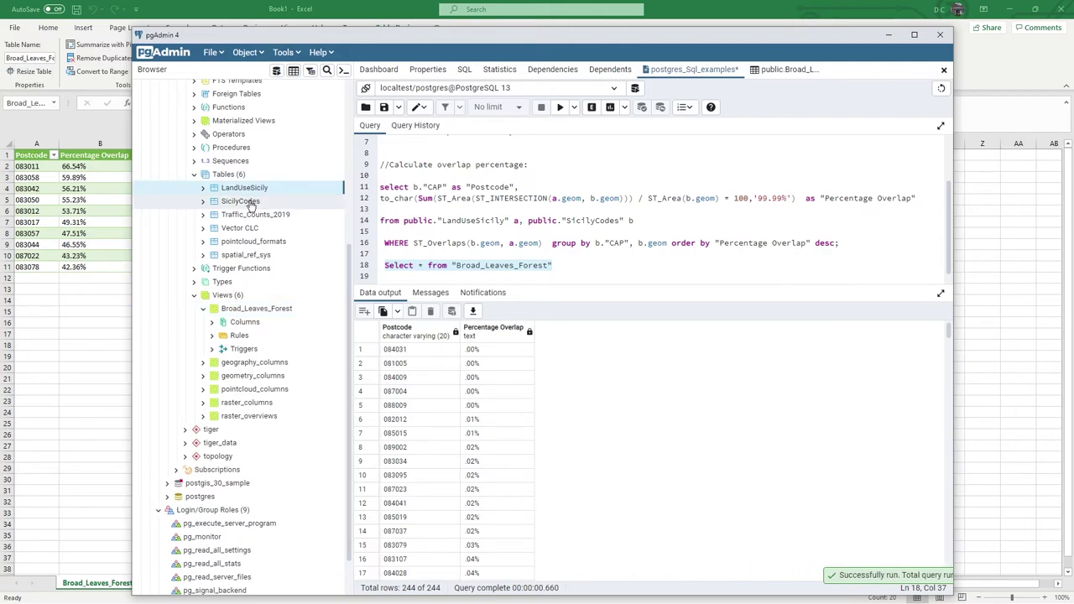
pyautogui.click(251, 192)
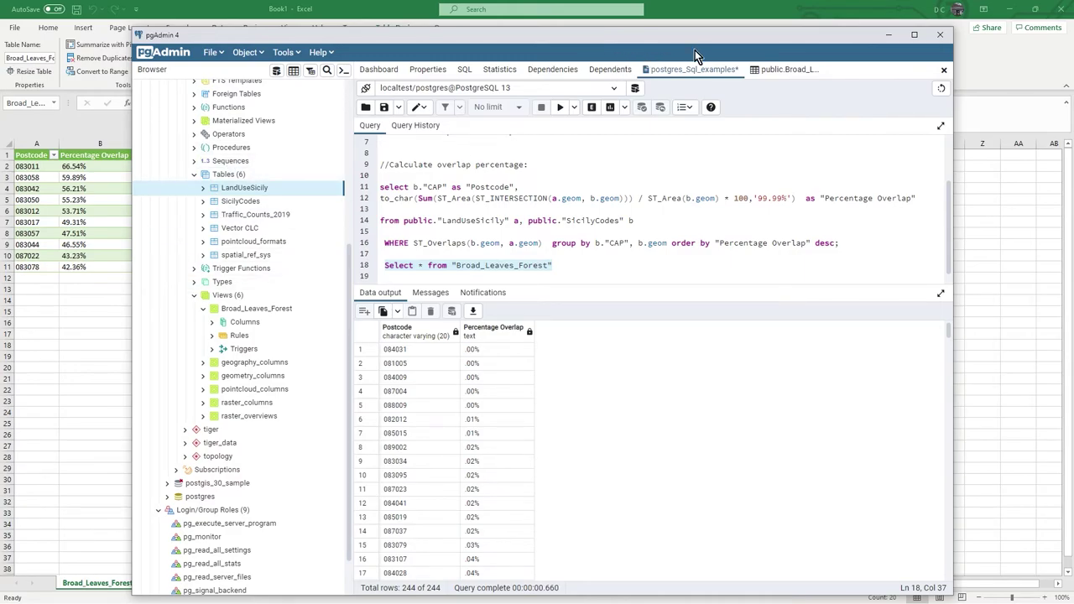
# Return to the Excel workbook, select the Percentage Overlap header and restore the window to its smaller size.
pyautogui.hotkey('alt', 'Tab')
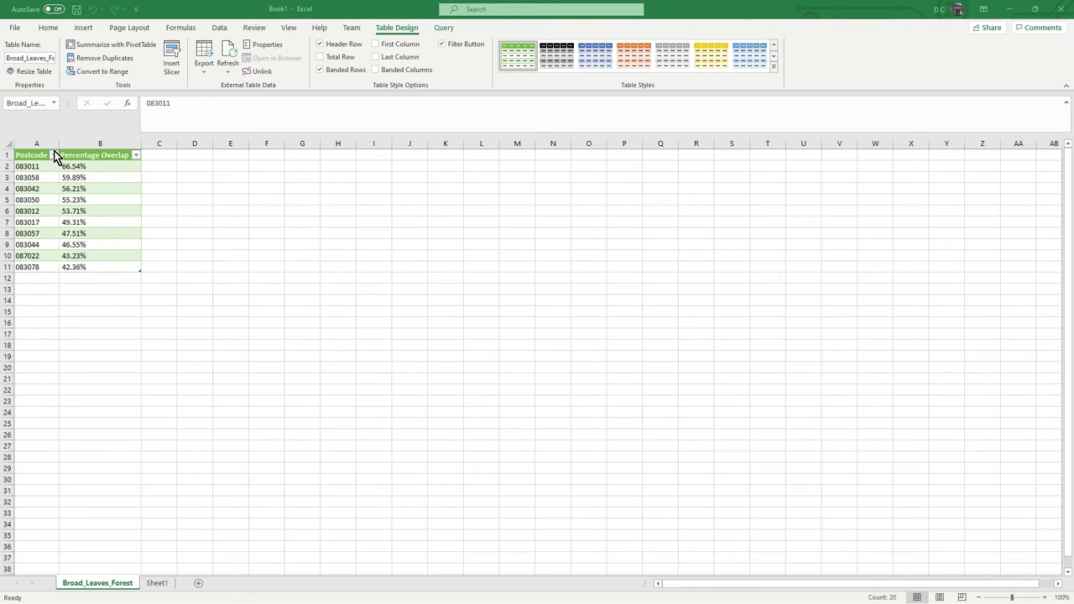
pyautogui.click(81, 157)
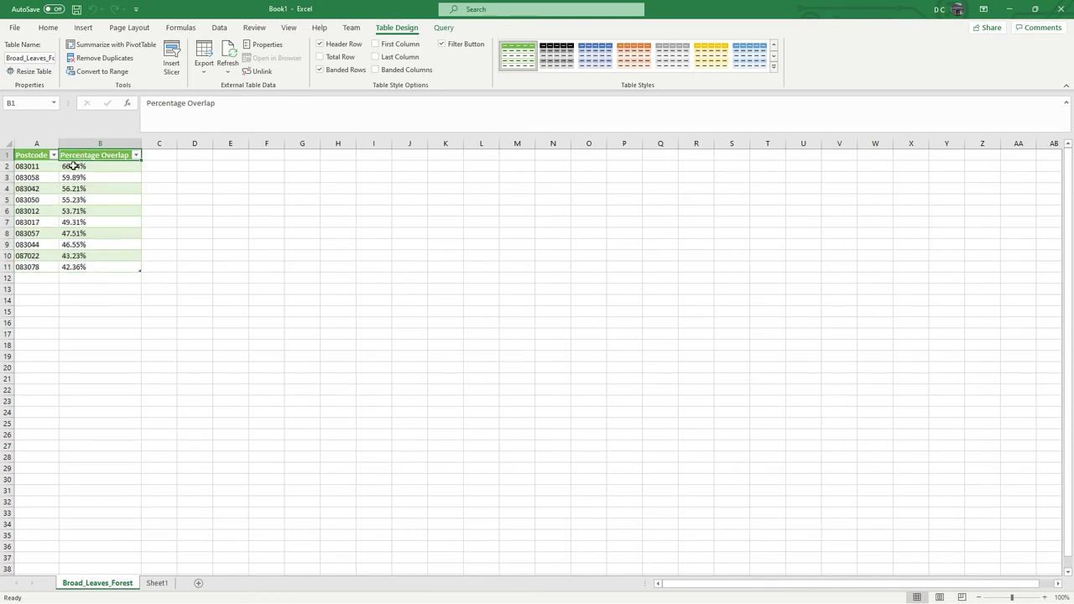
pyautogui.moveTo(139, 269)
pyautogui.mouseDown()
pyautogui.moveTo(165, 299)
pyautogui.moveTo(139, 292)
pyautogui.moveTo(133, 274)
pyautogui.mouseUp()
pyautogui.click(1034, 8)
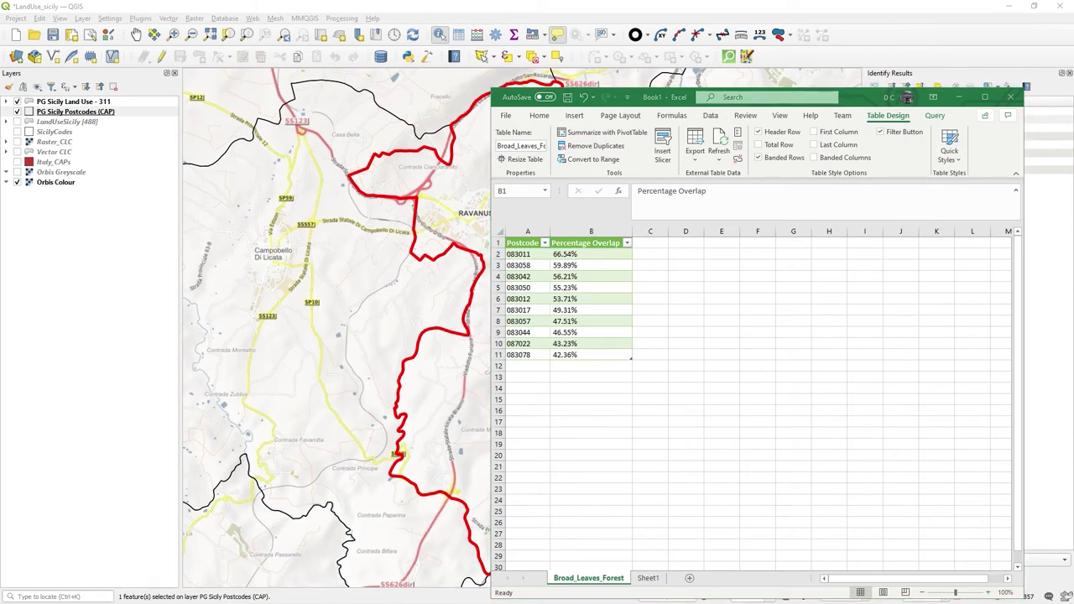
# Switch to pgAdmin, maximize it and review the query output, the localtest database tree and the overlap SQL script.
pyautogui.hotkey('alt', 'Tab')
pyautogui.moveTo(20, 34); pyautogui.dragTo(464, 32)
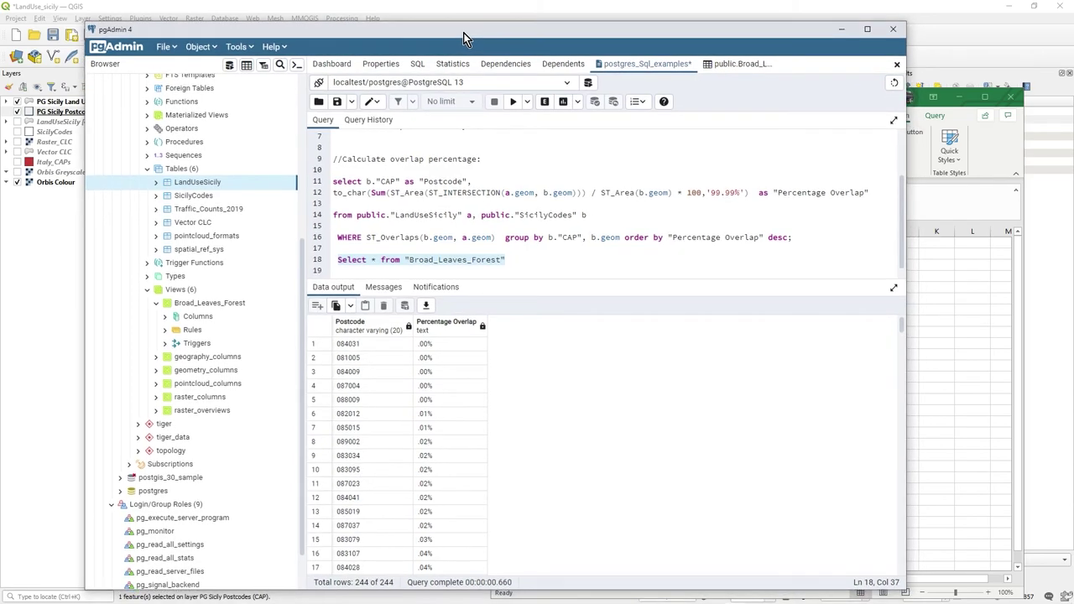
pyautogui.doubleClick(463, 33)
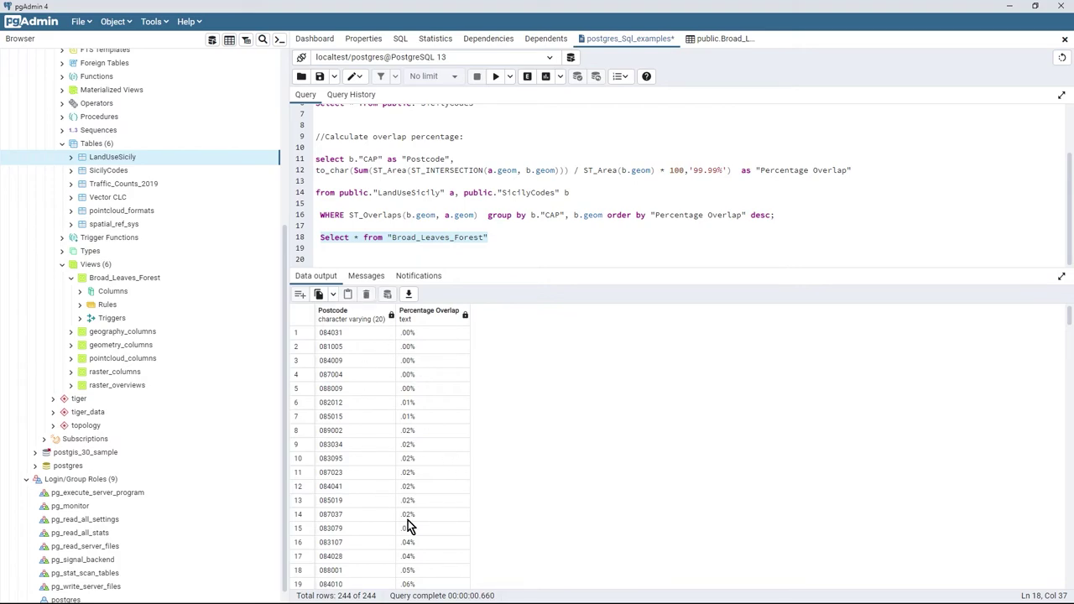
pyautogui.scroll(-8, 393, 453)
pyautogui.scroll(8, 398, 470)
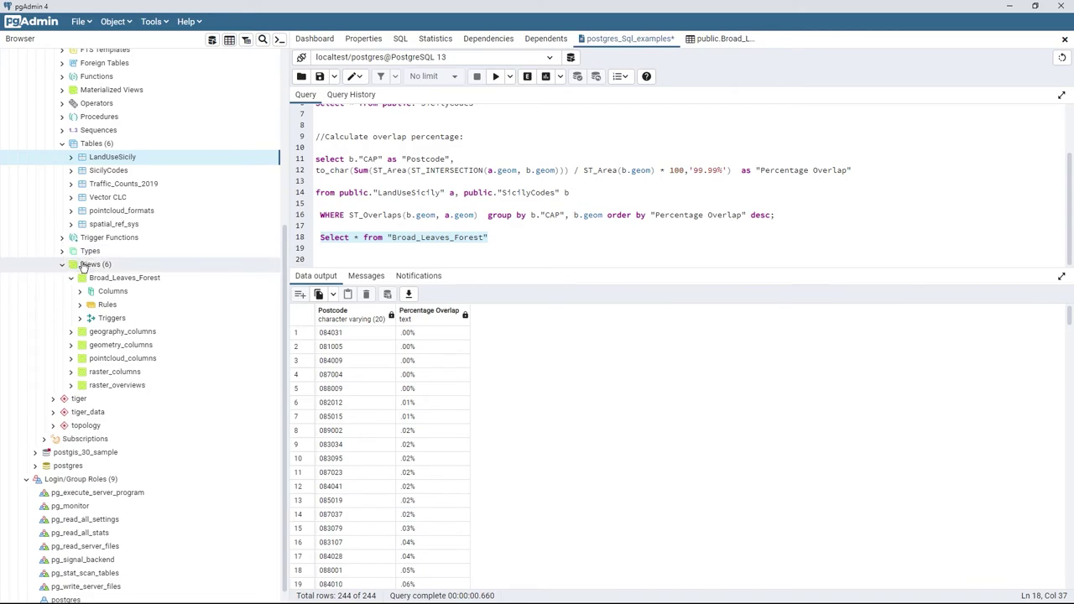
pyautogui.scroll(2, 356, 196)
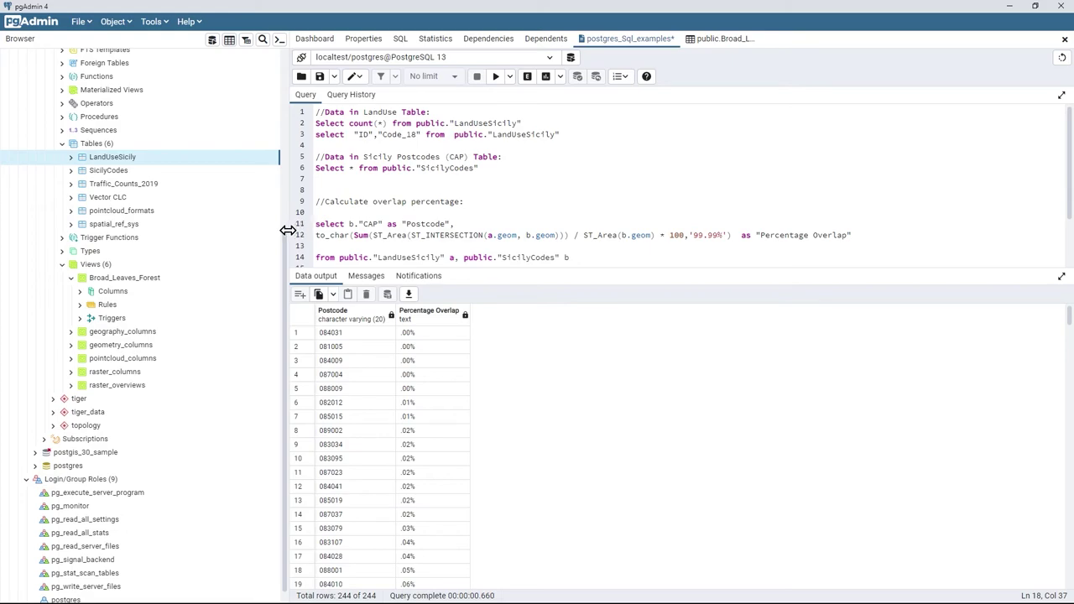
pyautogui.moveTo(287, 240); pyautogui.dragTo(289, 54)
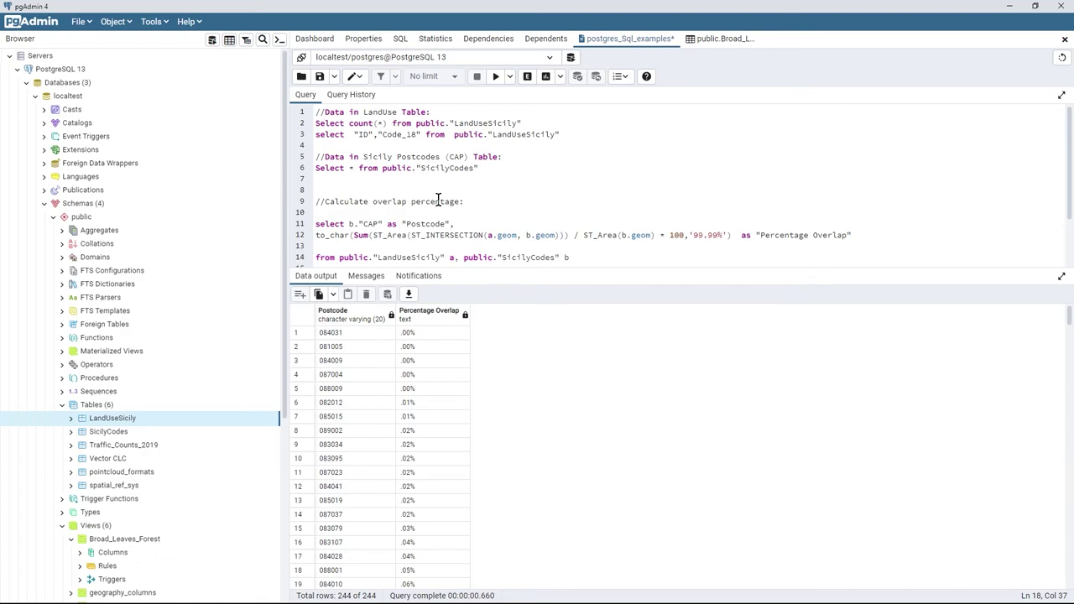
pyautogui.scroll(-2, 438, 201)
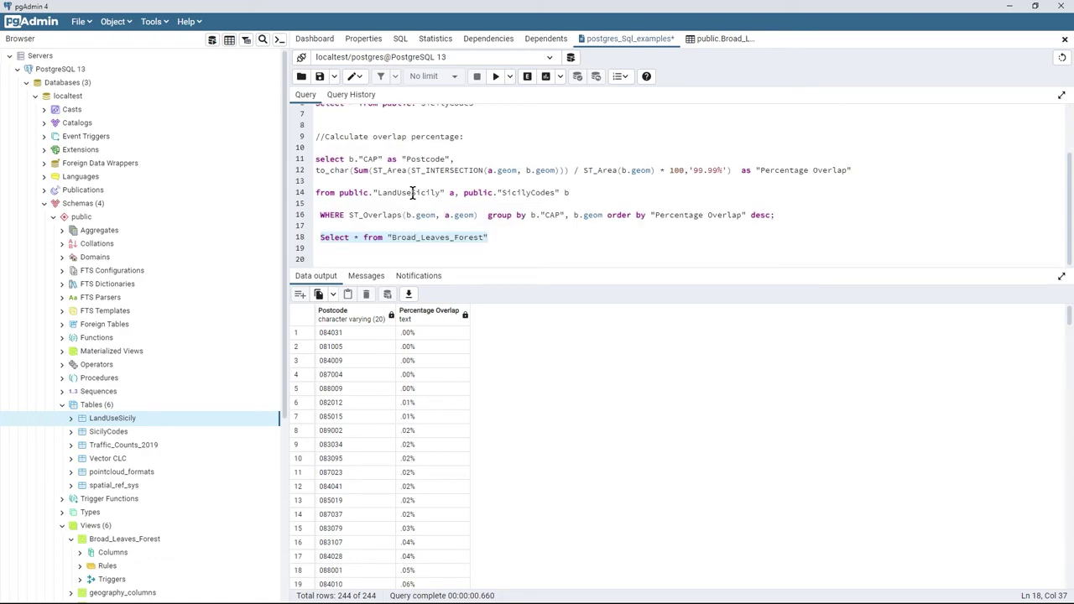
pyautogui.scroll(2, 583, 222)
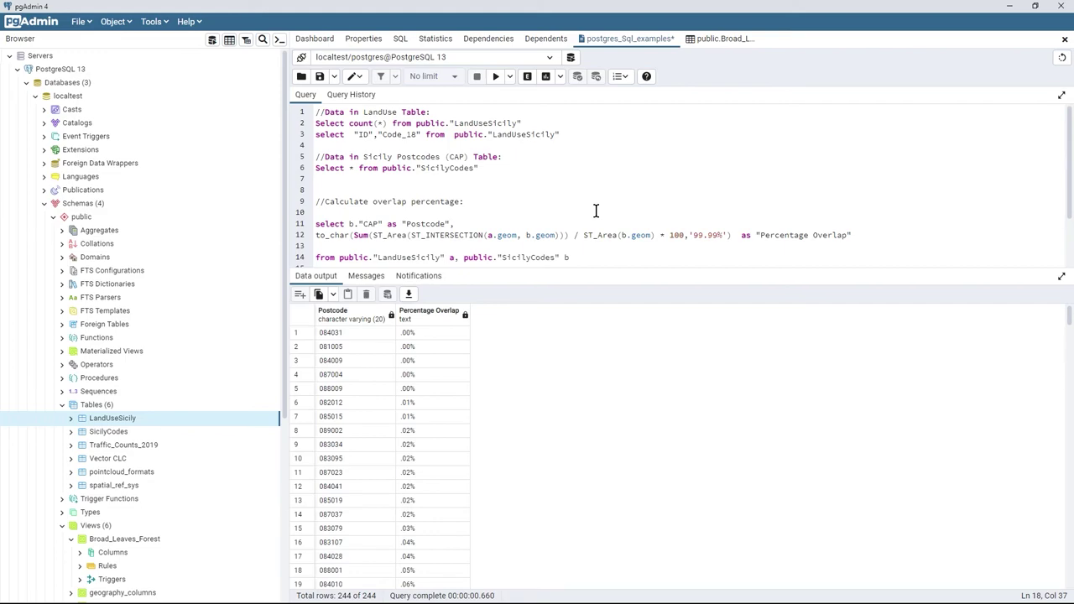
# Minimize pgAdmin, maximize the Excel workbook and look up the ODBC option among the data import sources without starting an import.
pyautogui.click(1009, 6)
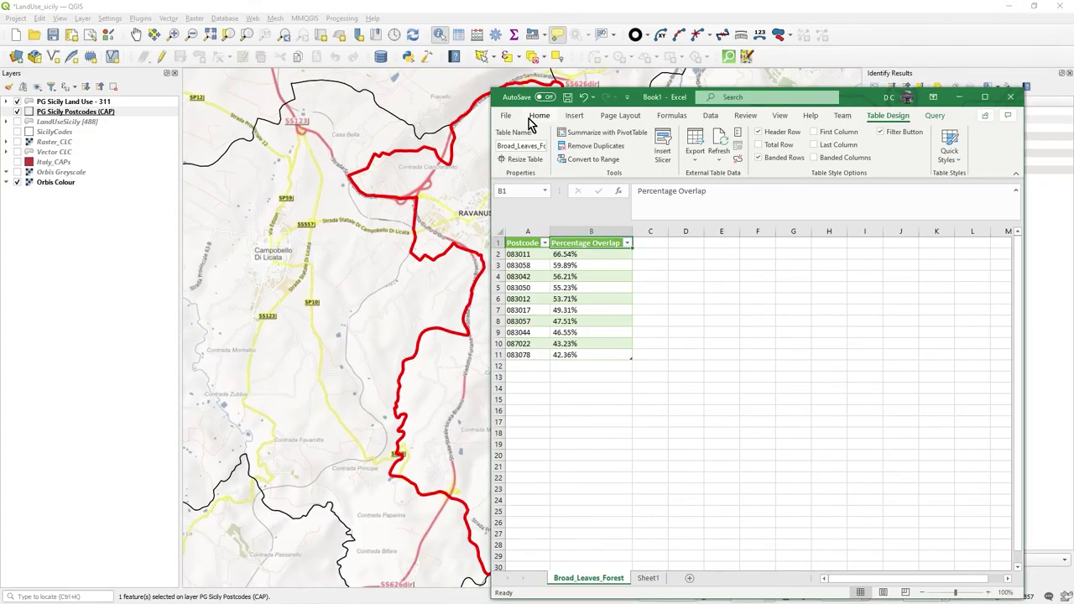
pyautogui.click(984, 97)
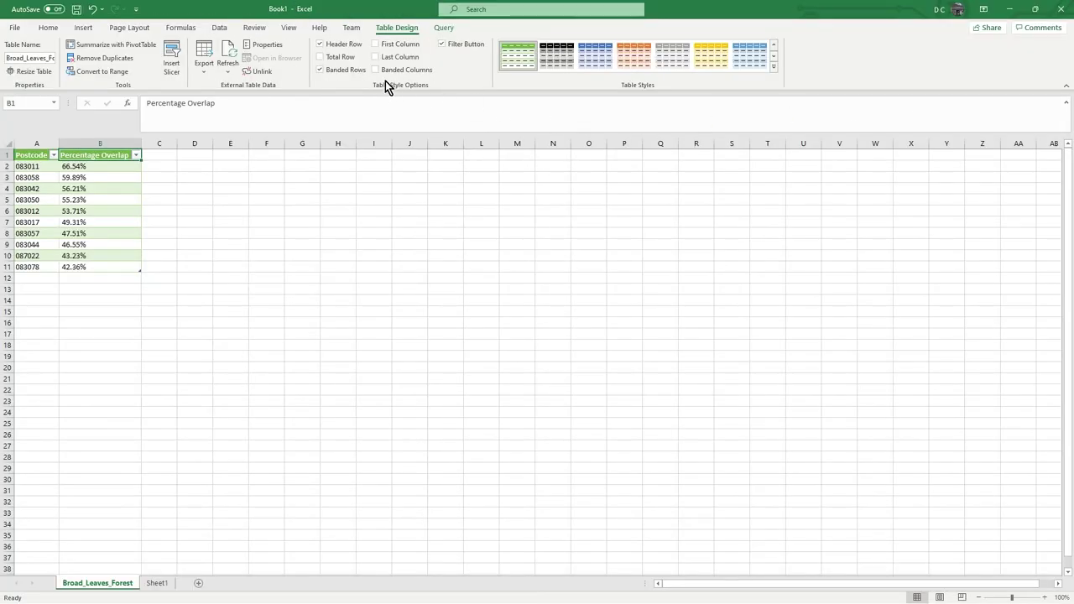
pyautogui.click(219, 27)
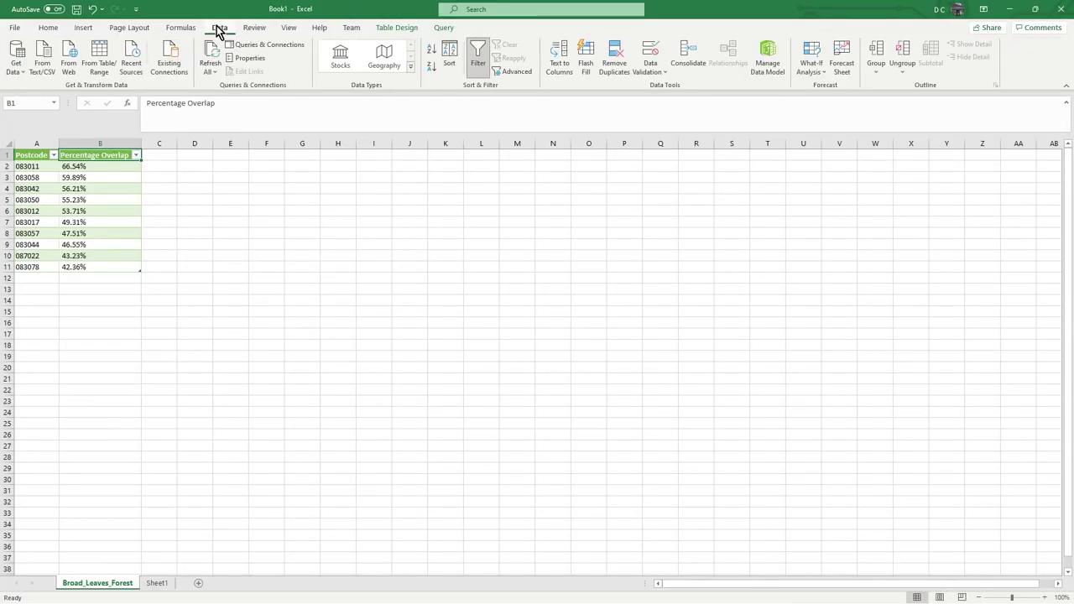
pyautogui.click(21, 69)
pyautogui.moveTo(75, 120)
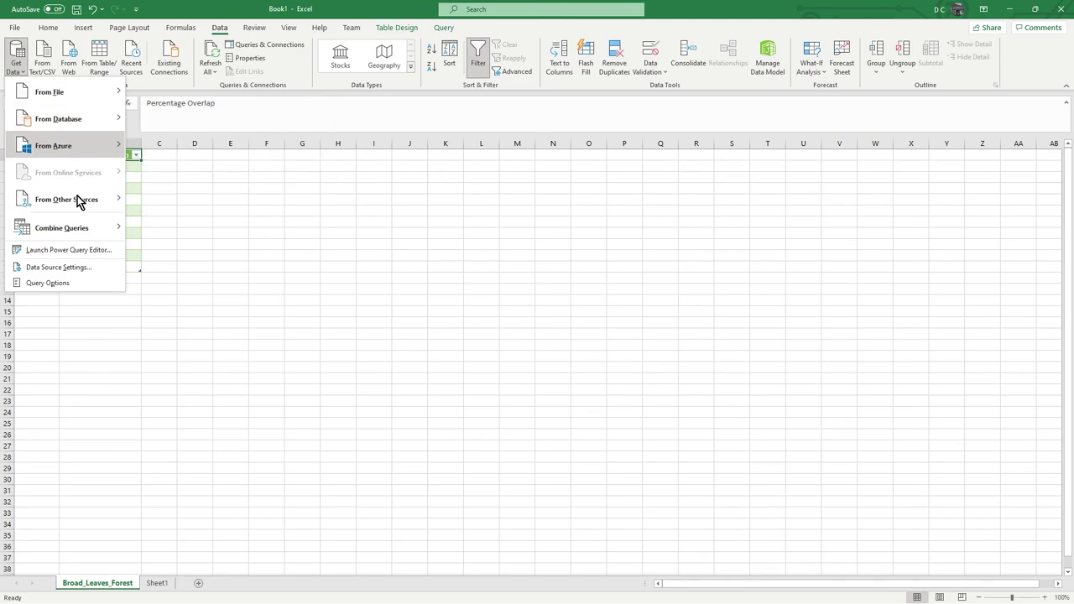
pyautogui.moveTo(77, 197)
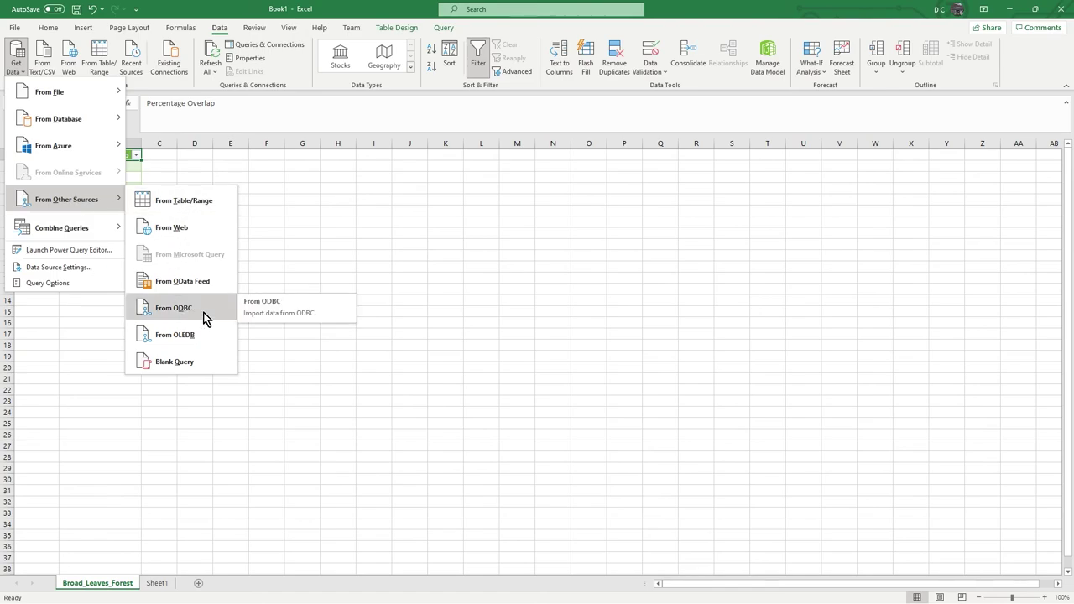
pyautogui.click(679, 12)
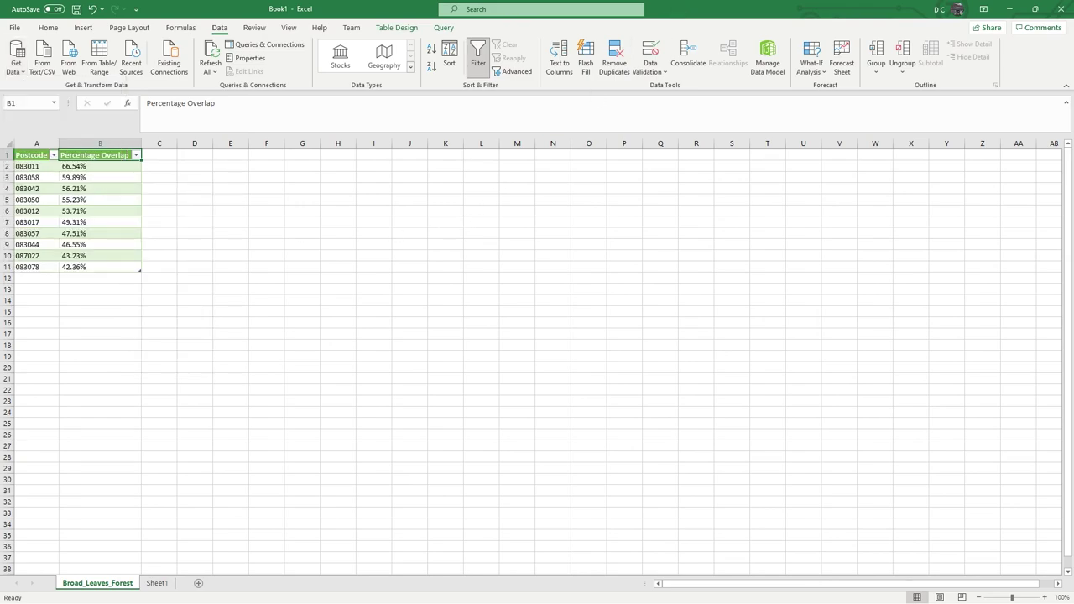